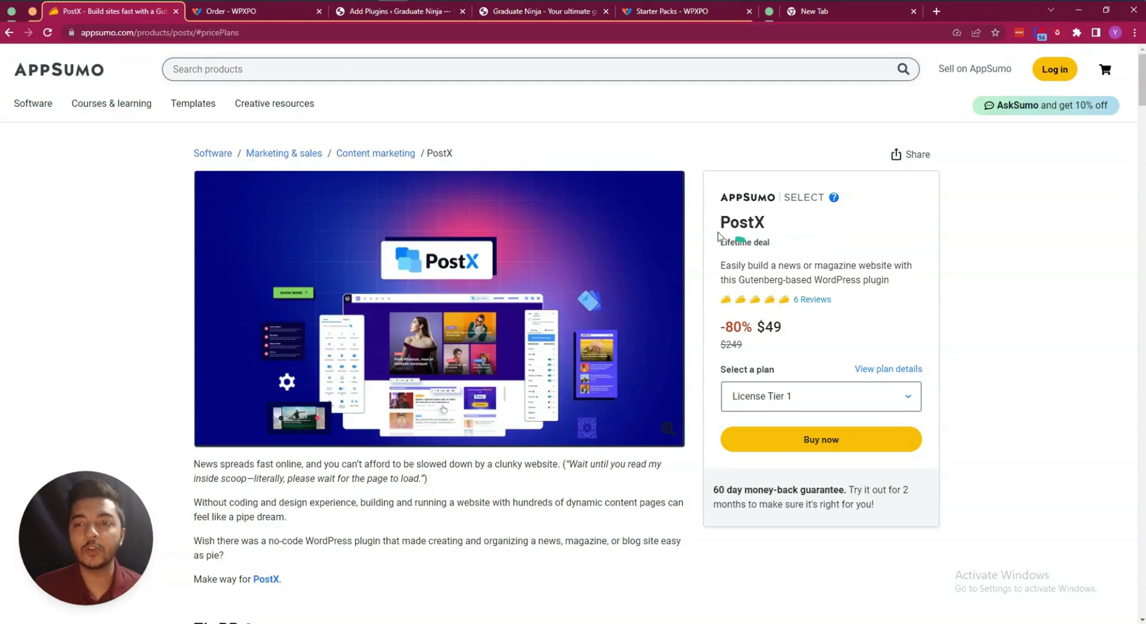
Step: Highlight the PostX name on the AppSumo deal, then go to the WPXPO Starter Packs gallery
drag(724, 223, 775, 225)
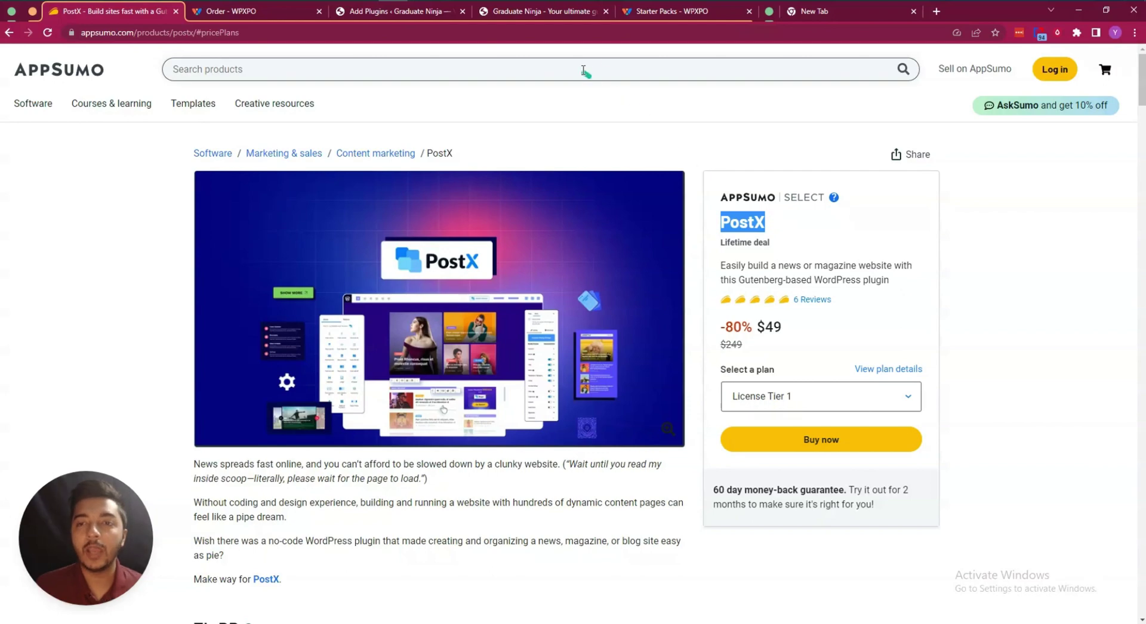
click(667, 13)
scroll(327, 289, up, 10)
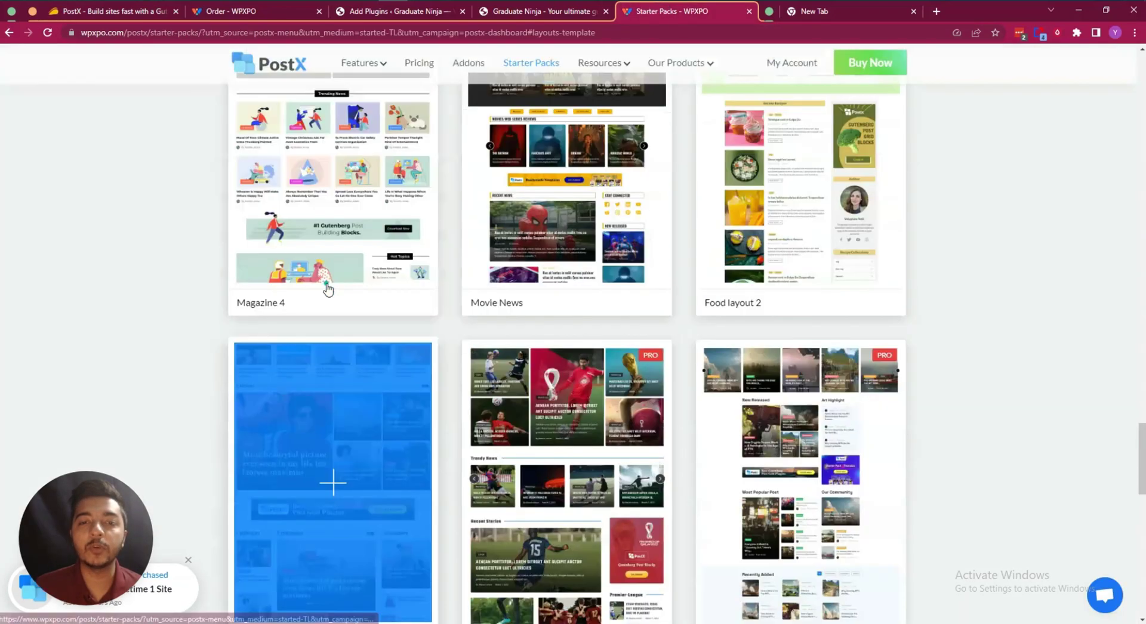
scroll(184, 379, up, 10)
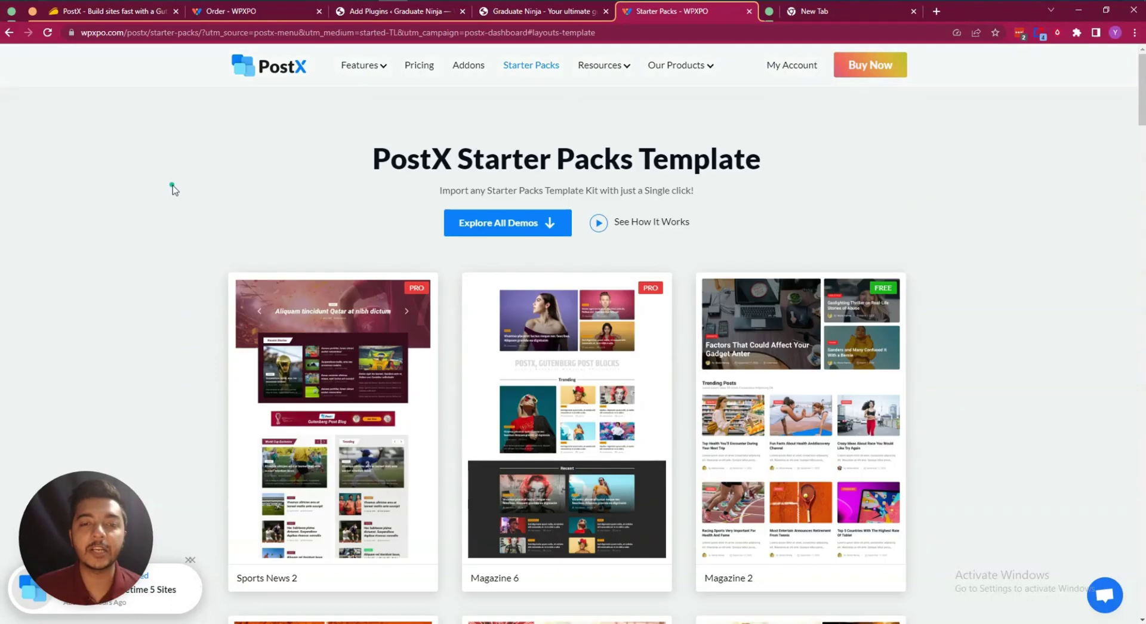
scroll(173, 188, down, 5)
scroll(623, 277, down, 3)
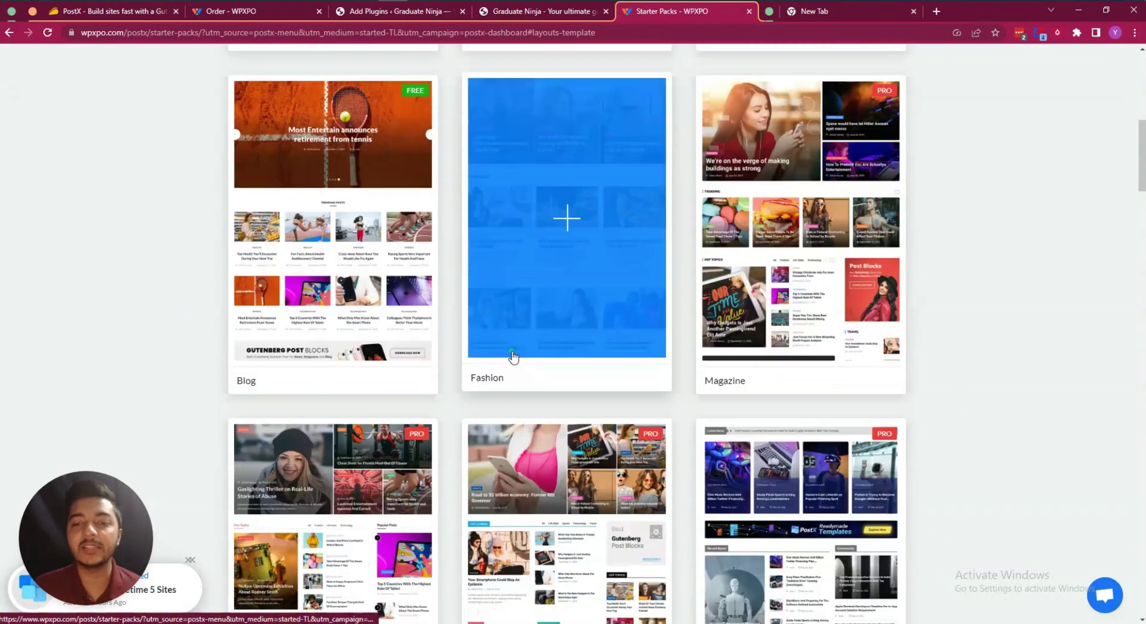
scroll(639, 341, down, 2)
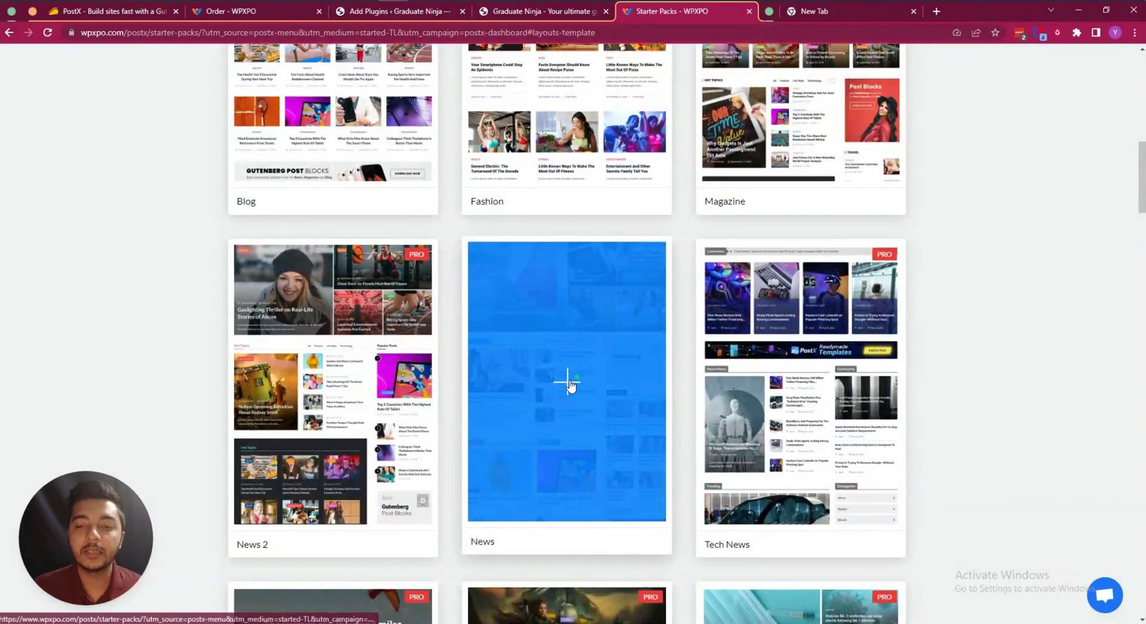
click(569, 383)
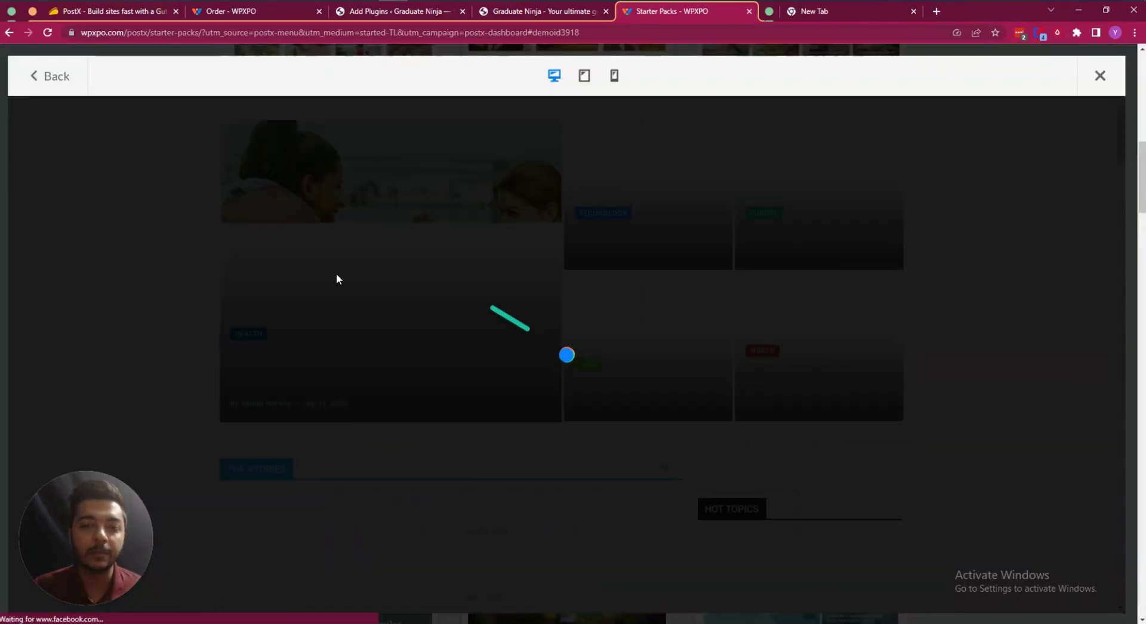
scroll(660, 385, down, 12)
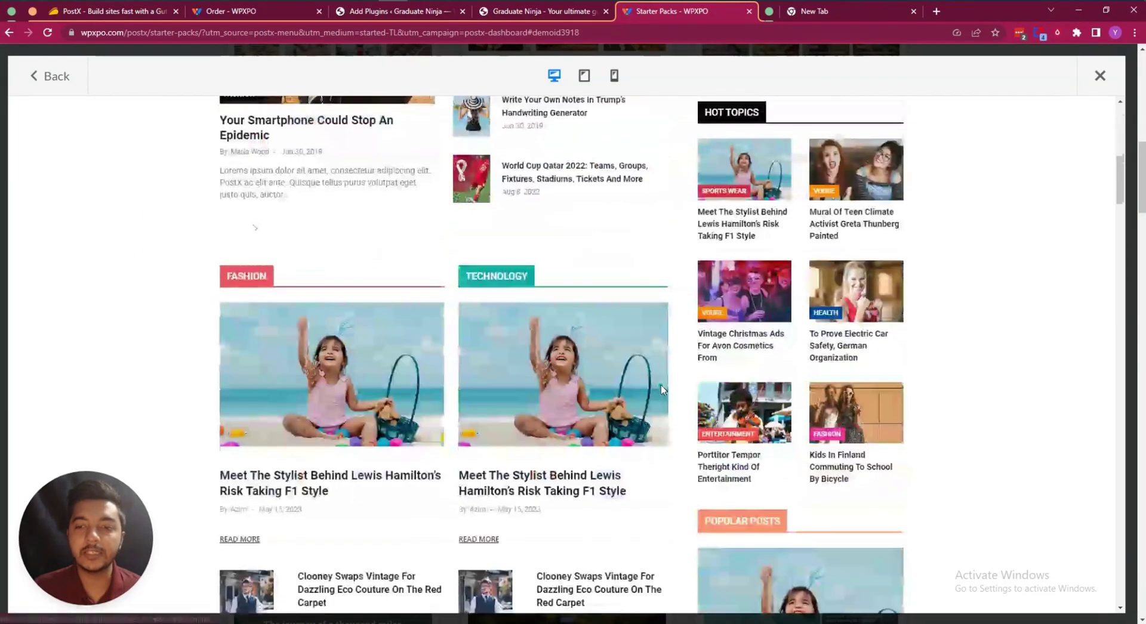
scroll(660, 385, down, 15)
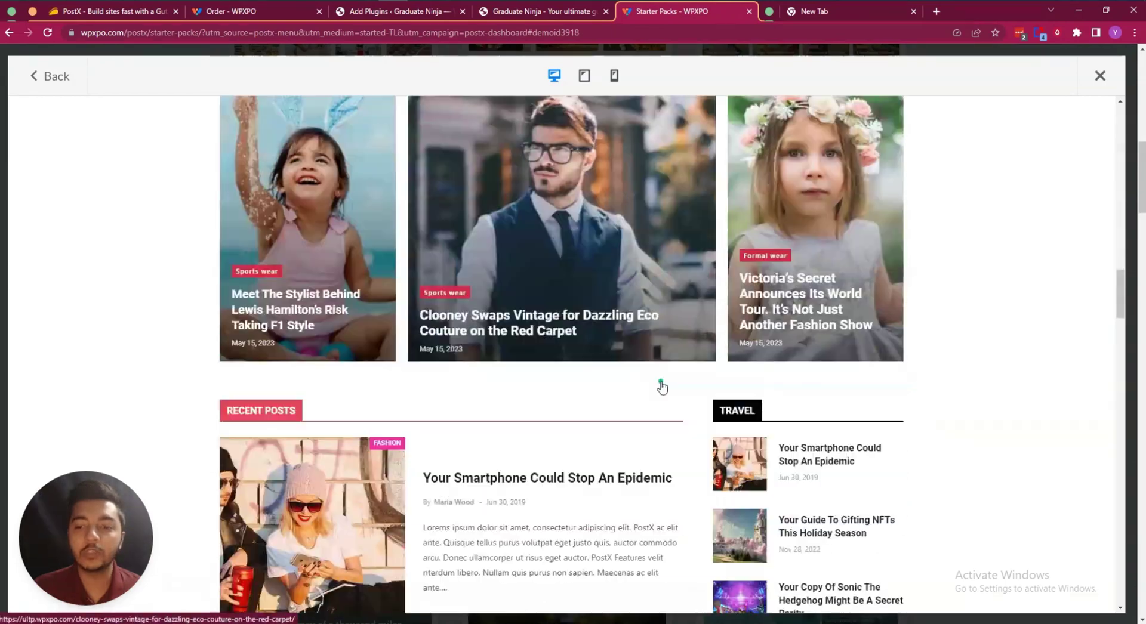
scroll(660, 384, down, 15)
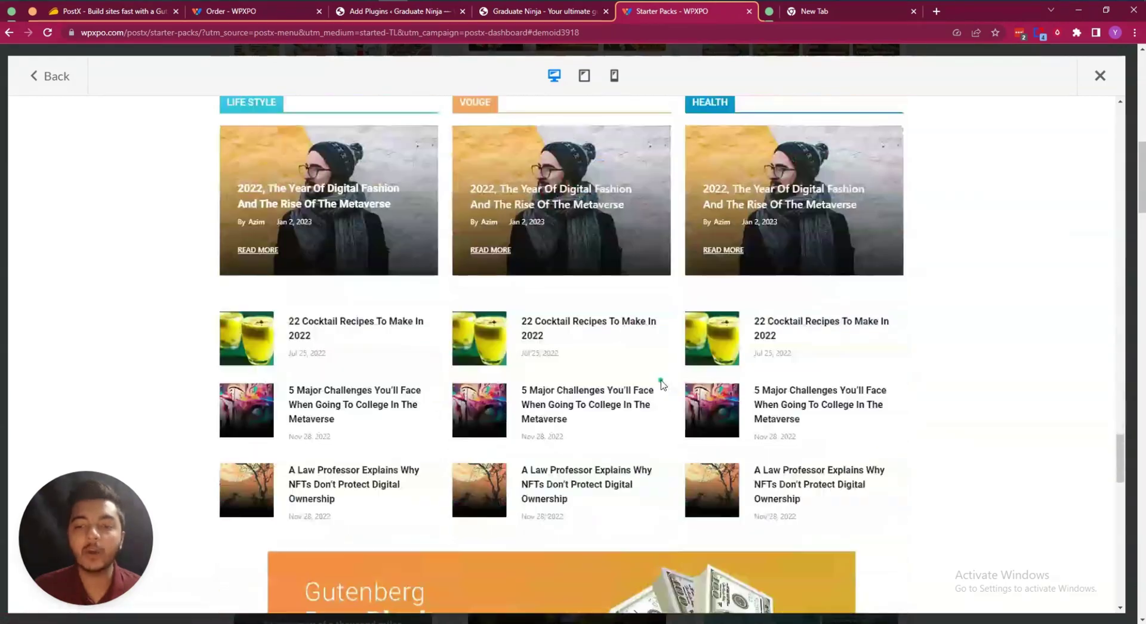
scroll(660, 382, down, 12)
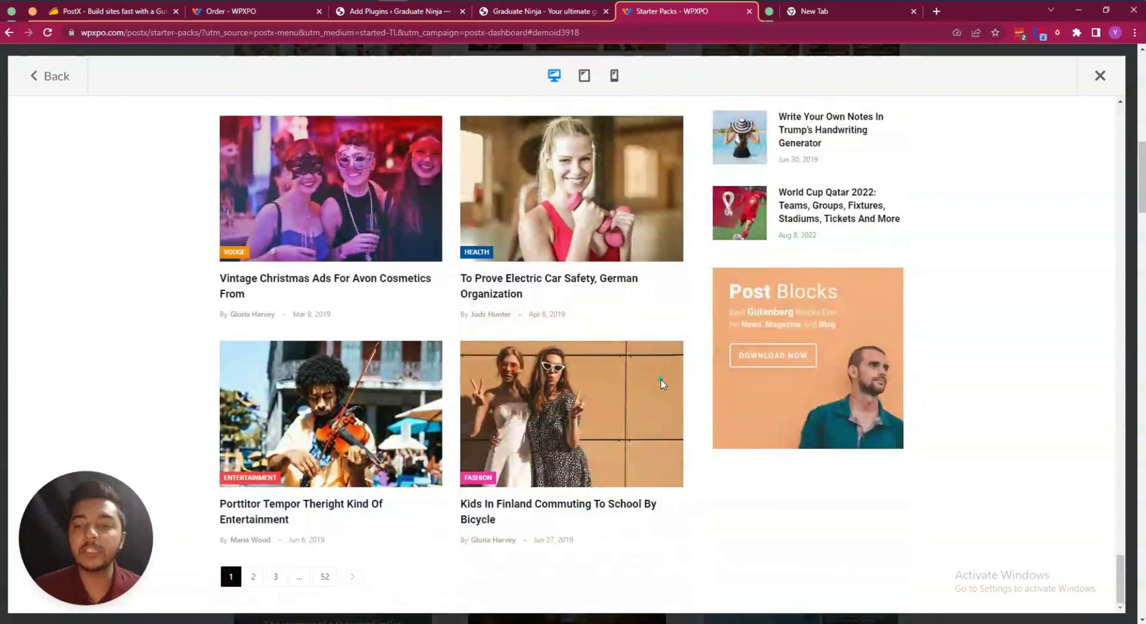
scroll(1027, 521, up, 20)
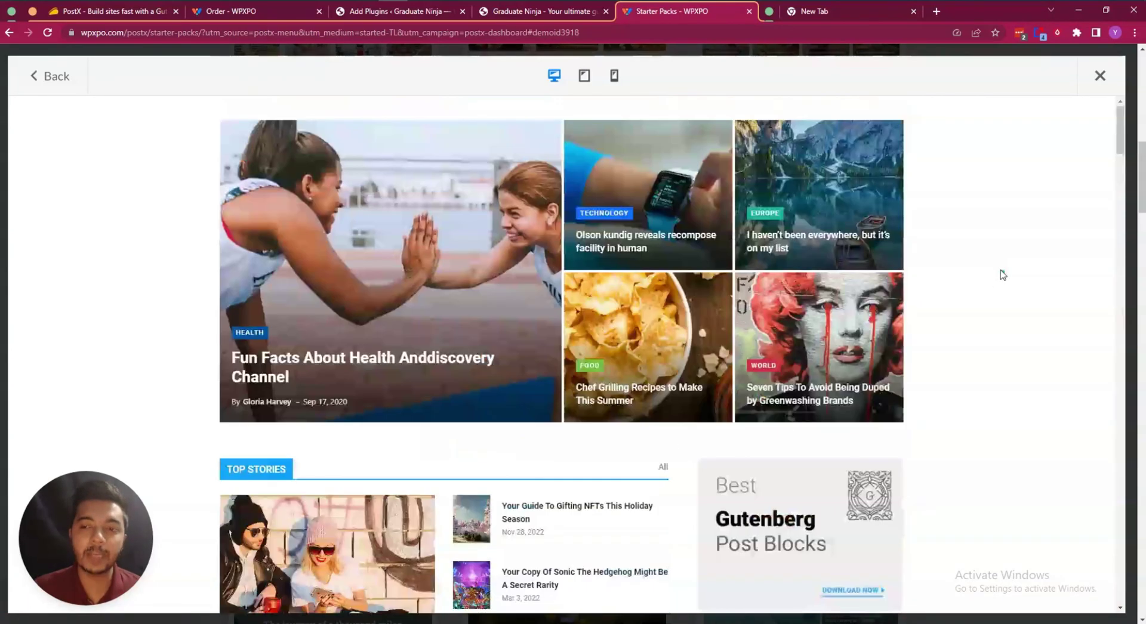
click(584, 75)
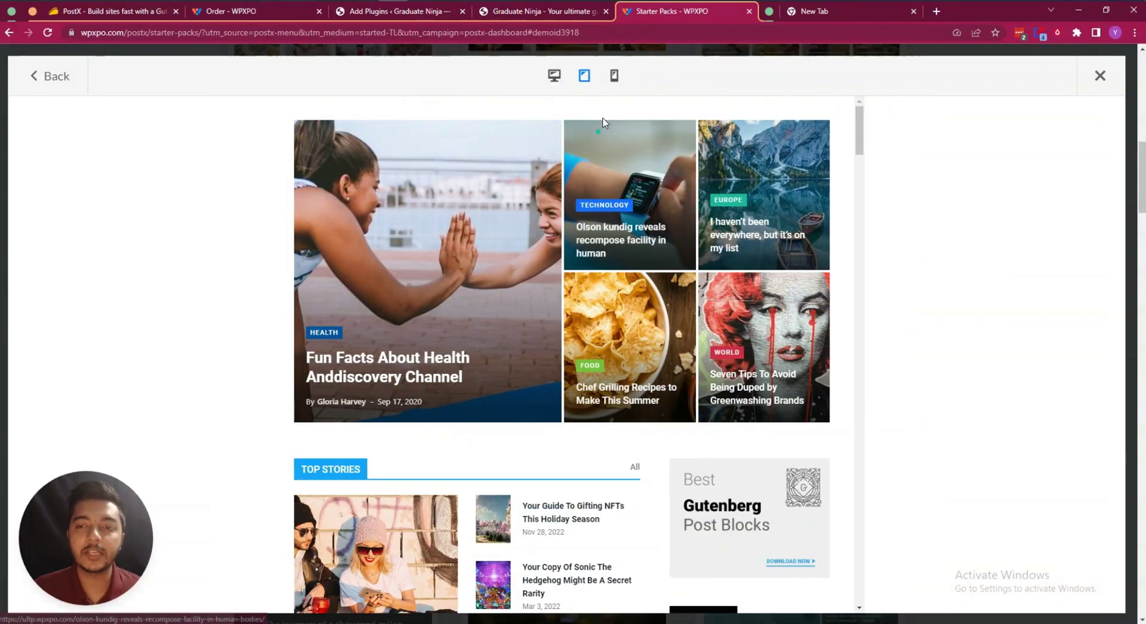
click(614, 76)
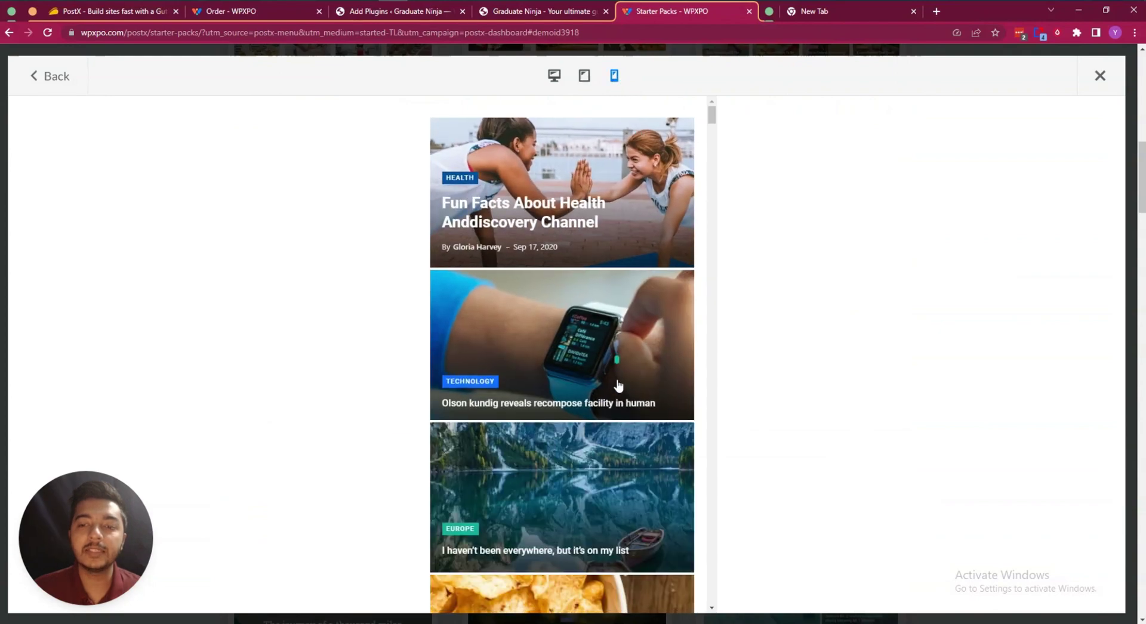
scroll(617, 385, down, 20)
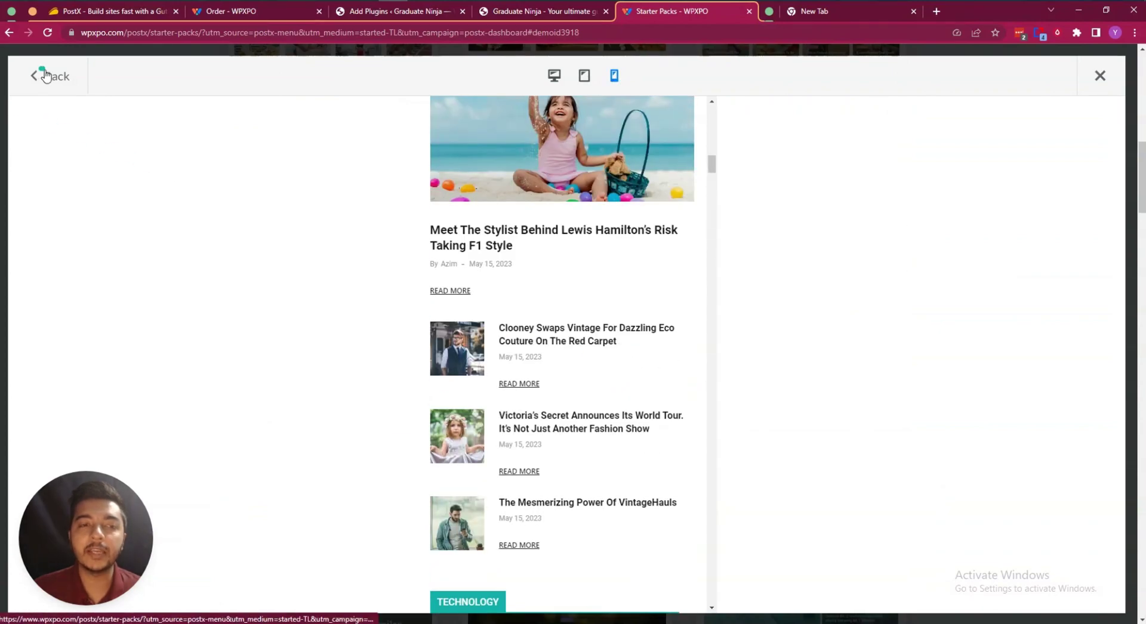
click(44, 75)
scroll(566, 322, up, 10)
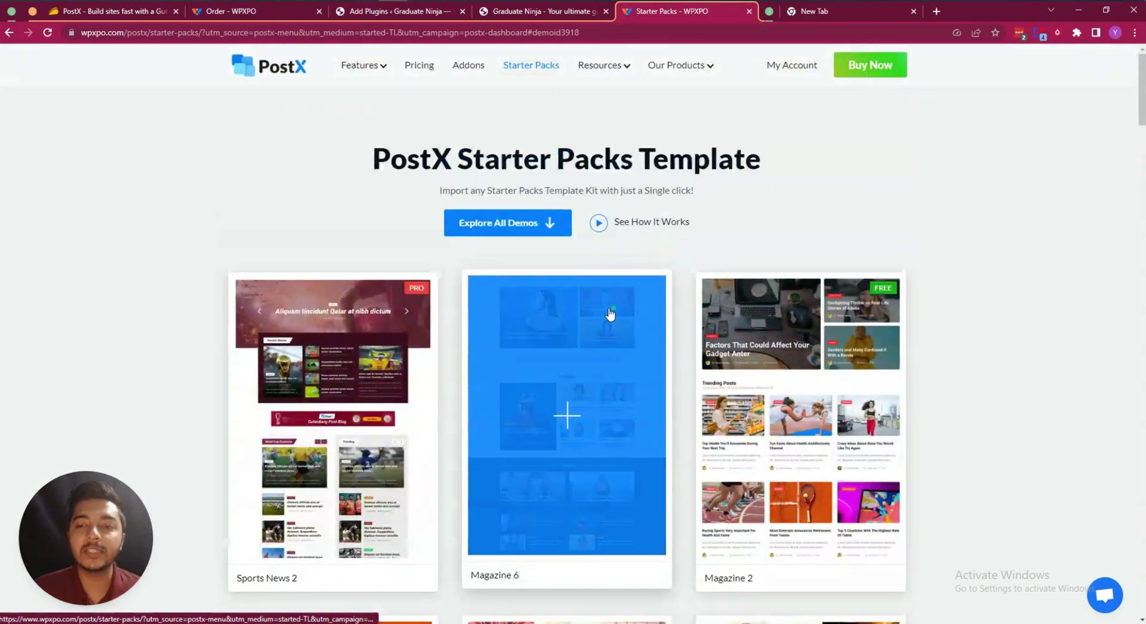
Step: Scroll down the starter packs gallery and open the Gaming News 1 live preview
scroll(334, 358, down, 8)
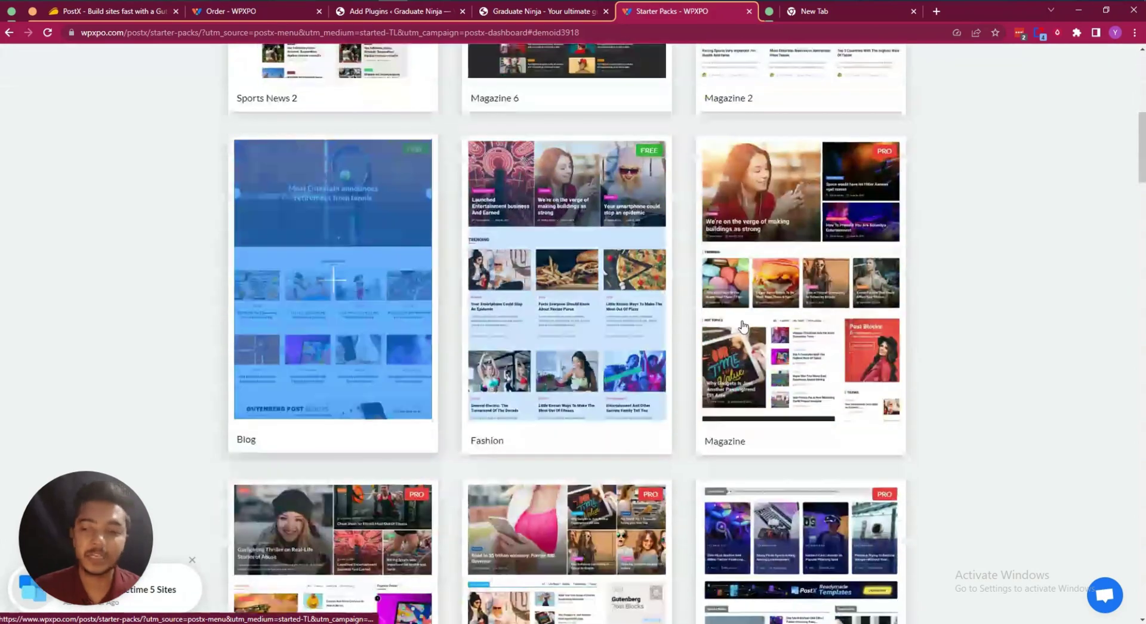
scroll(799, 275, down, 5)
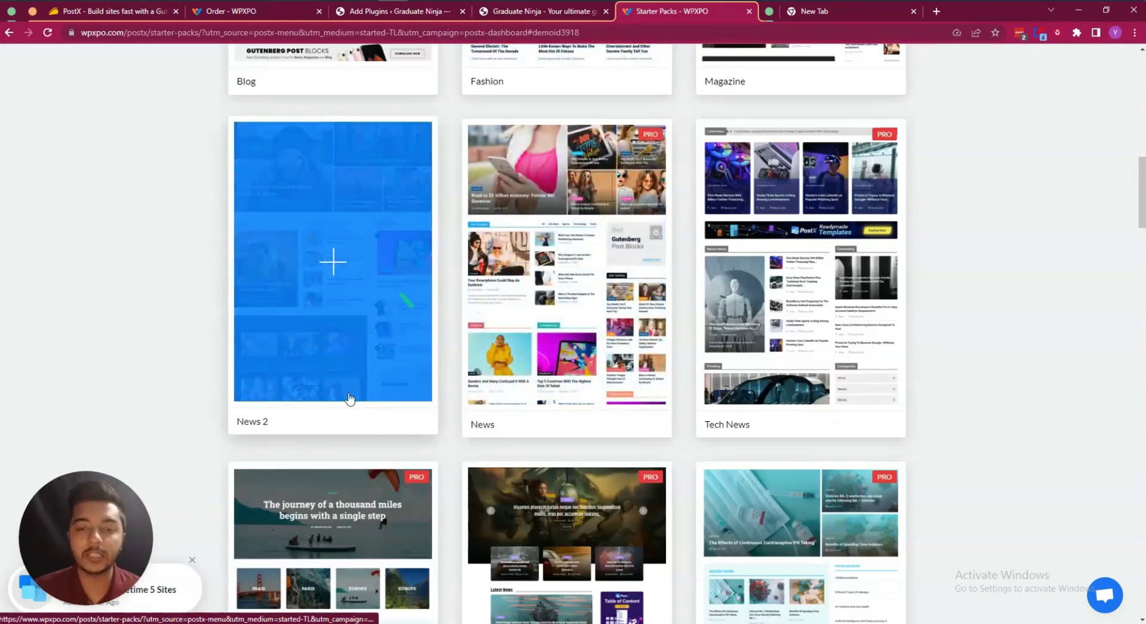
scroll(537, 358, down, 4)
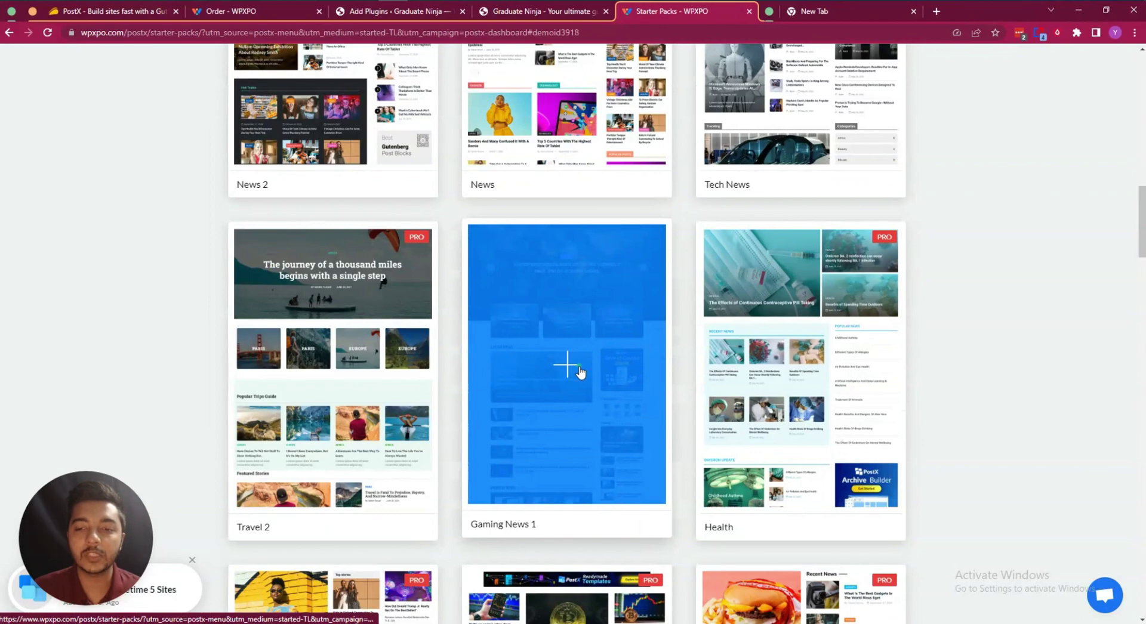
click(573, 370)
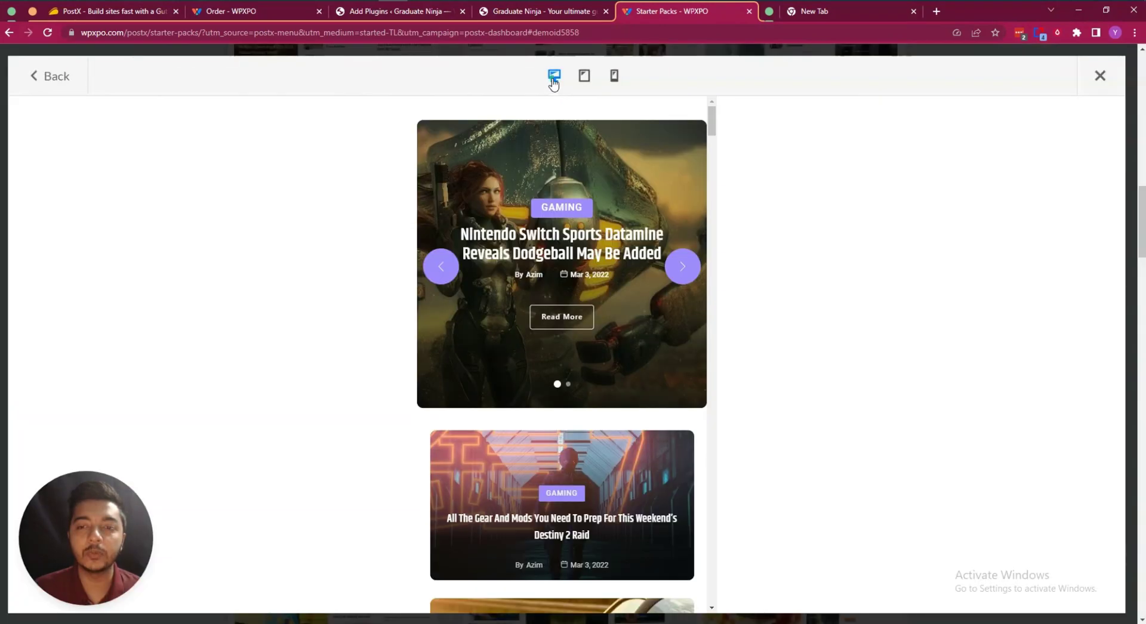
Step: View the Gaming News 1 demo at desktop width, scroll through it, then close it
click(553, 79)
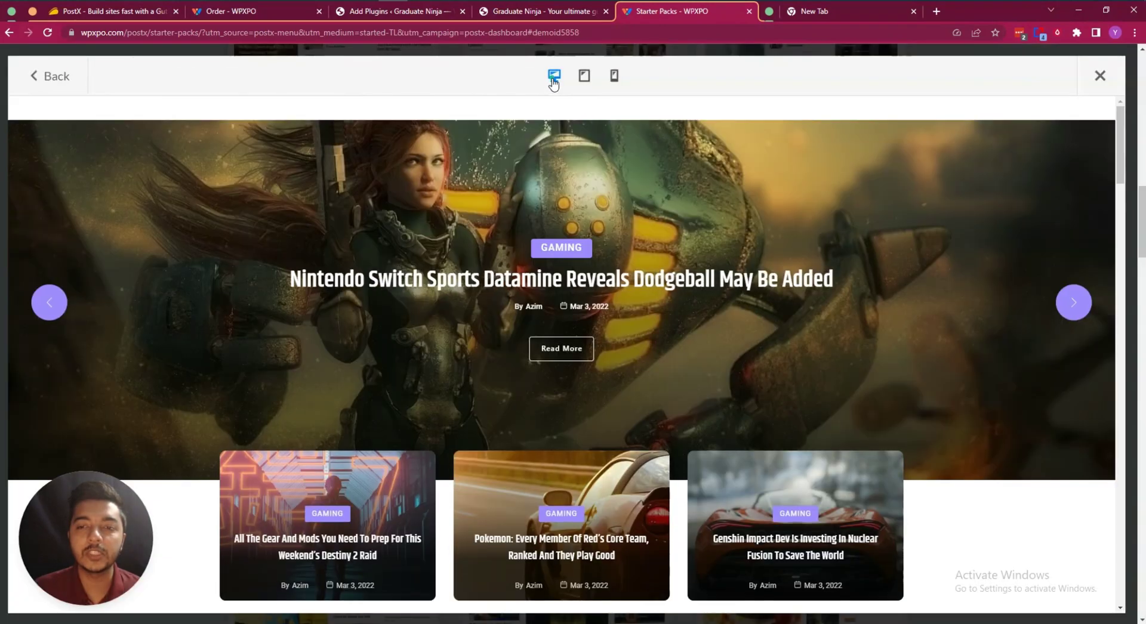
scroll(513, 300, down, 5)
scroll(515, 301, down, 20)
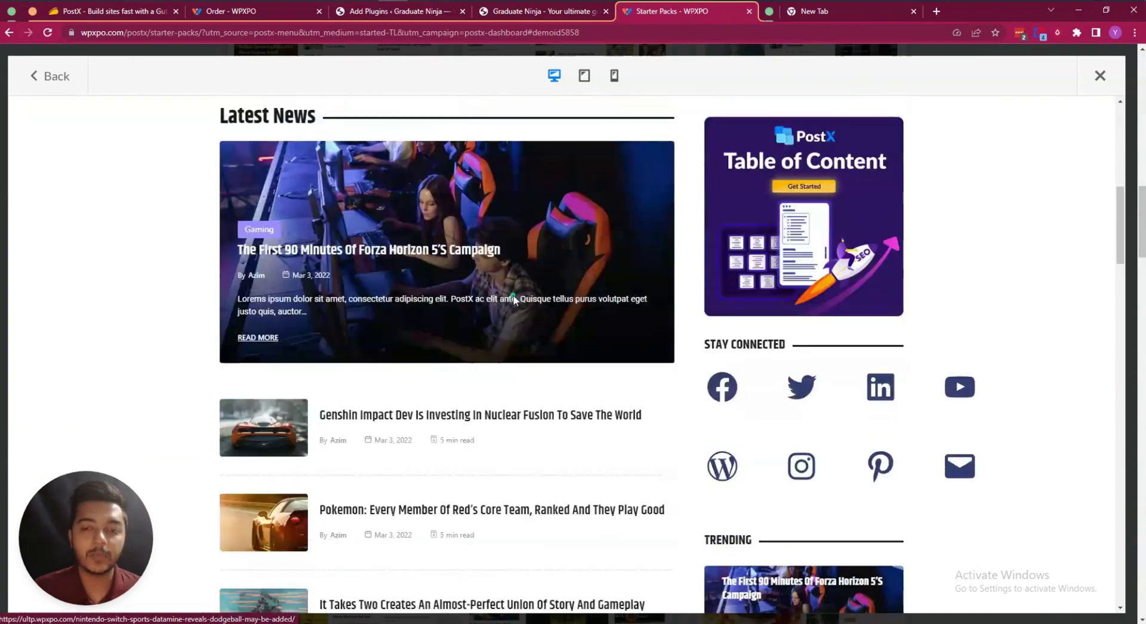
scroll(517, 298, down, 10)
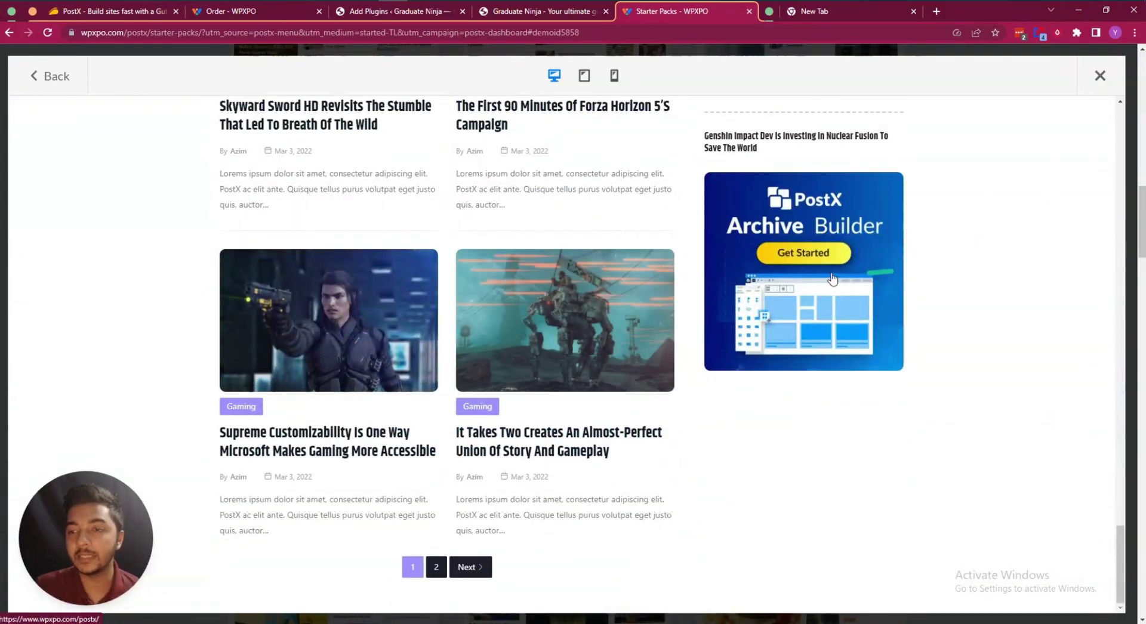
click(1099, 77)
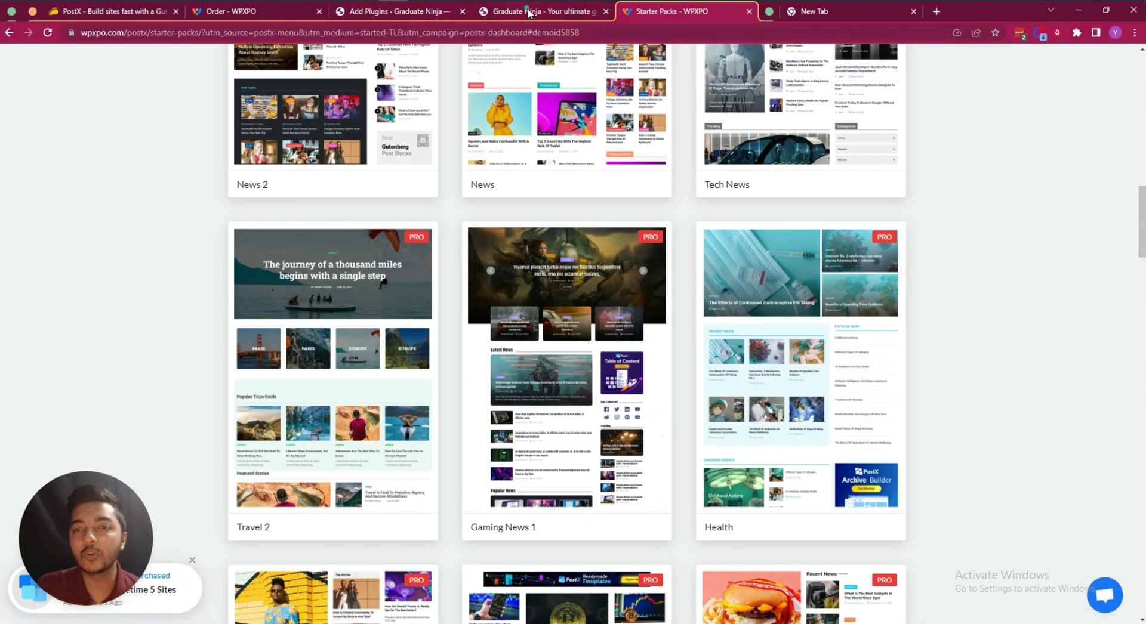
Step: On the AppSumo PostX plans, highlight the 5-domain license limit and License Tier 2 prices
click(133, 15)
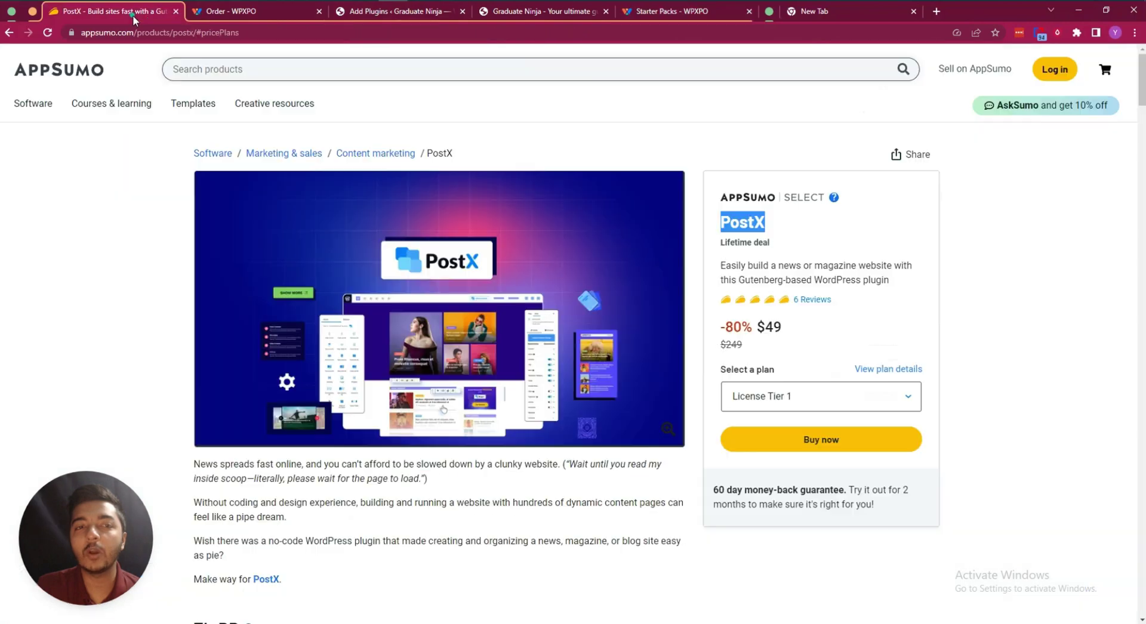
scroll(281, 102, down, 2)
click(299, 82)
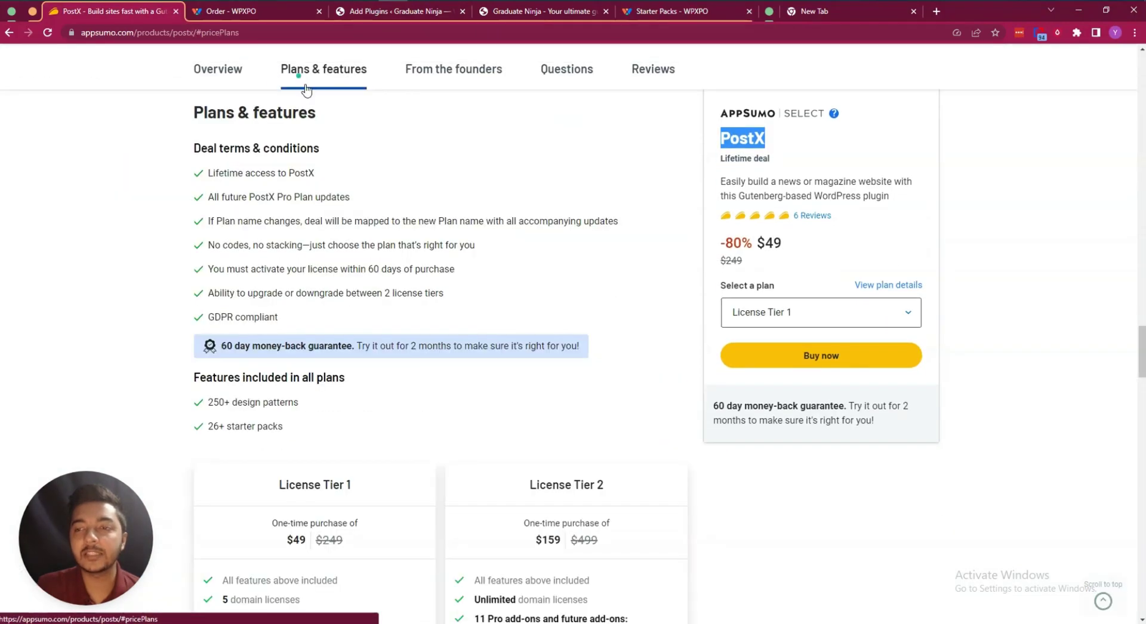
scroll(313, 397, down, 4)
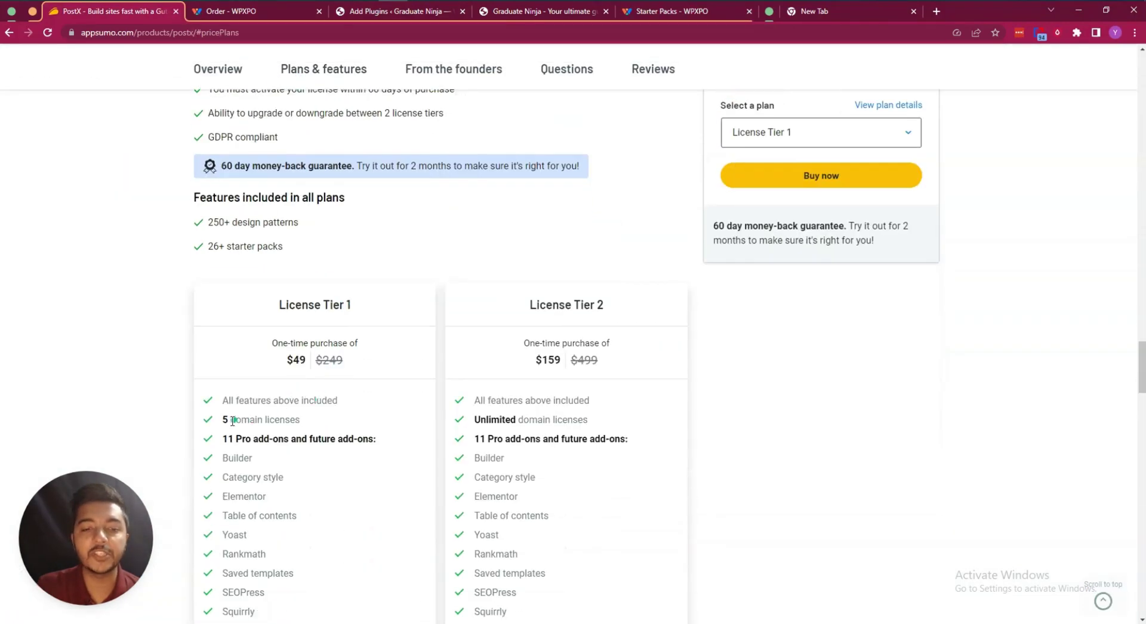
drag(224, 422, 344, 425)
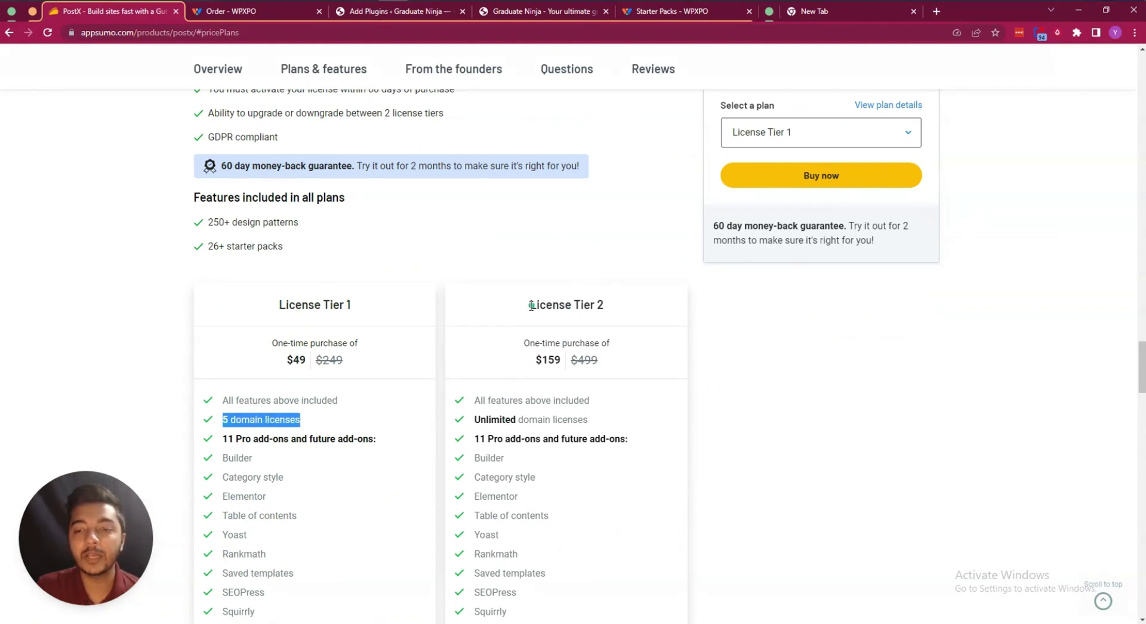
drag(530, 305, 641, 309)
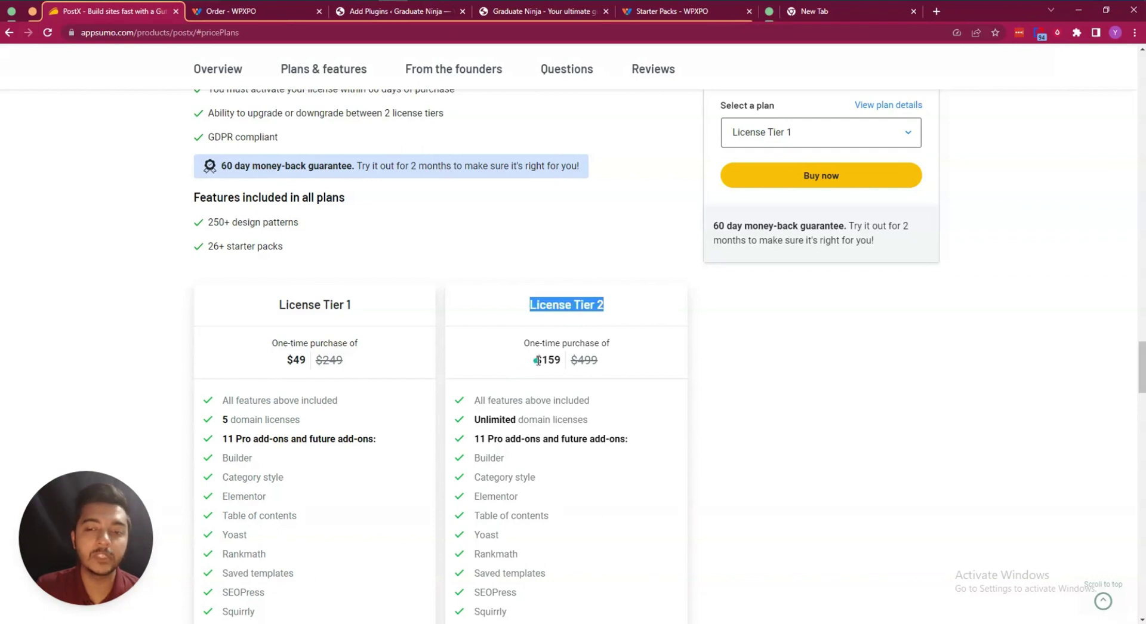
drag(537, 361, 617, 365)
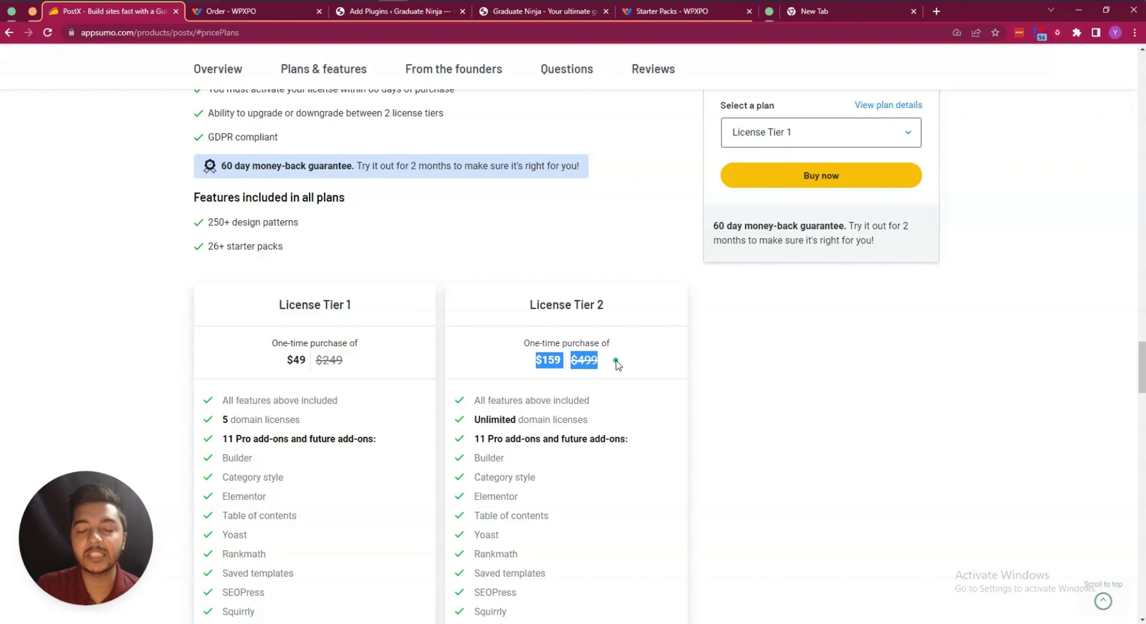
Step: Read through the six PostX customer reviews and scroll back to the top of the deal page
scroll(617, 365, up, 2)
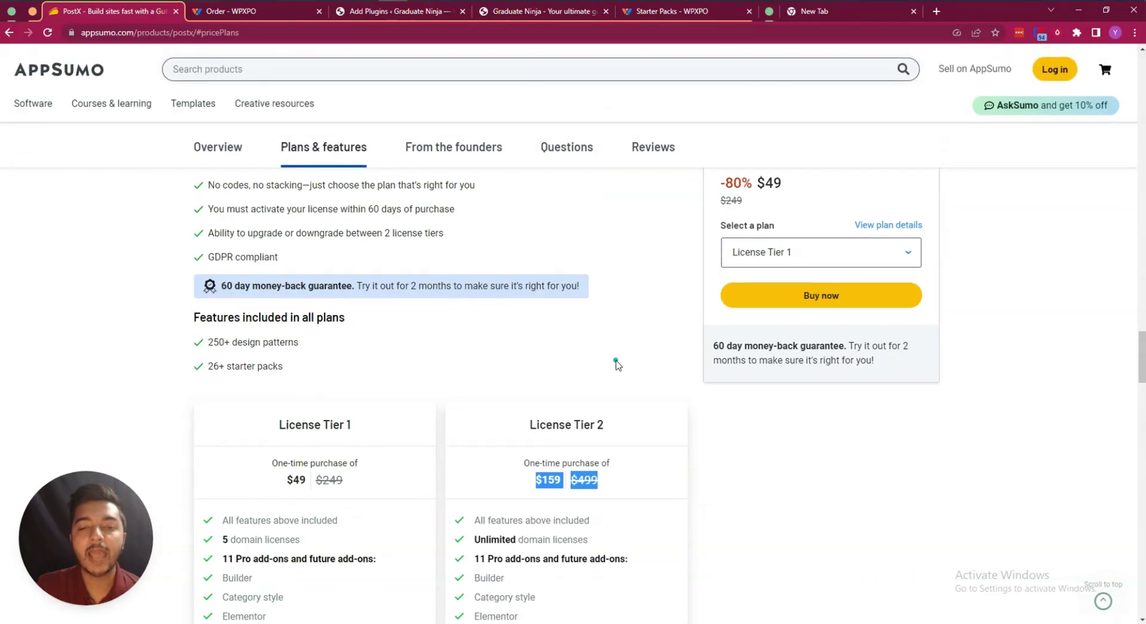
scroll(617, 365, down, 4)
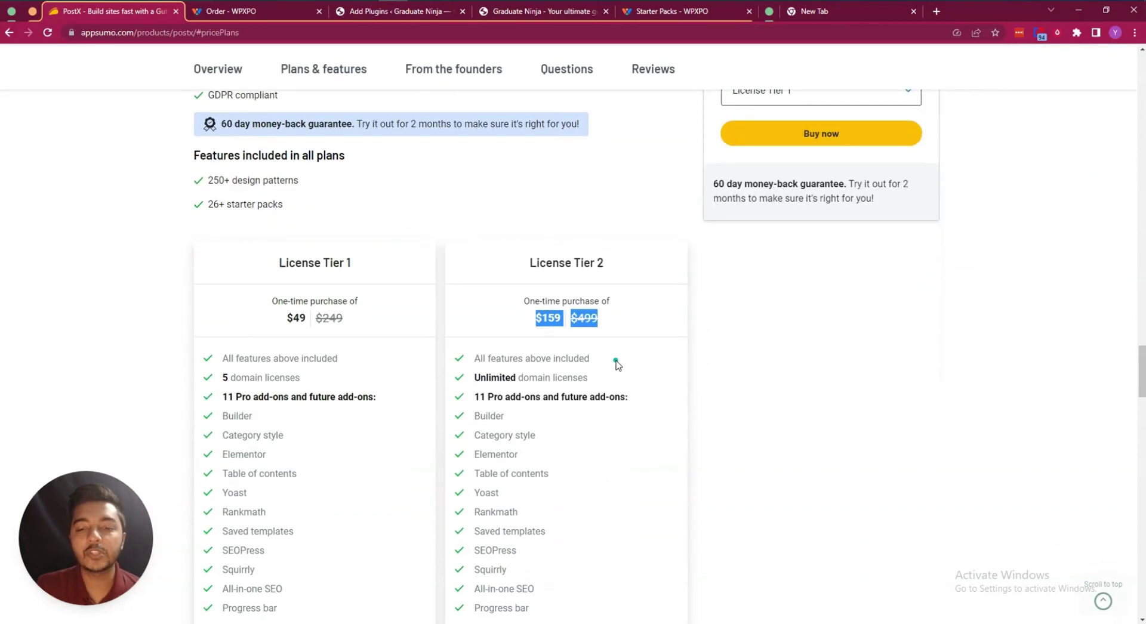
scroll(617, 365, up, 4)
scroll(617, 366, up, 3)
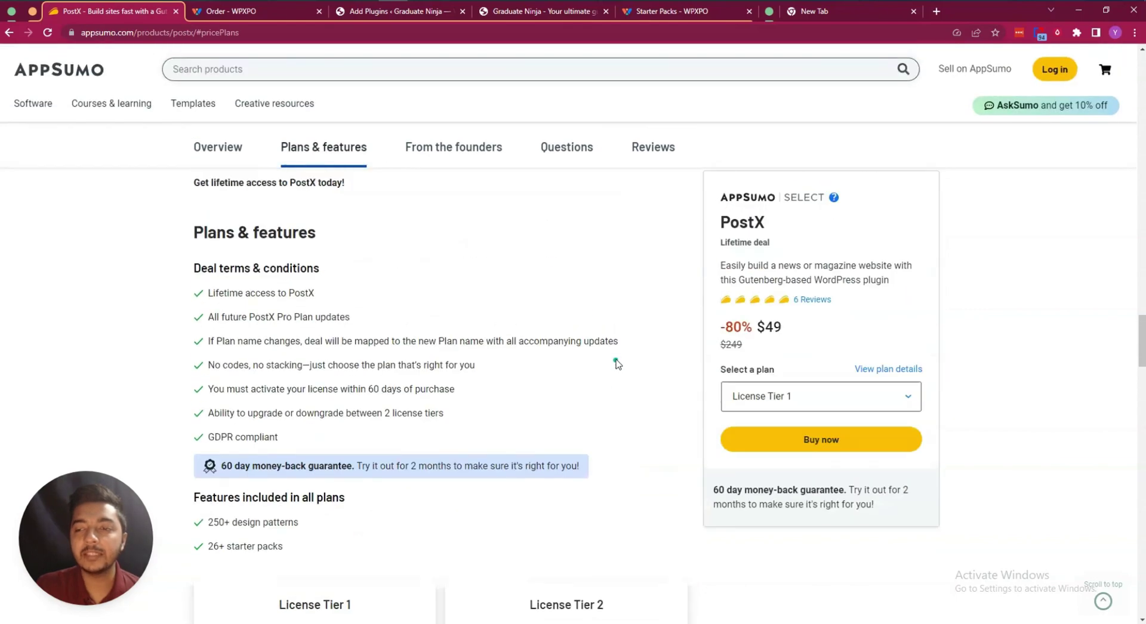
click(821, 300)
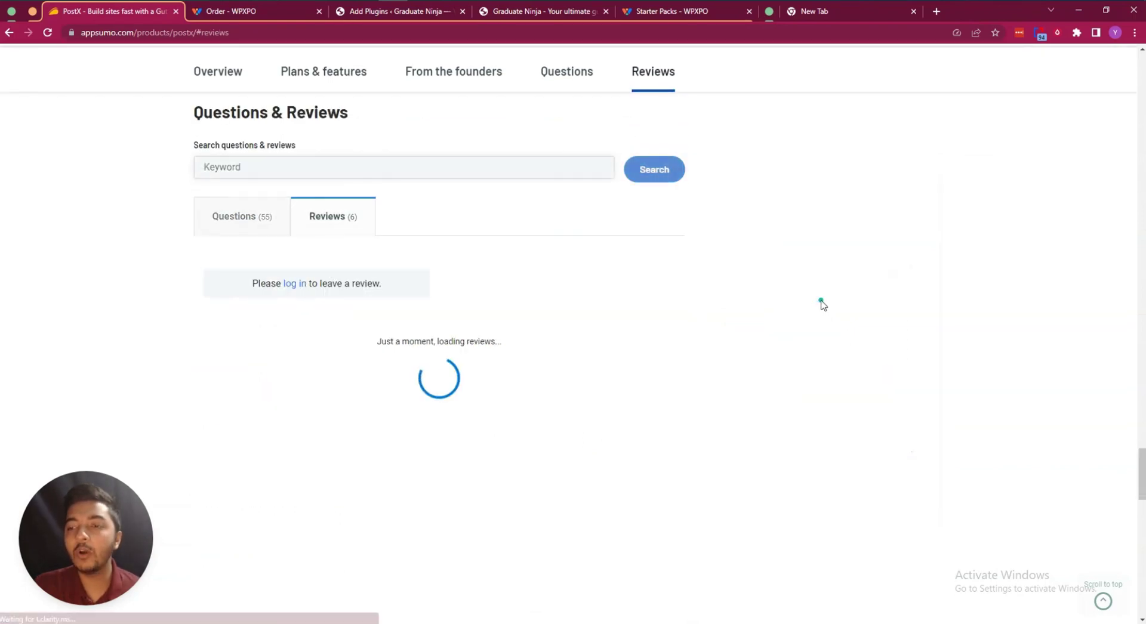
scroll(813, 305, down, 4)
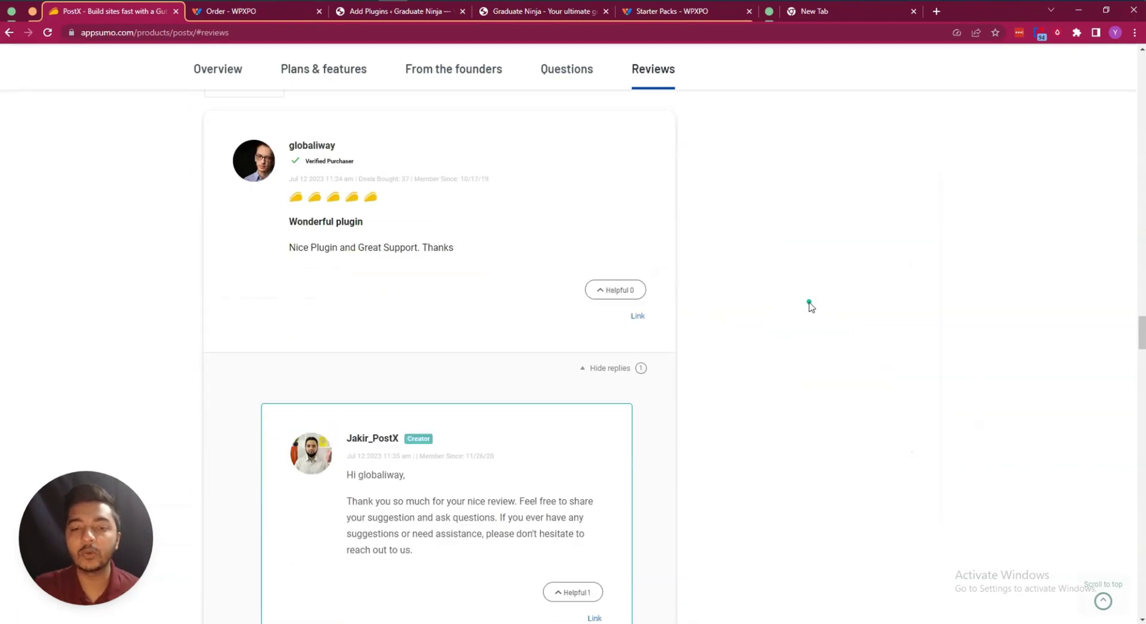
scroll(381, 350, down, 20)
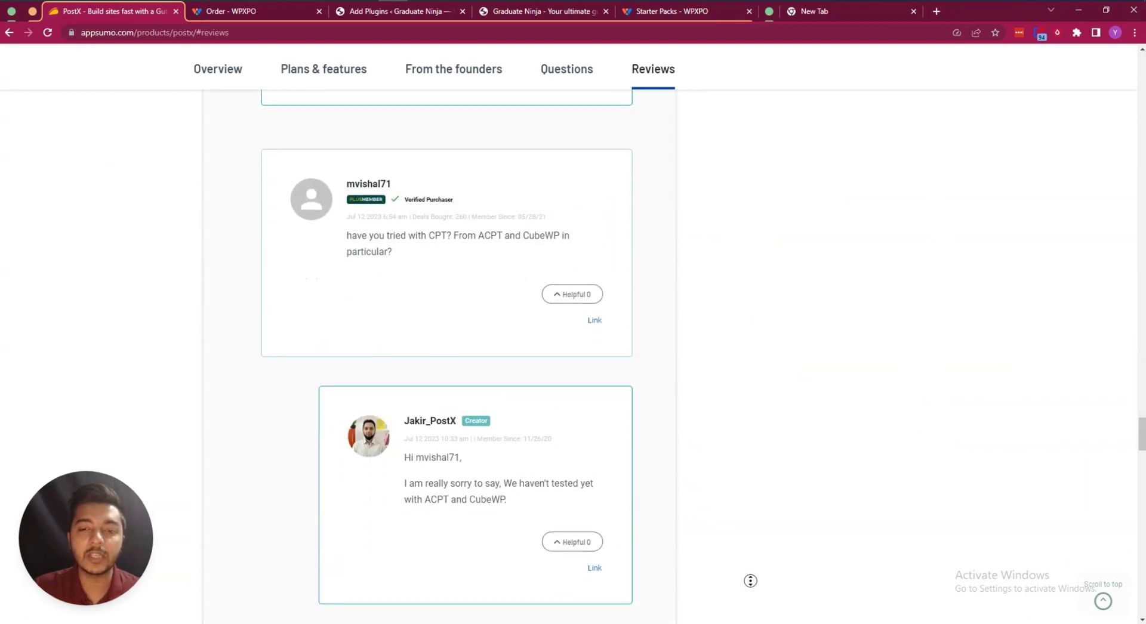
scroll(740, 436, up, 20)
scroll(735, 314, up, 6)
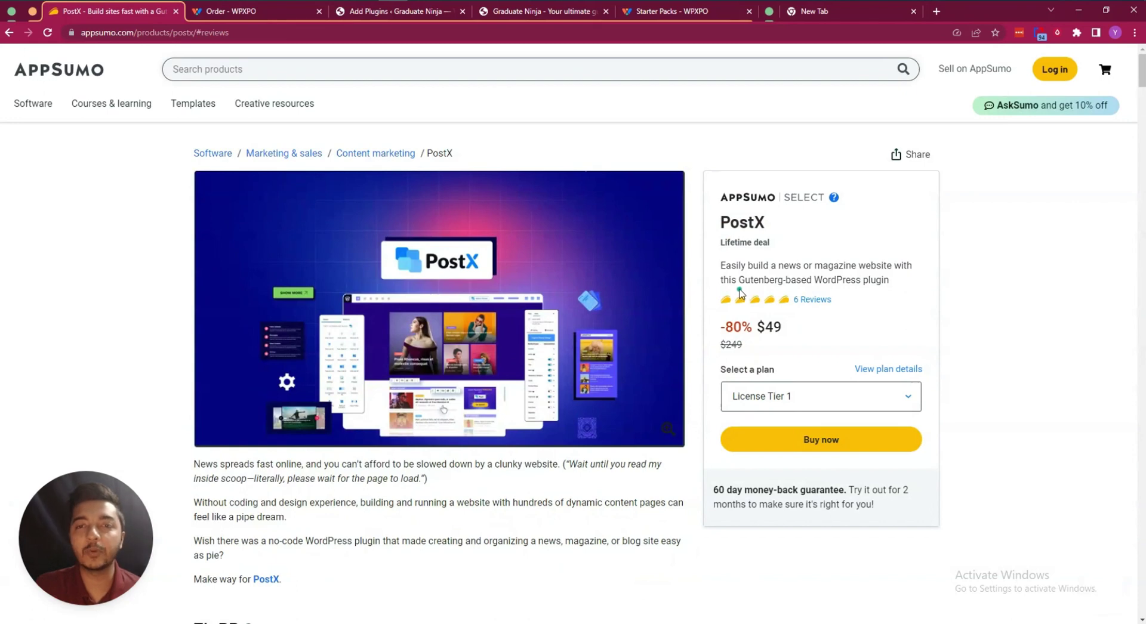
Step: Review the license key, PostX Pro product and authorized site URL on the WPXPO order page
click(256, 11)
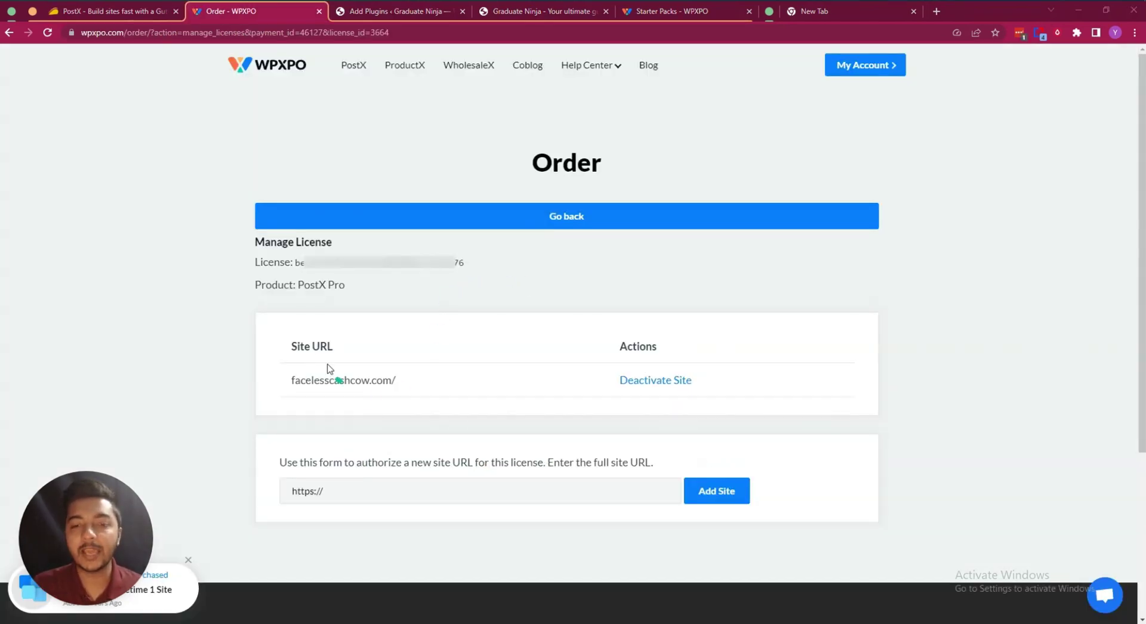
drag(258, 261, 484, 263)
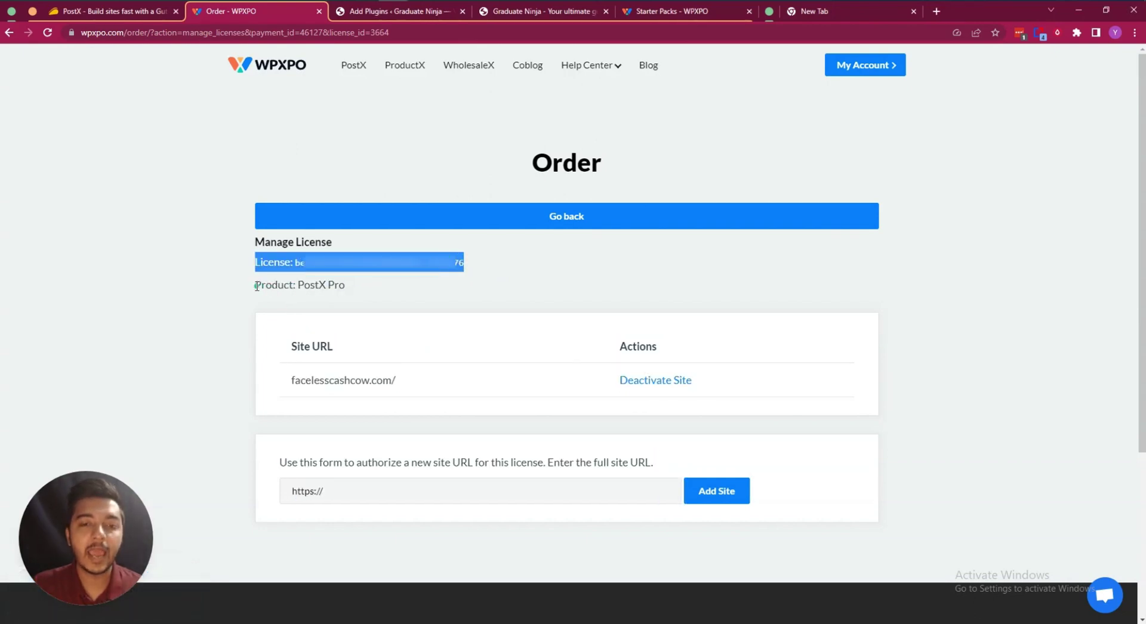
drag(257, 286, 375, 292)
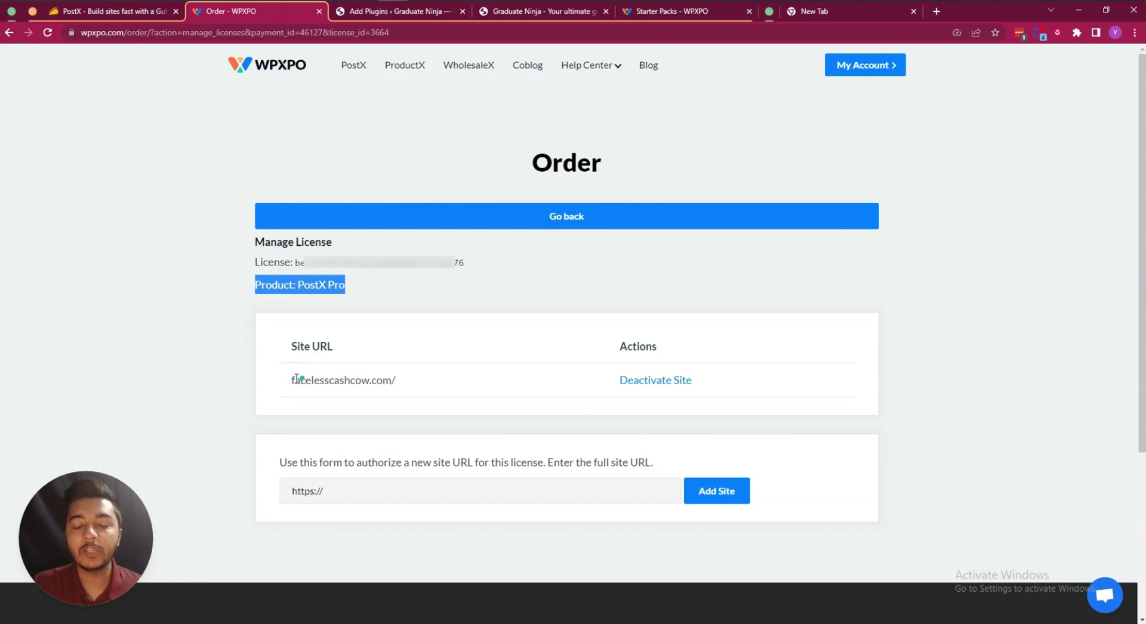
drag(281, 381, 471, 385)
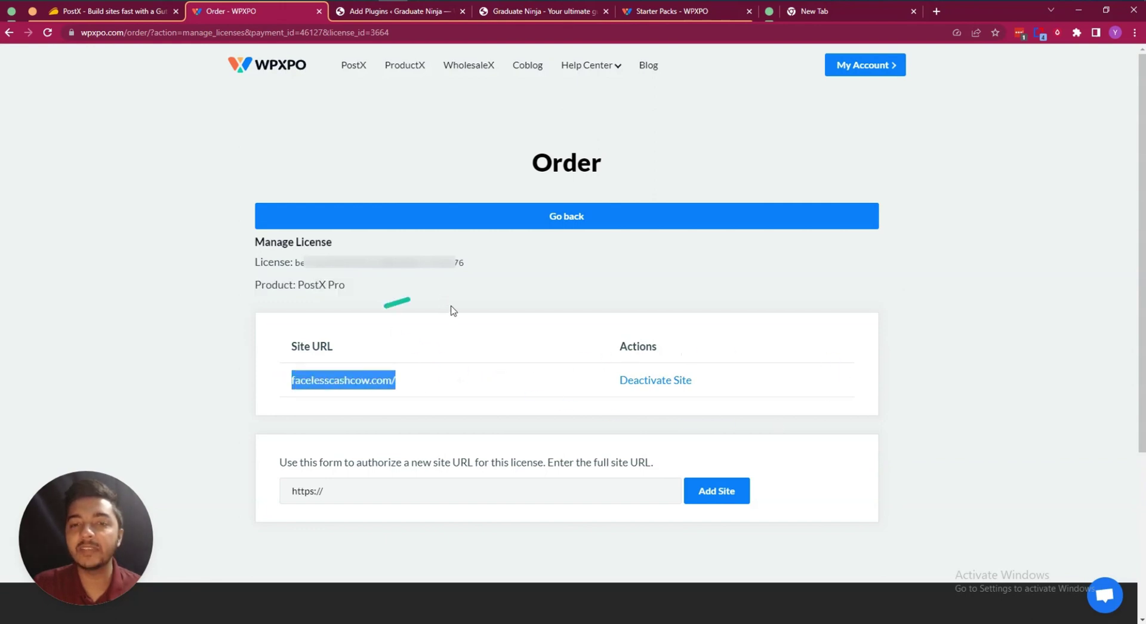
click(344, 491)
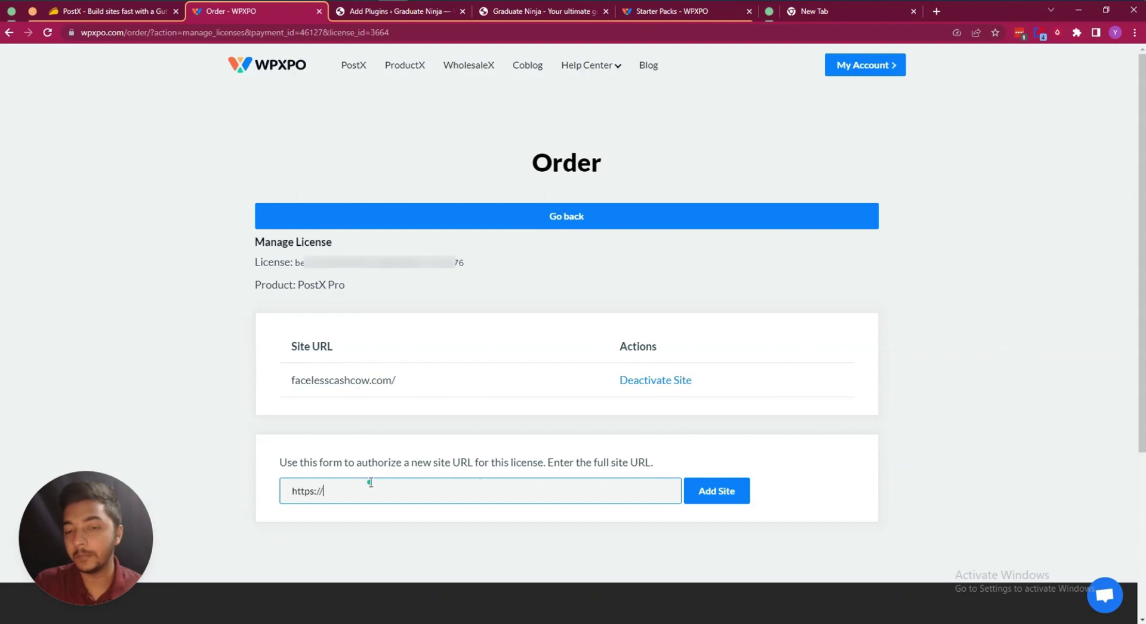
click(358, 12)
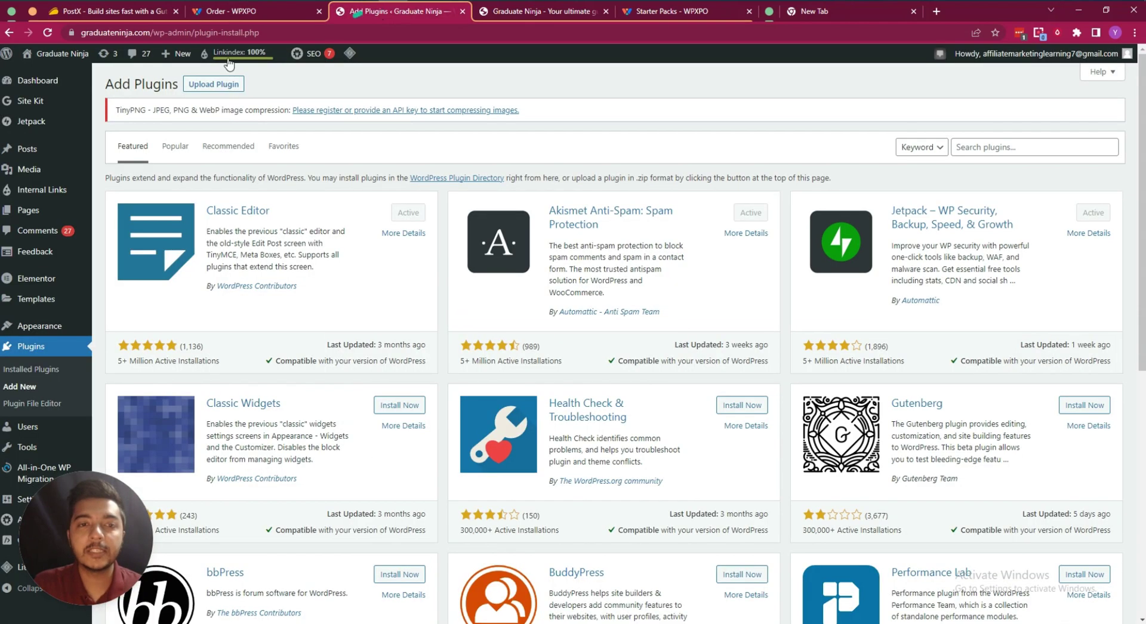
Step: Search plugins for 'postx', install PostX – Gutenberg Post Grid Blocks after reloading, and activate it
click(992, 143)
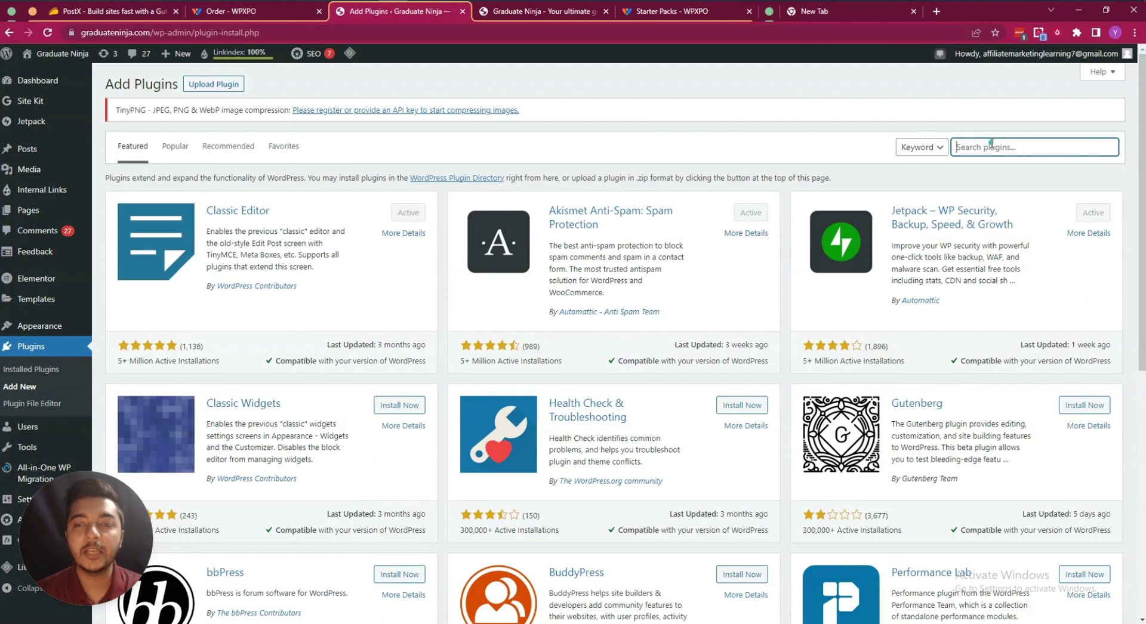
text(postx)
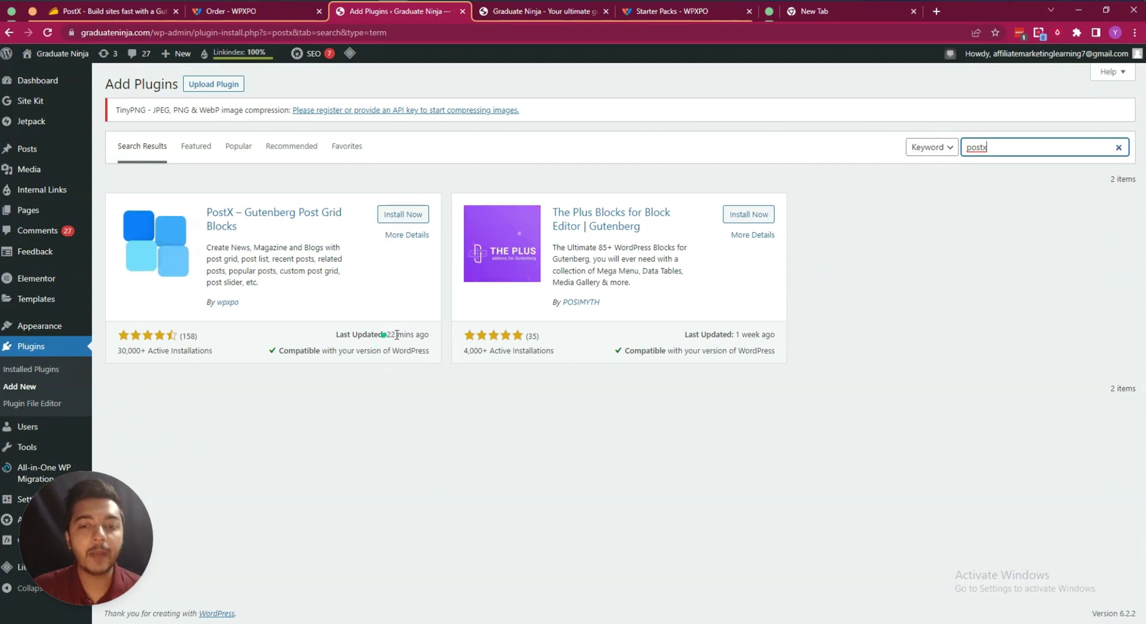
click(411, 214)
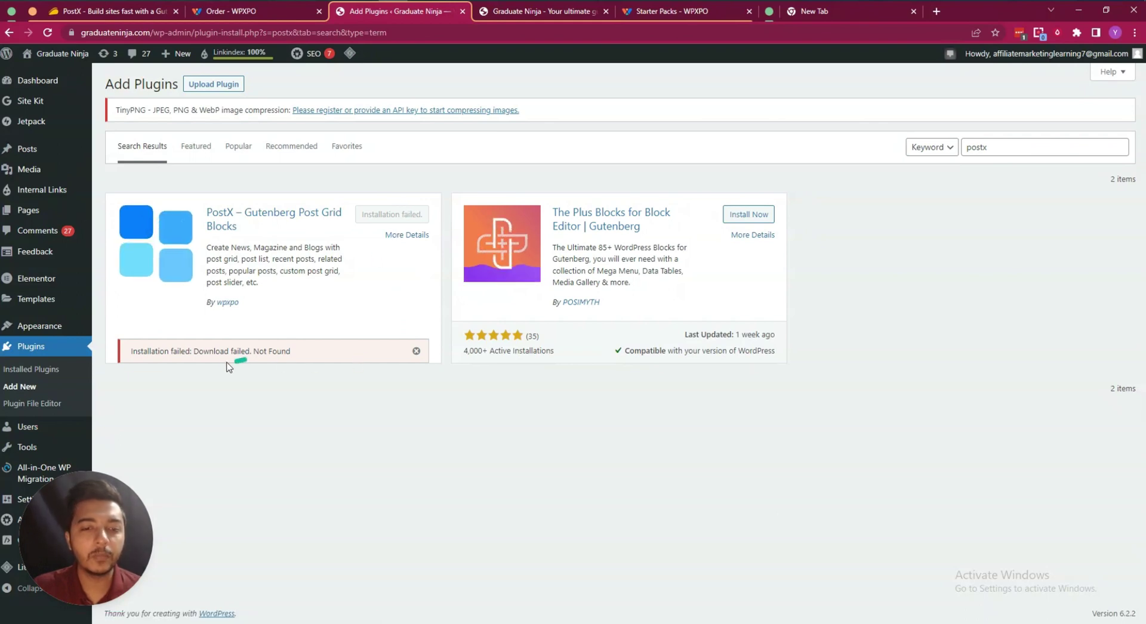
click(416, 351)
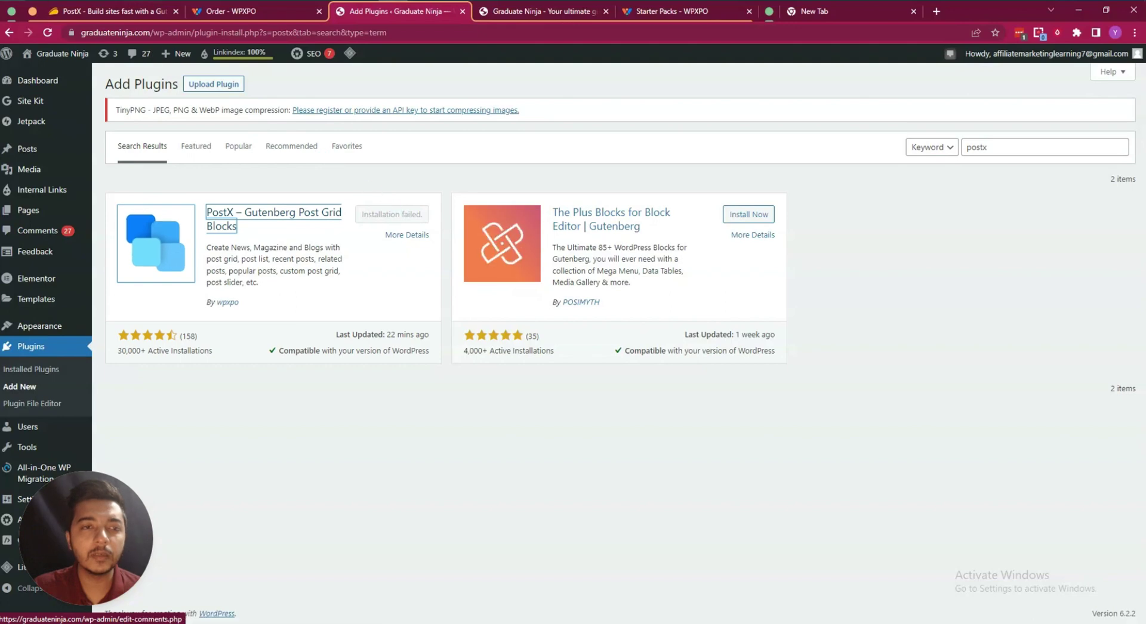
click(49, 33)
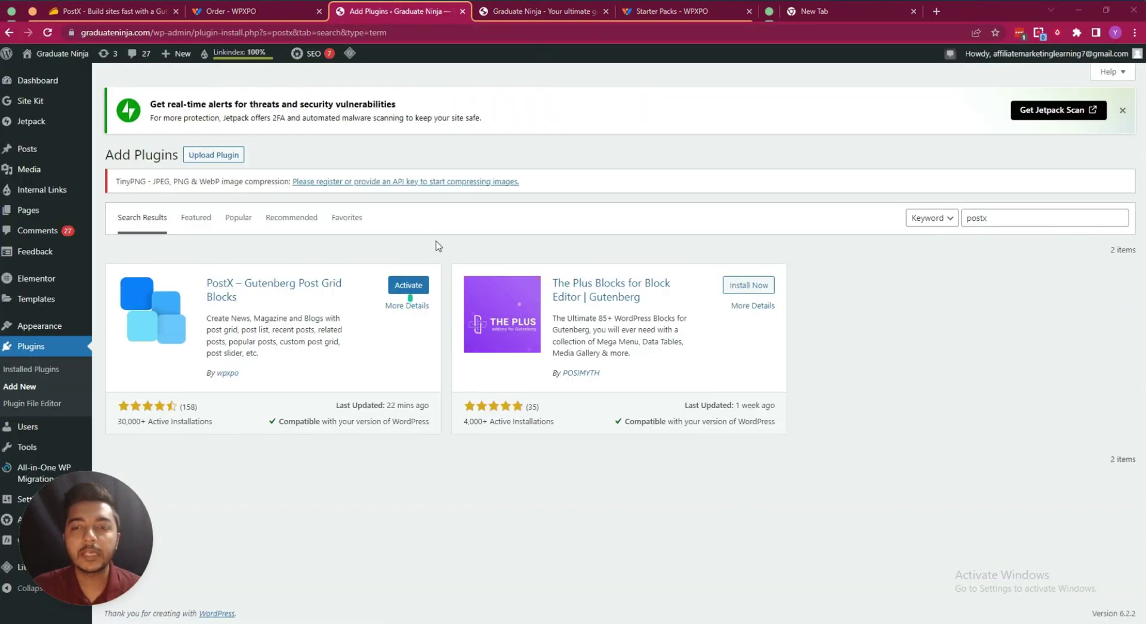
click(408, 285)
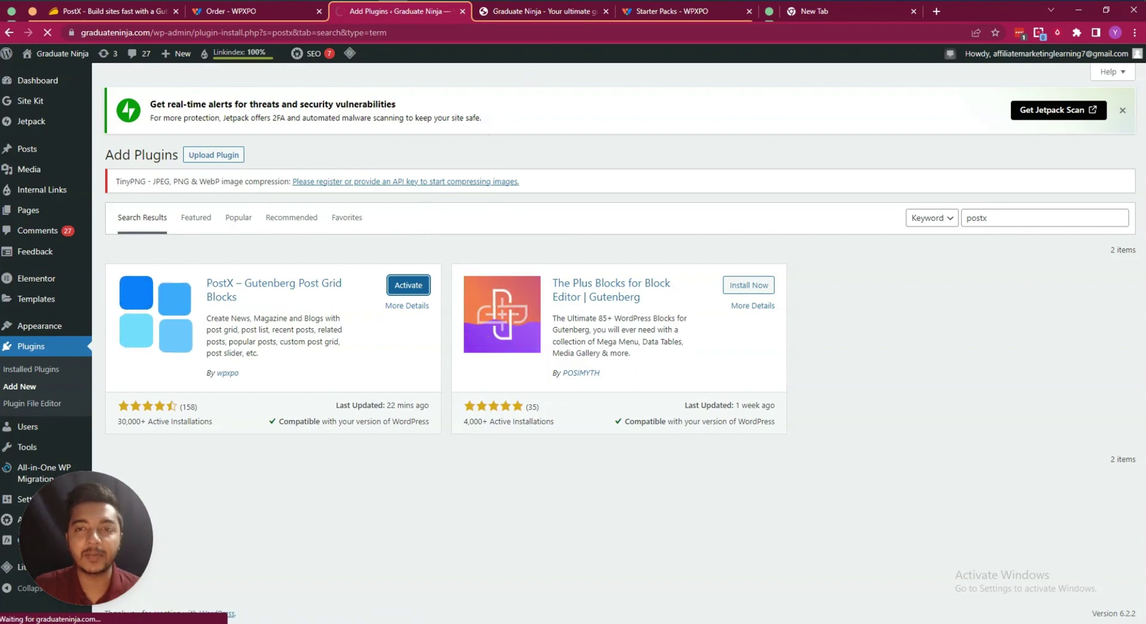
Step: Scroll through the PostX 3.0.3 Getting Started dashboard, then return to the WPXPO order page
scroll(972, 352, down, 7)
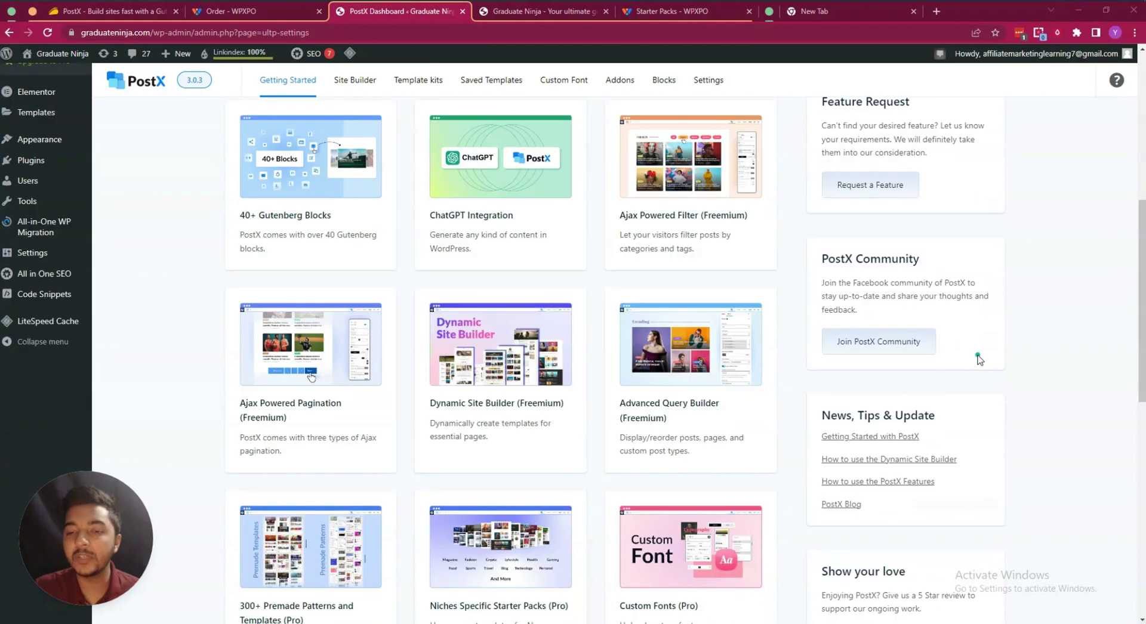
scroll(976, 358, up, 7)
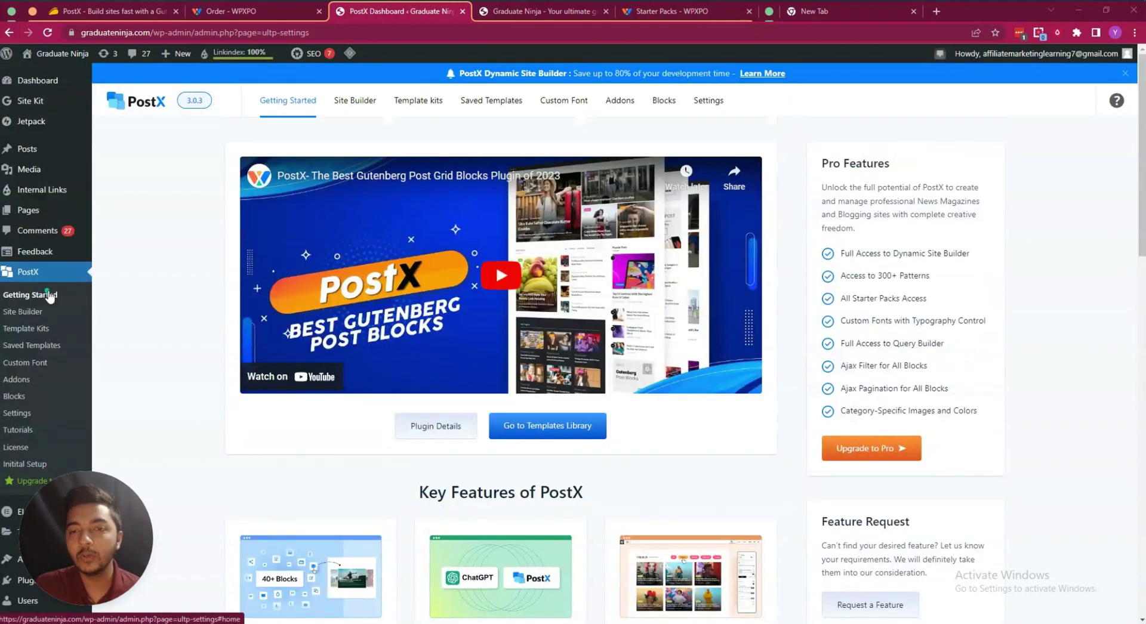
drag(80, 527, 1013, 459)
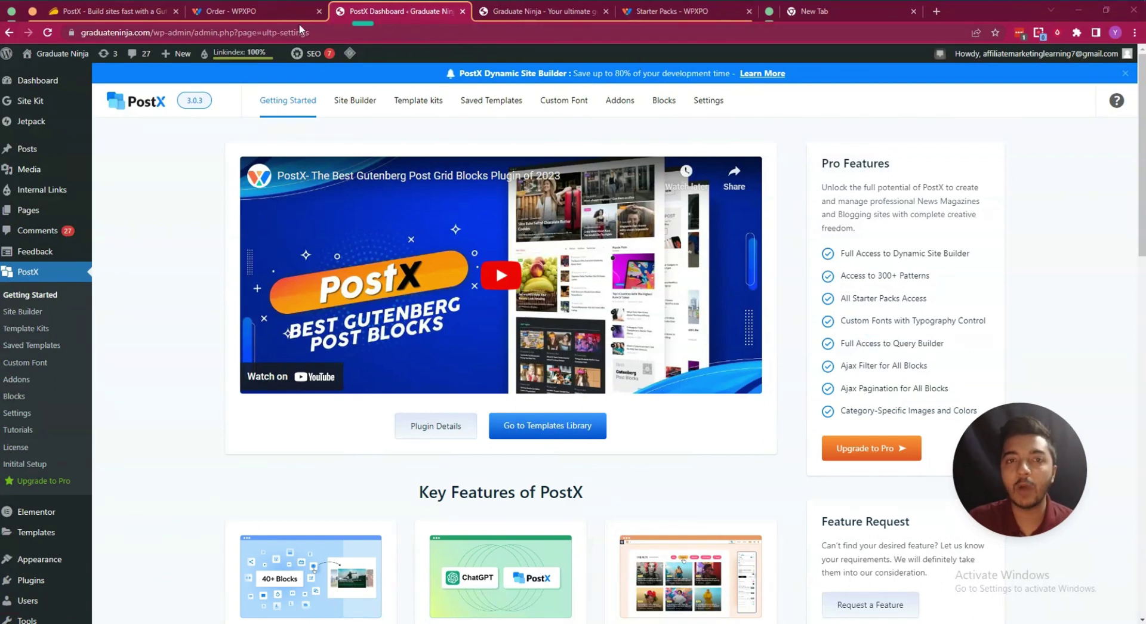
click(262, 12)
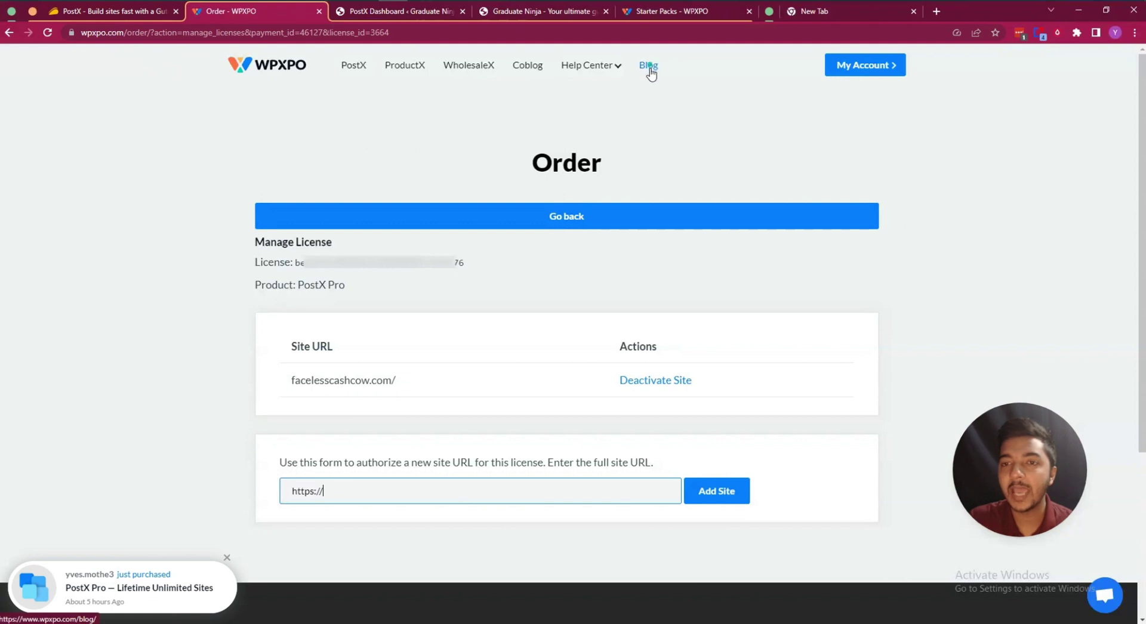
Step: Download postxpro_v154 from the WPXPO account's Download page
click(861, 72)
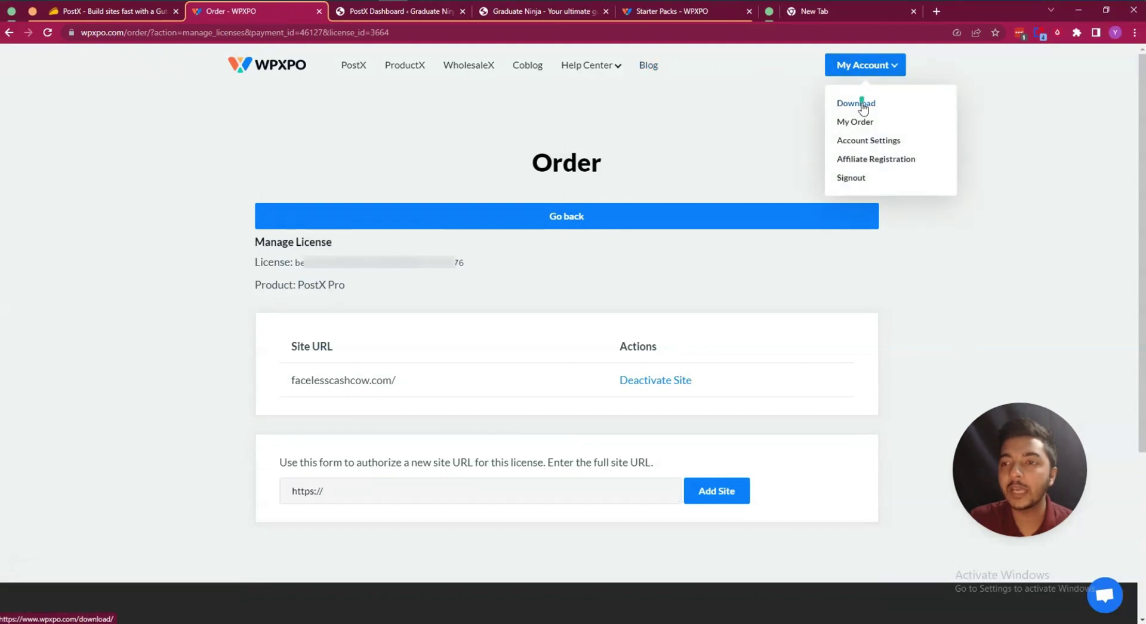
click(861, 107)
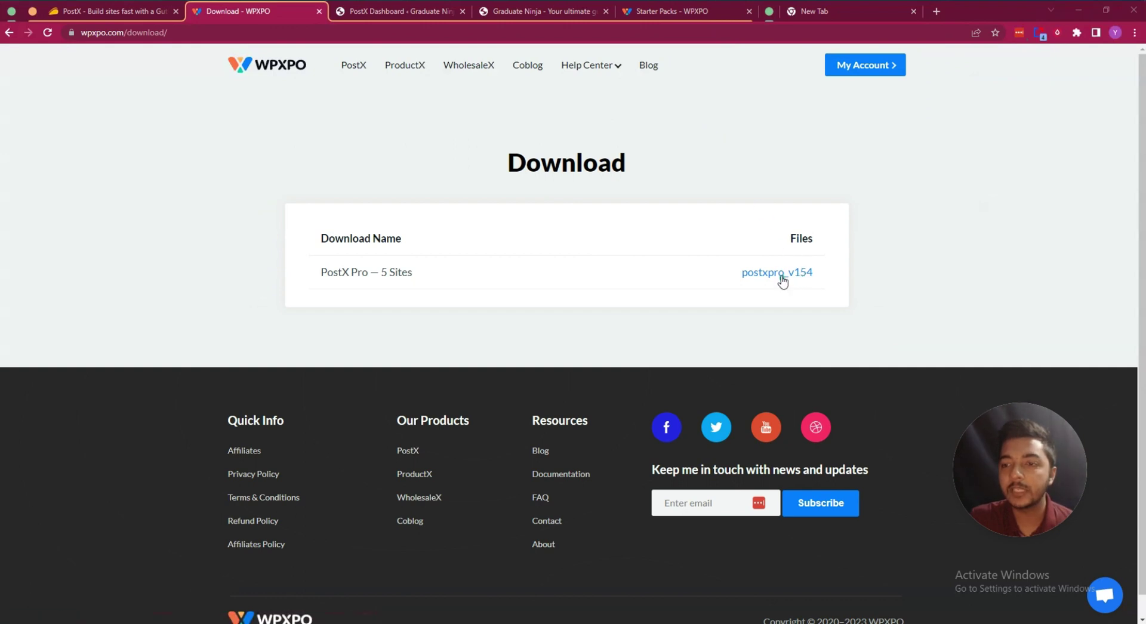
click(781, 281)
click(781, 275)
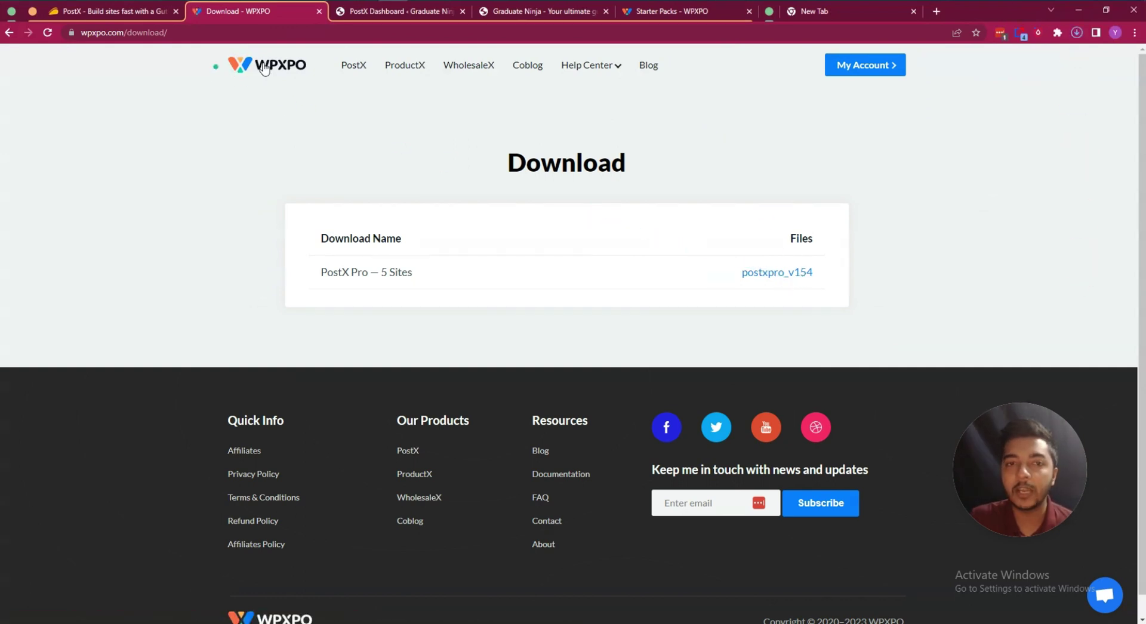
click(398, 13)
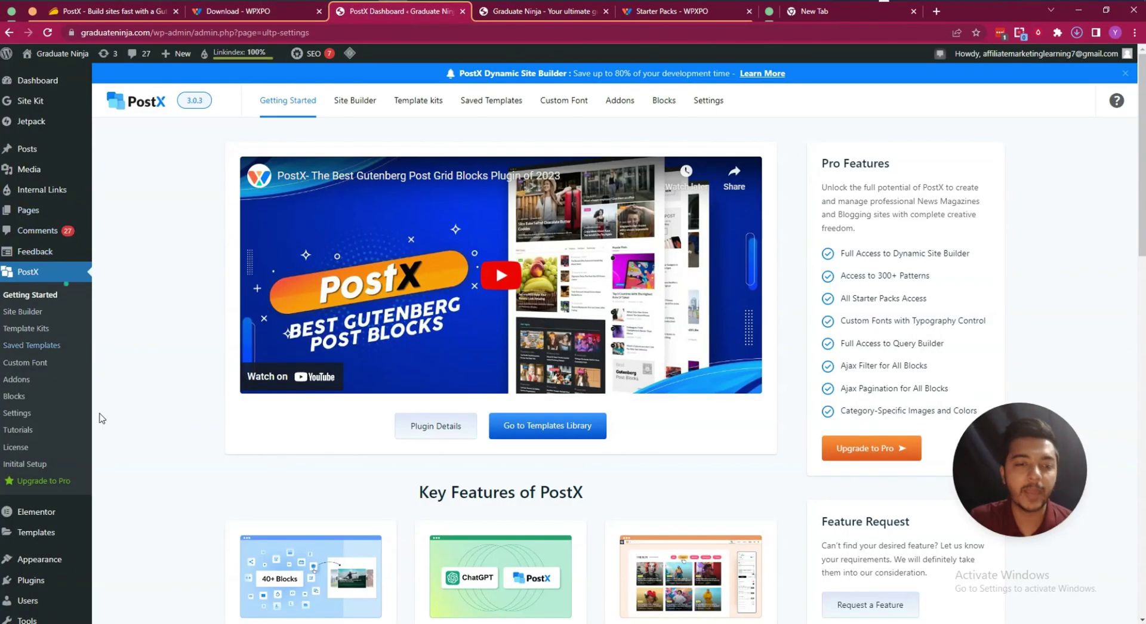
Step: Upload postxpro_v154.zip as a plugin, install it and activate PostX Pro
mouse_move(29, 580)
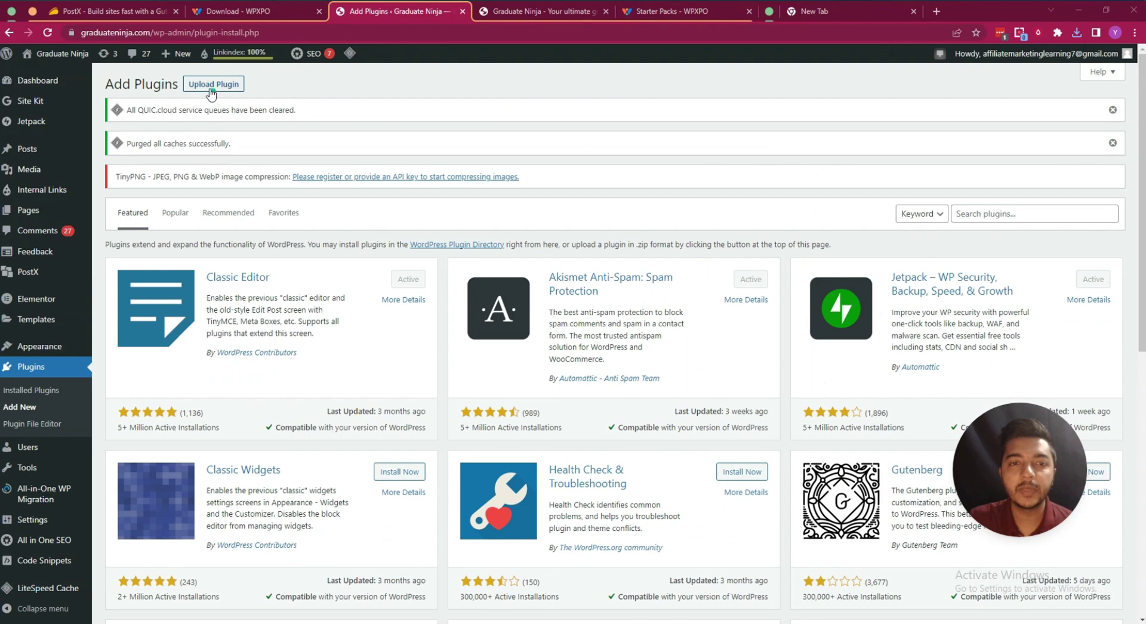
click(213, 84)
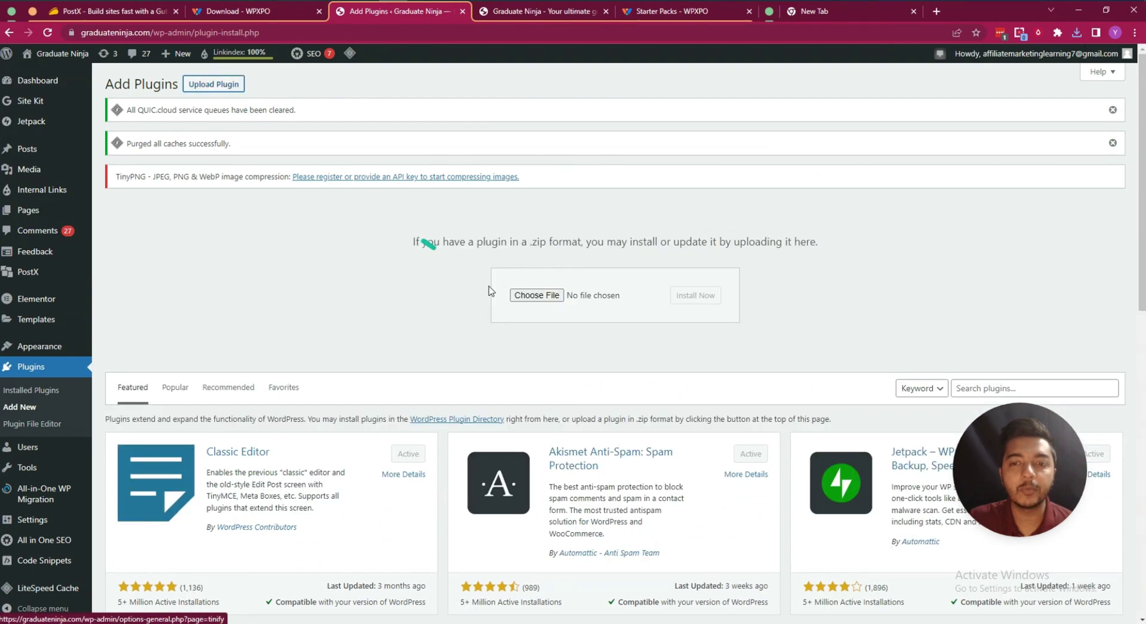
click(540, 295)
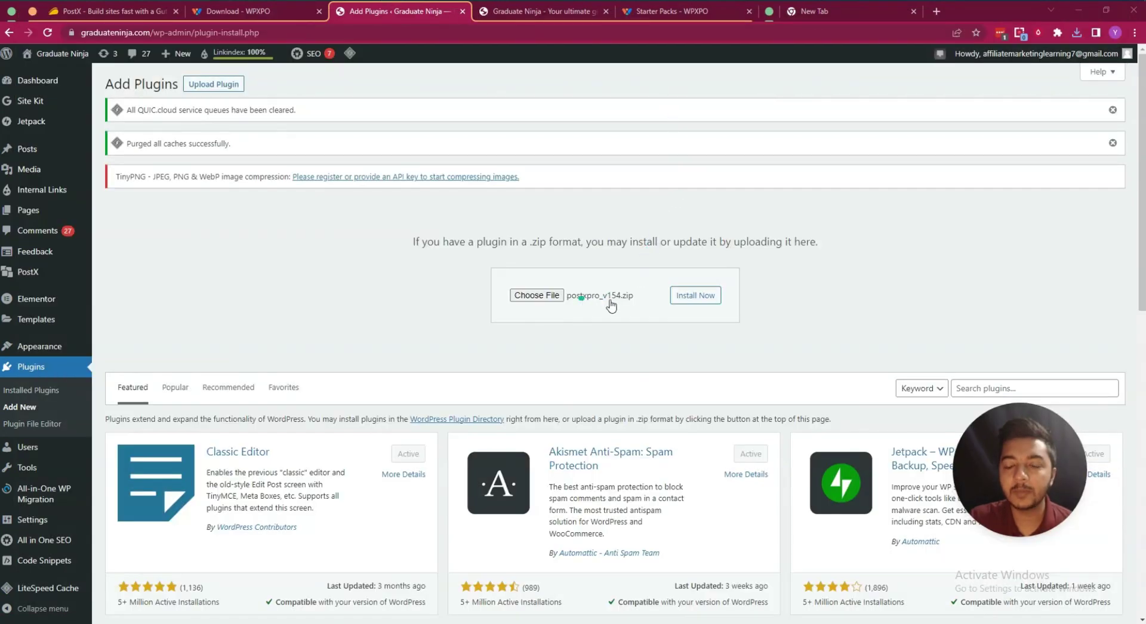
click(678, 300)
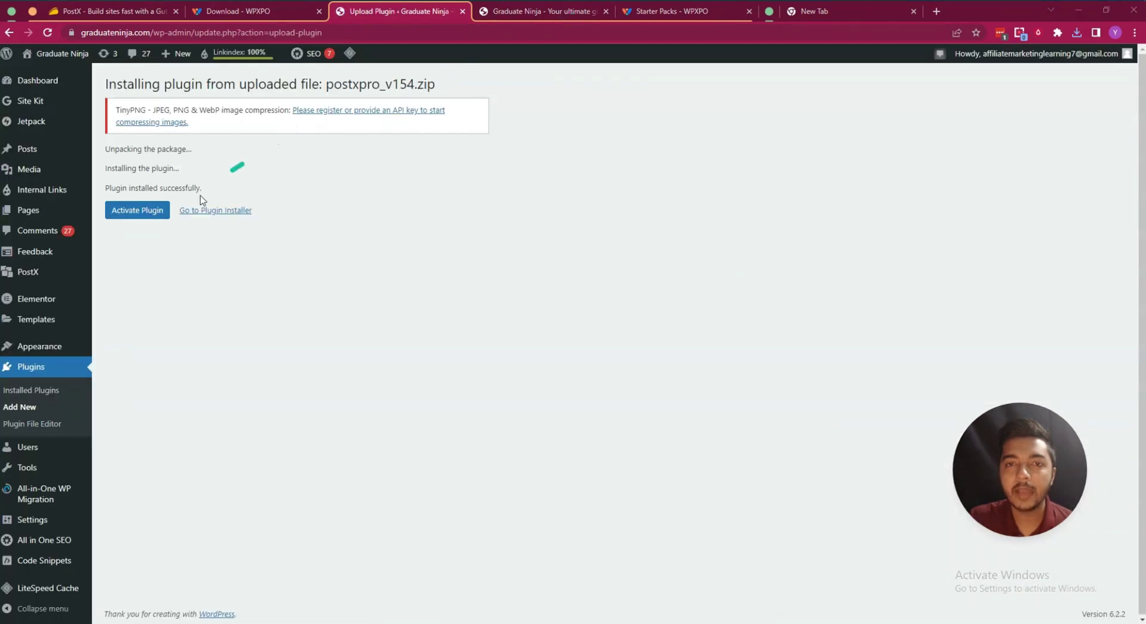
click(153, 219)
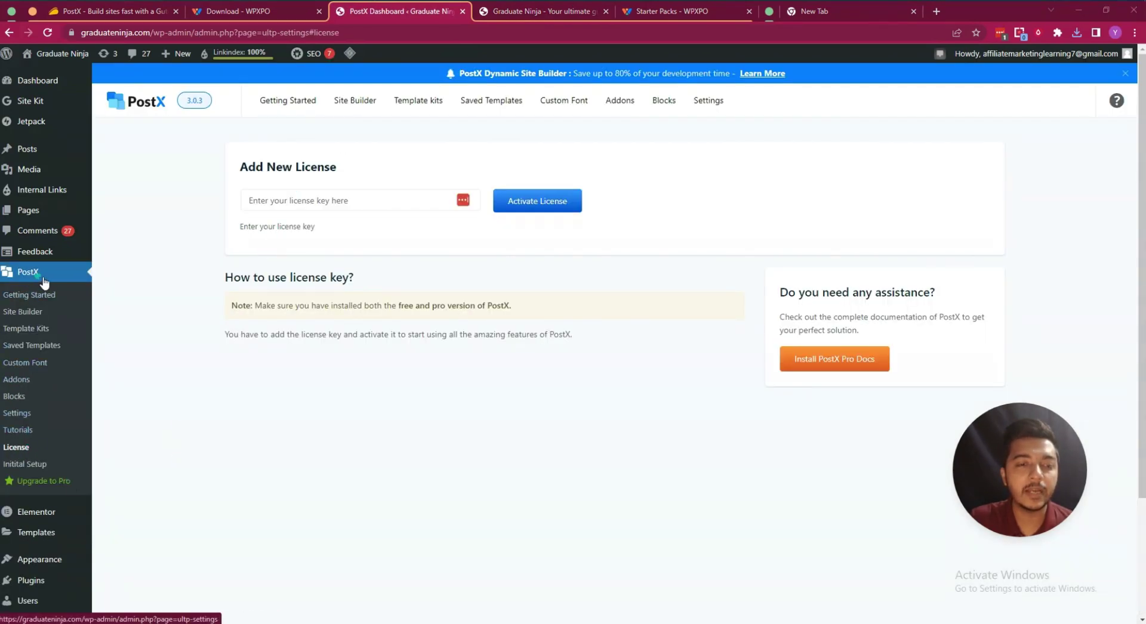
Step: Open the PostX License page and paste the PostX Pro license key into its field
click(29, 295)
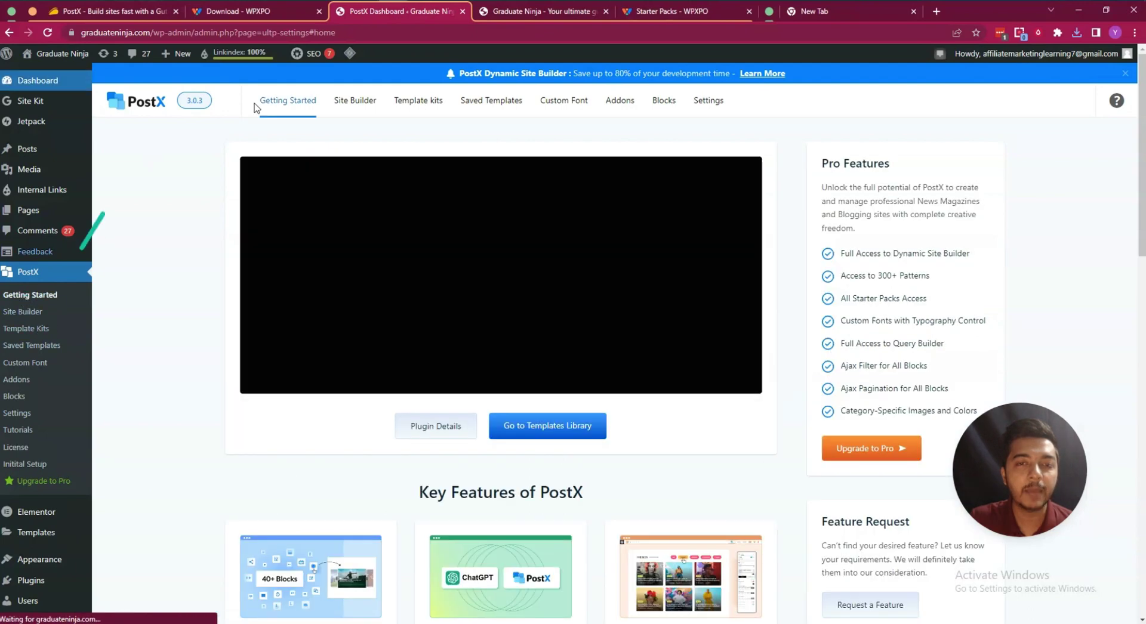
click(16, 452)
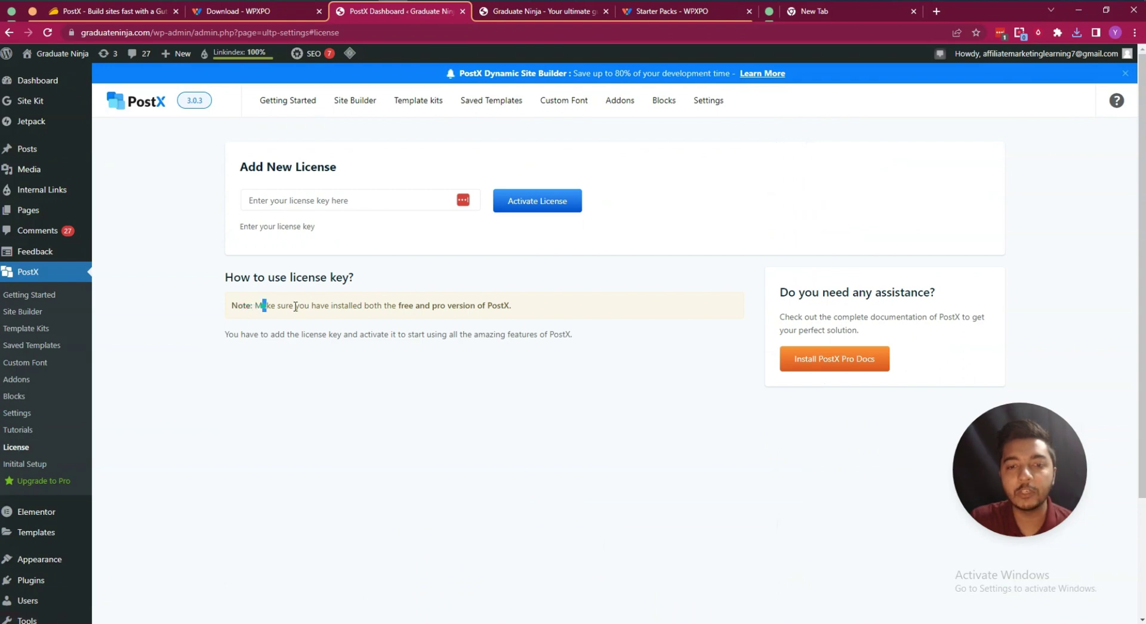
drag(295, 307, 350, 305)
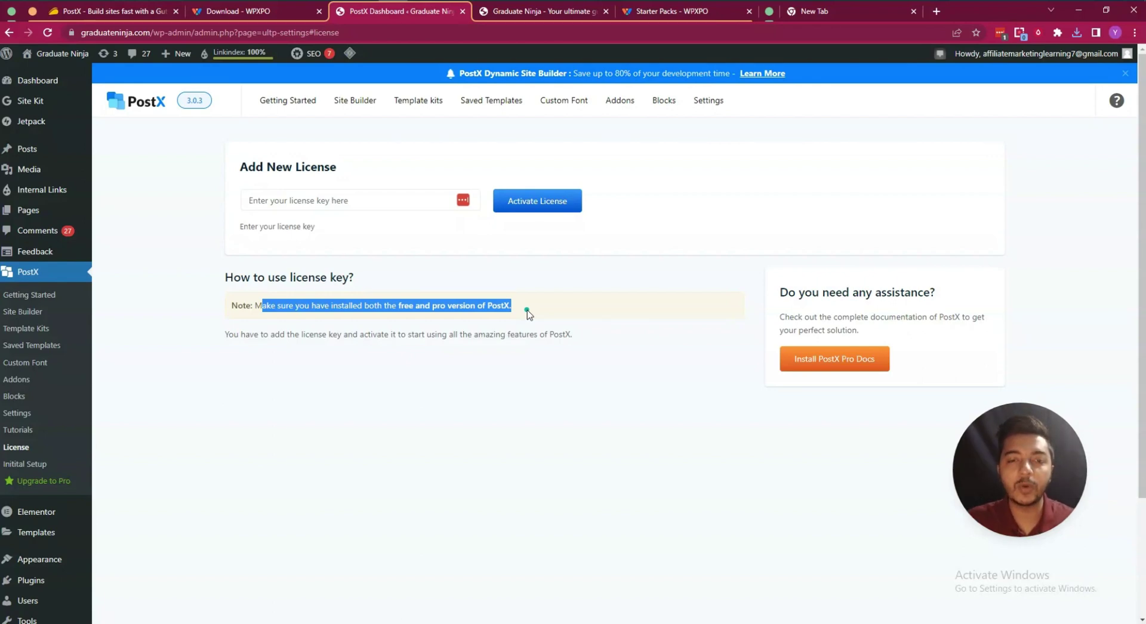
click(352, 201)
key(ctrl+v)
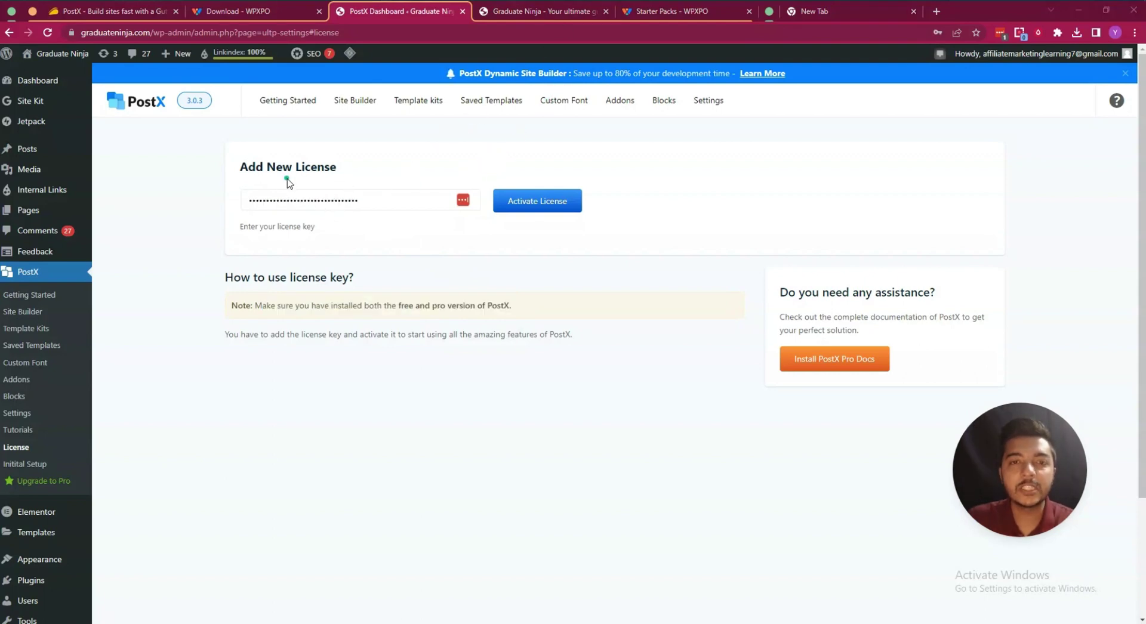
Step: Check the license details on the WPXPO order page, then activate the PostX Pro license
click(257, 15)
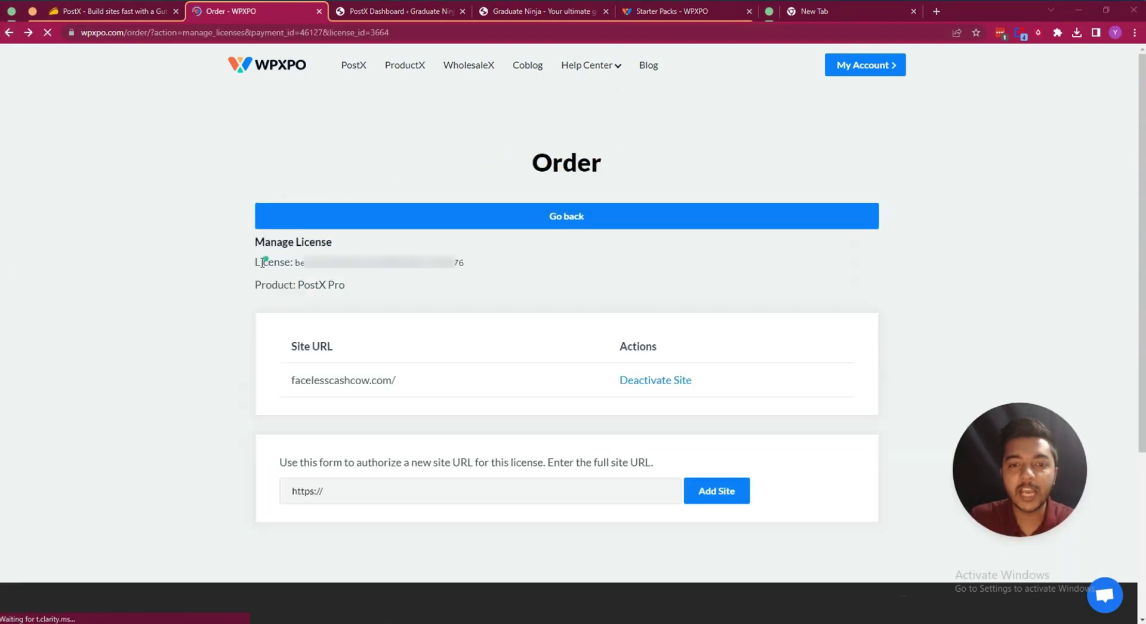
drag(263, 263, 398, 266)
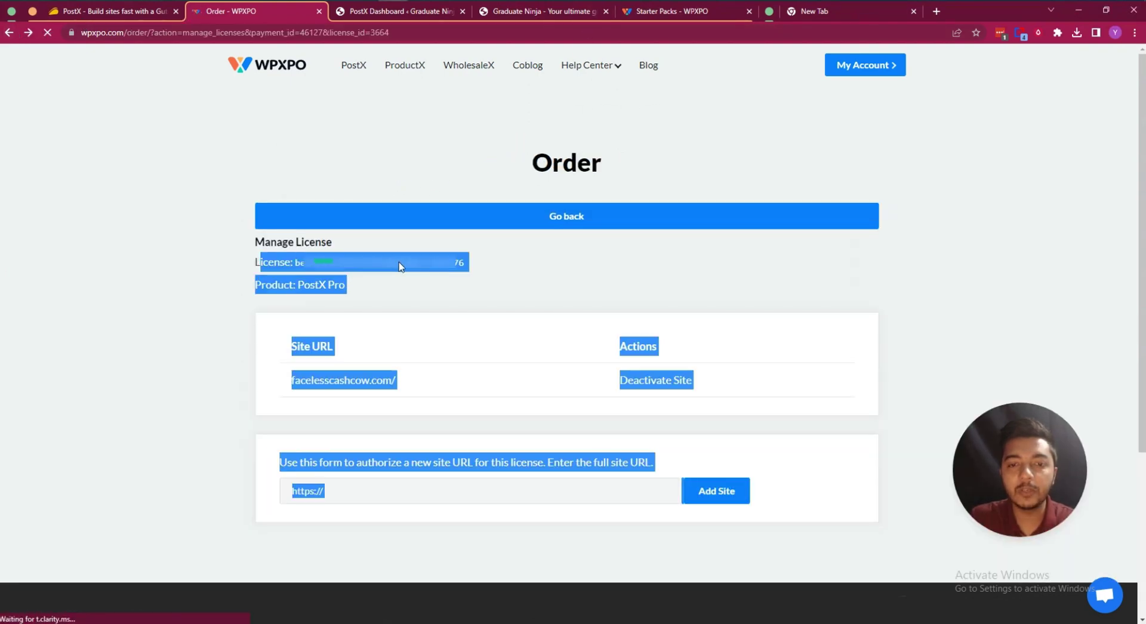
click(335, 137)
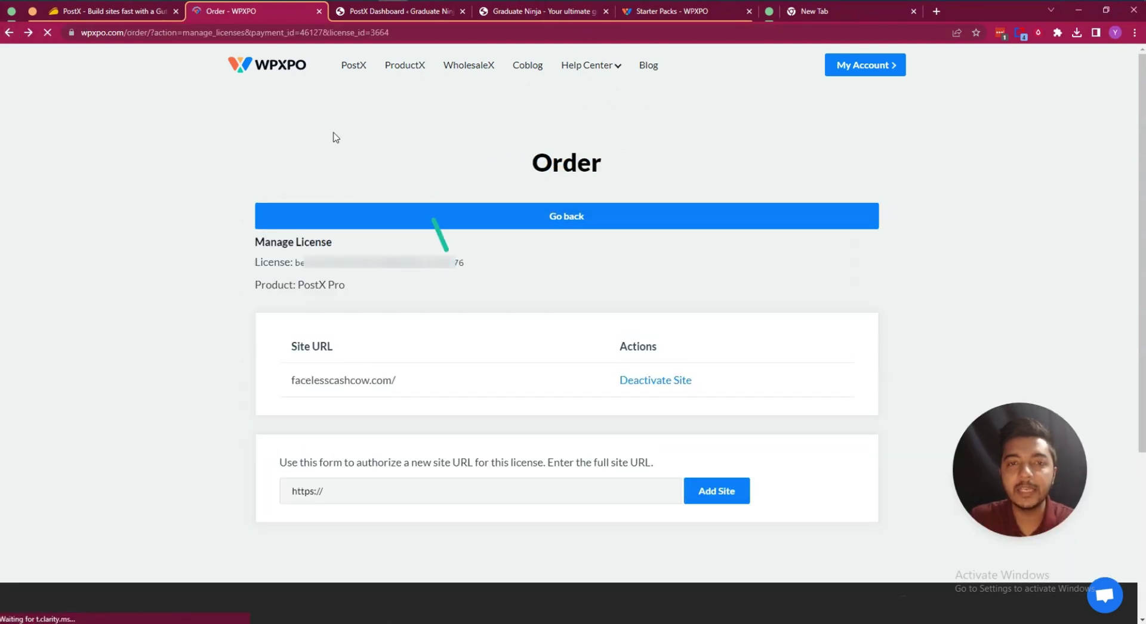
click(383, 13)
click(541, 203)
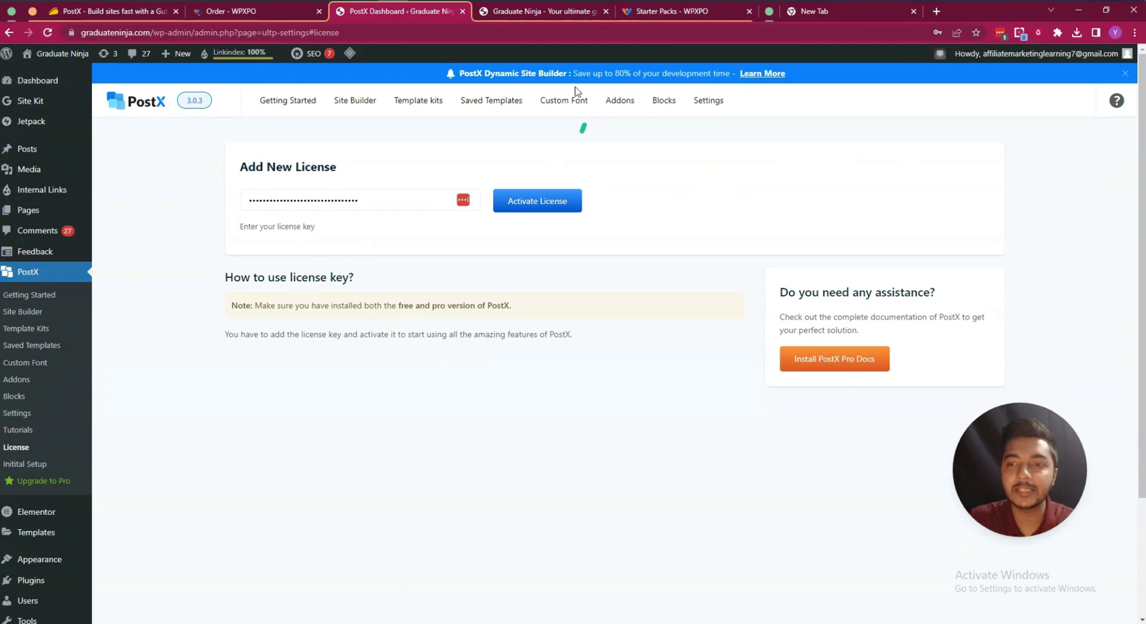
Step: Reload the WPXPO order page and verify graduateninja.com is listed under Site URL
click(274, 16)
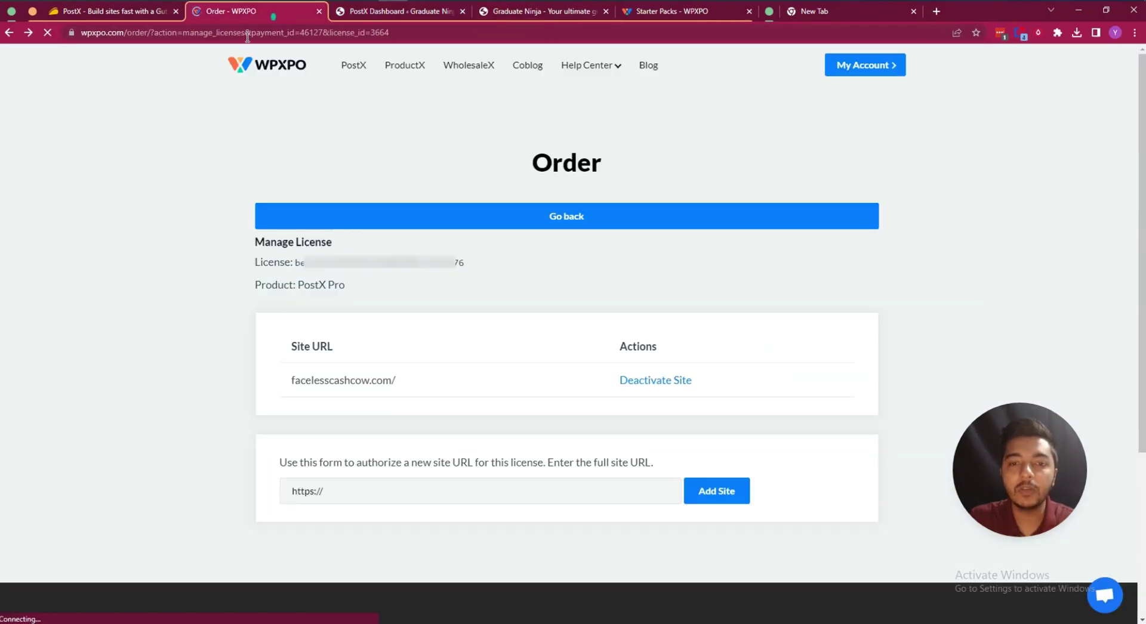
click(48, 33)
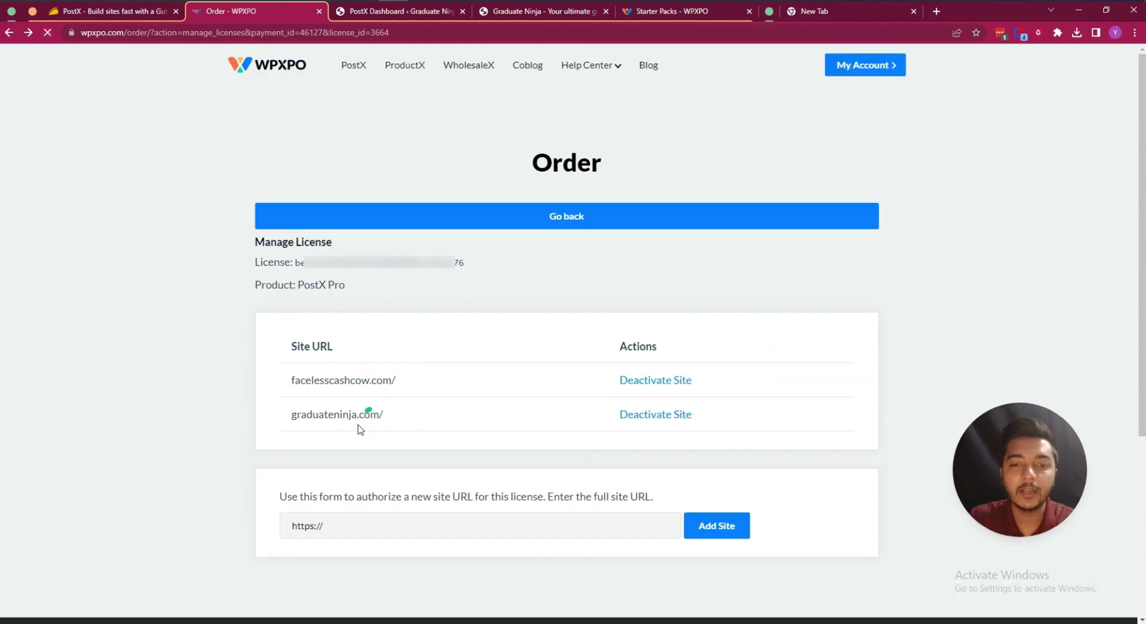
drag(305, 418, 370, 416)
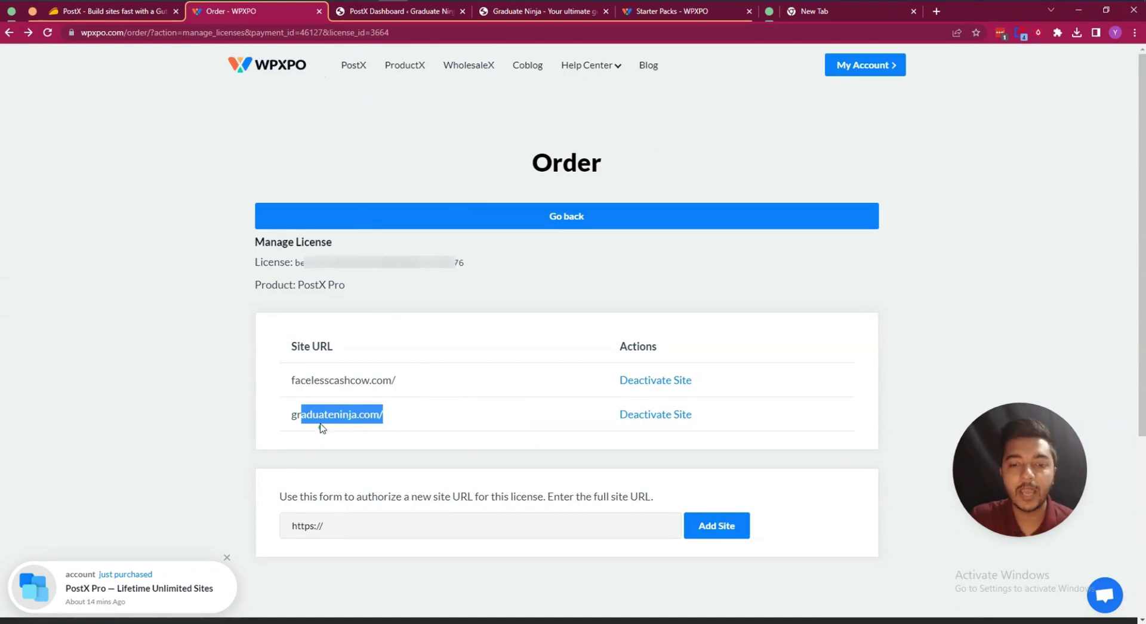
click(374, 16)
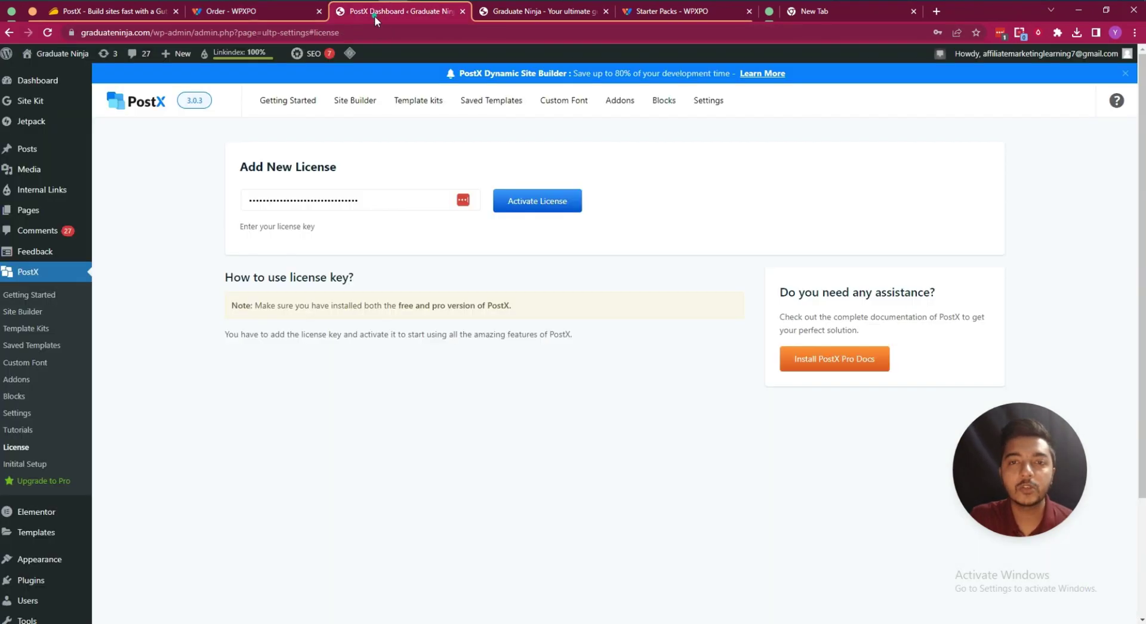
Step: Open PostX Site Builder and decline the browser's password save and update prompts
click(27, 312)
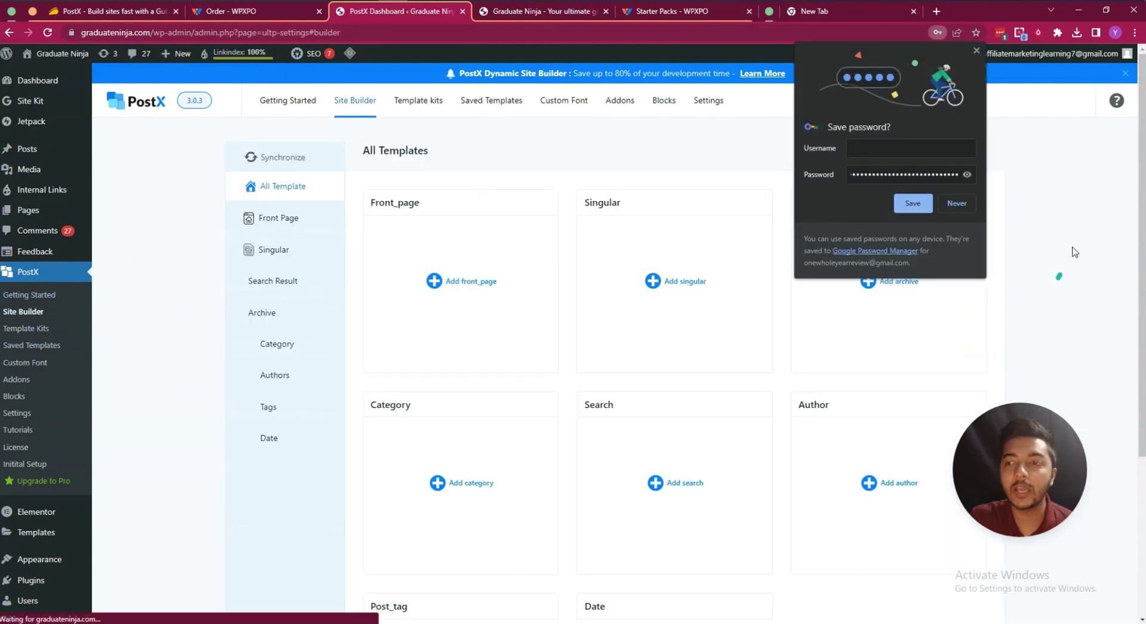
click(957, 204)
click(1045, 154)
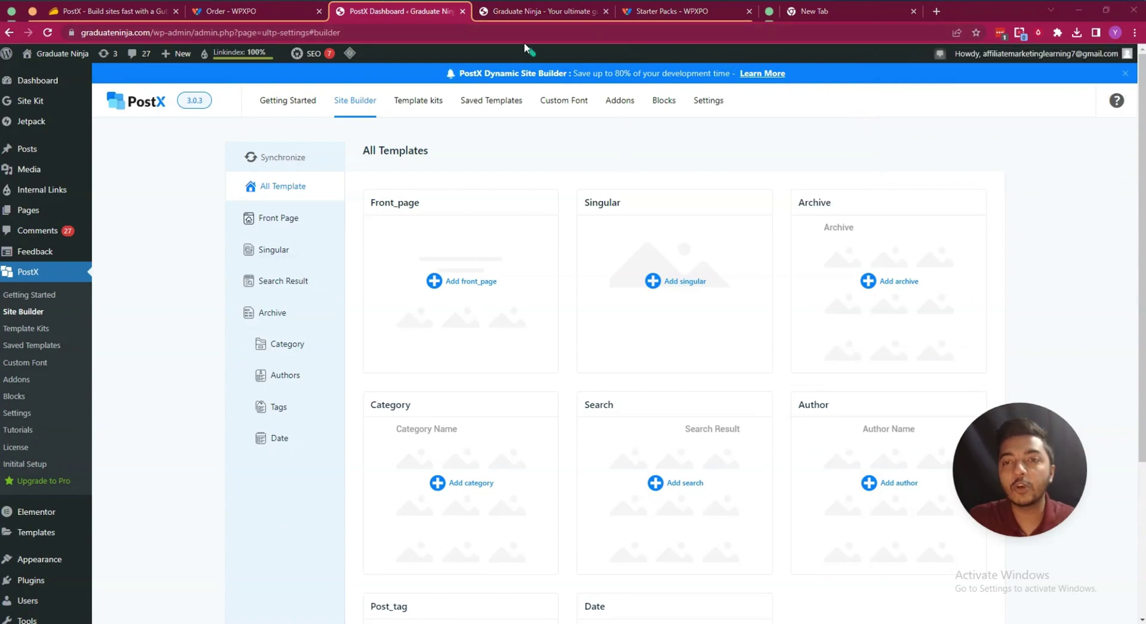
Step: Check and reload the live Graduate Ninja homepage, then return to the Site Builder templates
click(503, 13)
scroll(555, 418, down, 10)
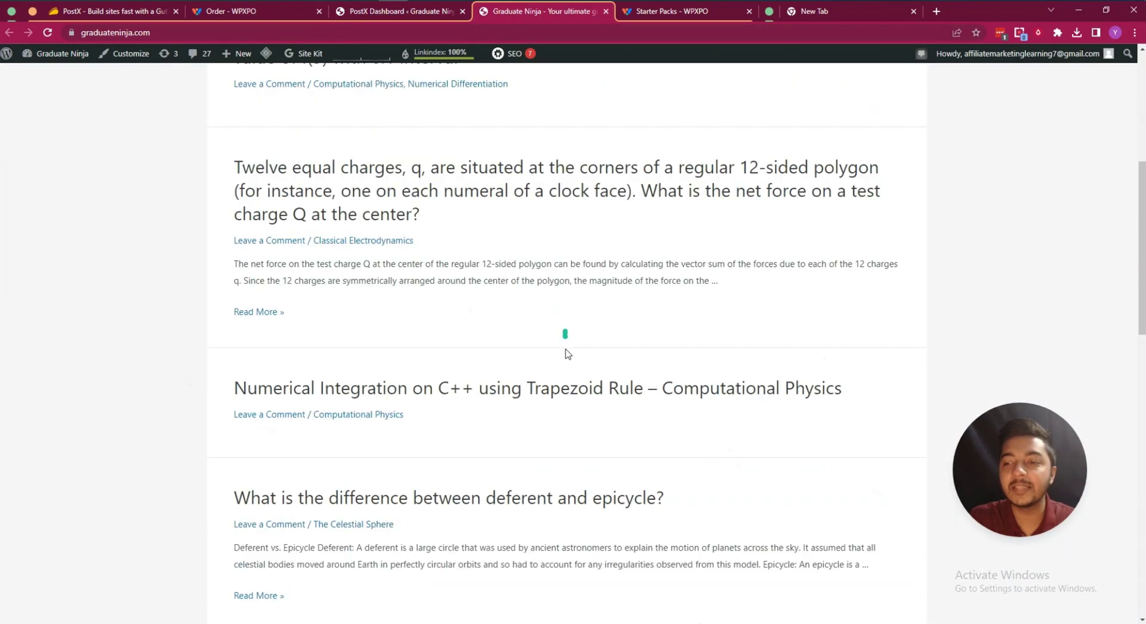
scroll(547, 451, up, 9)
click(47, 32)
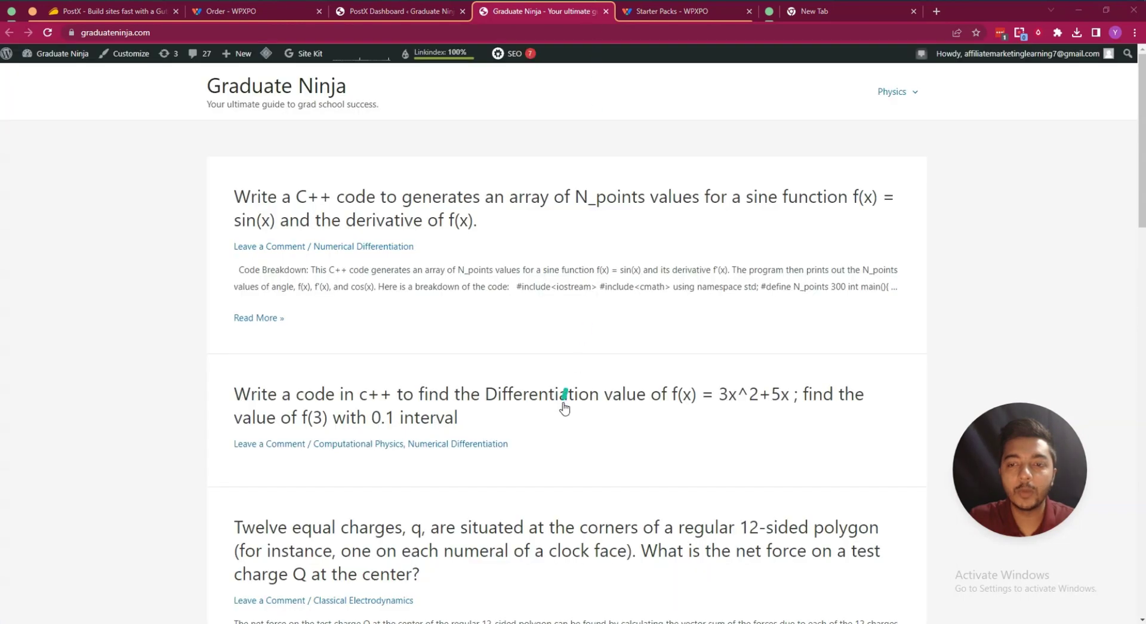
scroll(565, 412, down, 6)
scroll(566, 414, down, 4)
scroll(565, 414, up, 10)
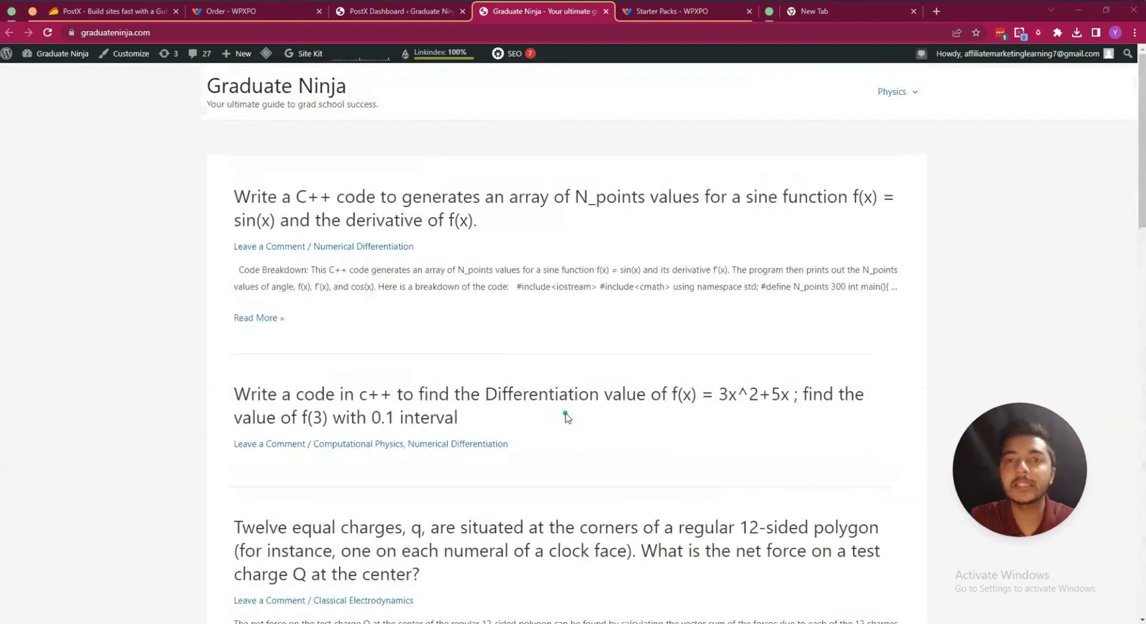
click(376, 13)
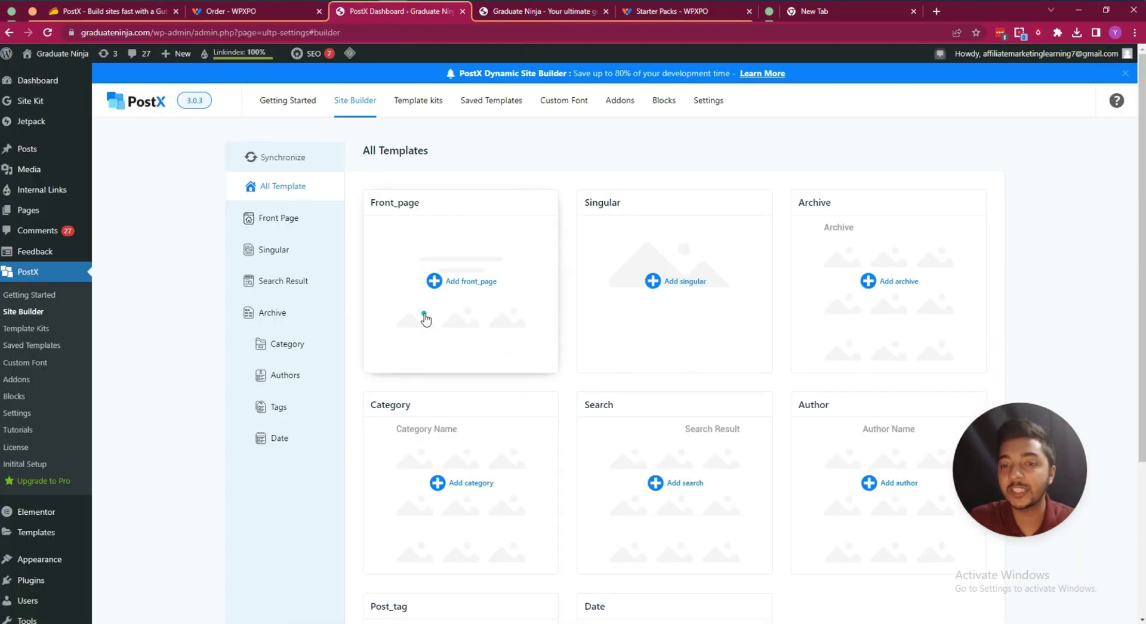
Step: Import the Tech News layout from the Front_page template choices
click(449, 283)
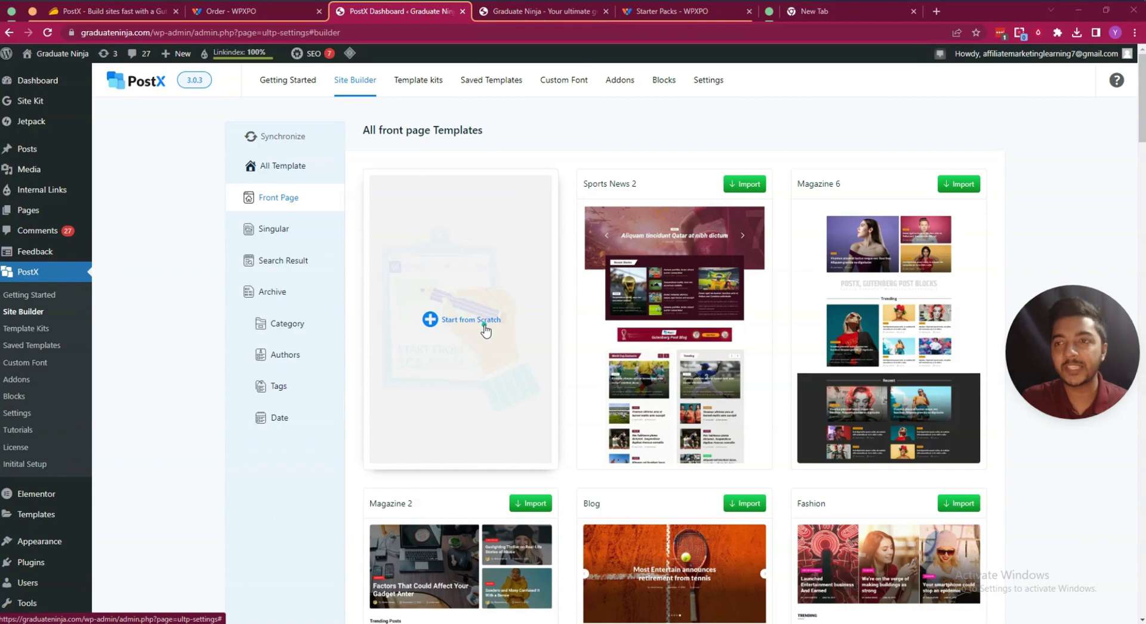
scroll(755, 383, down, 13)
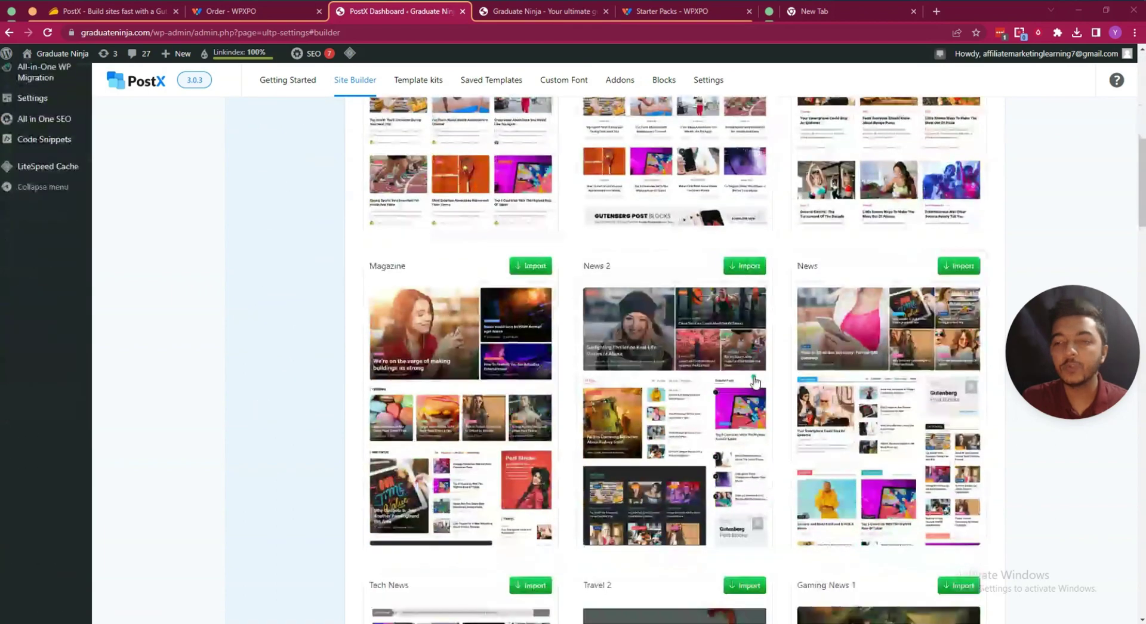
scroll(754, 382, down, 4)
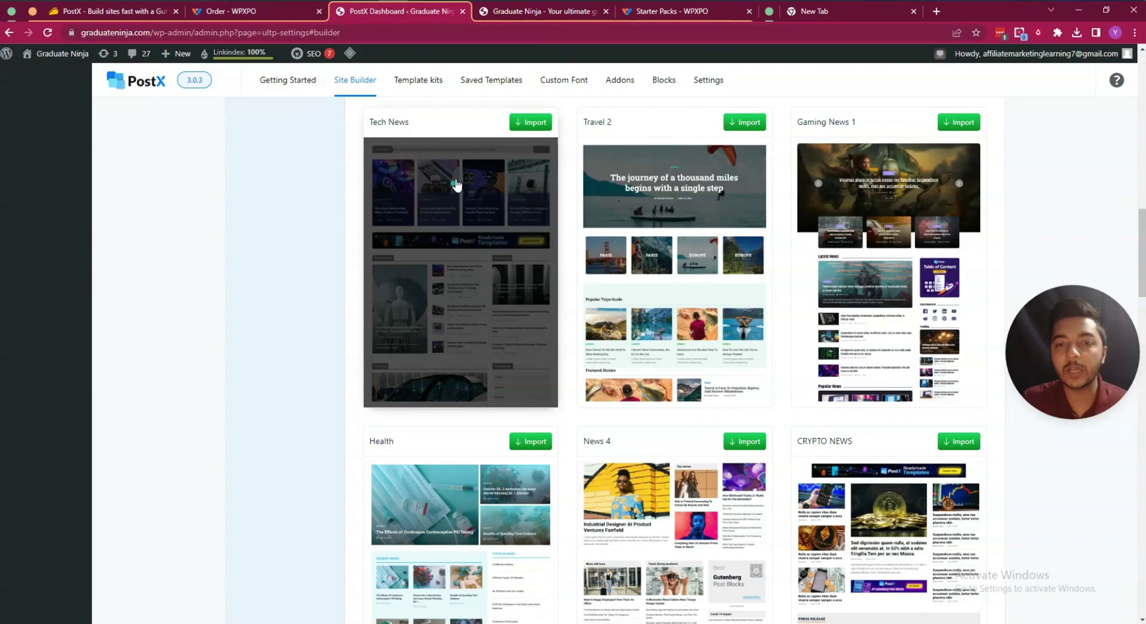
click(536, 124)
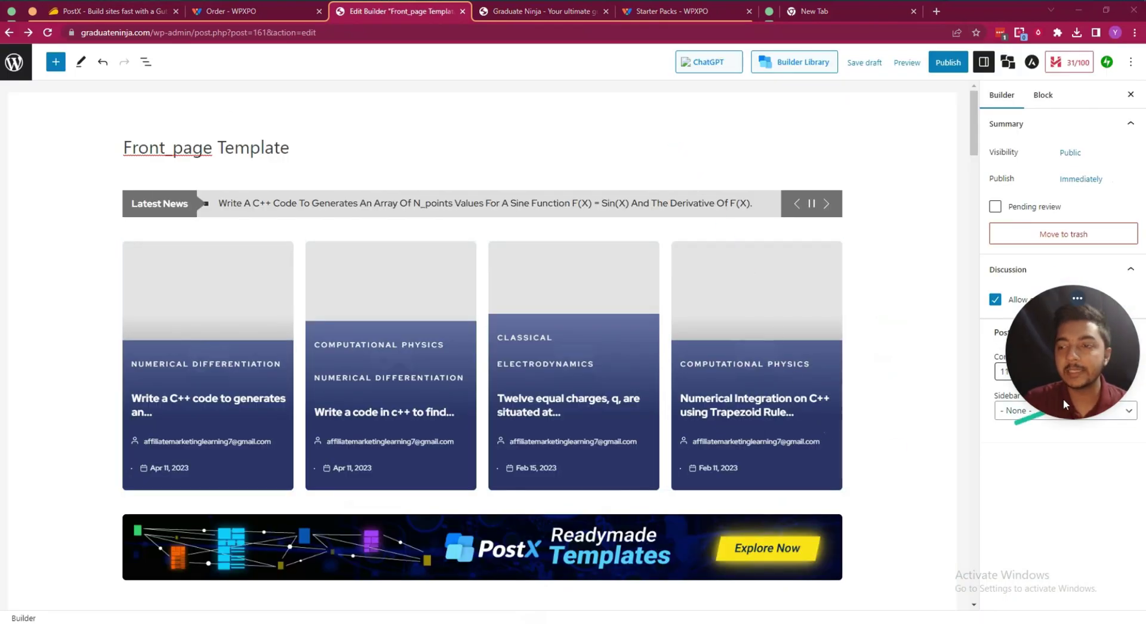
Step: Scroll the imported Tech News layout down to Trending and Categories and back up
drag(1054, 375, 1064, 560)
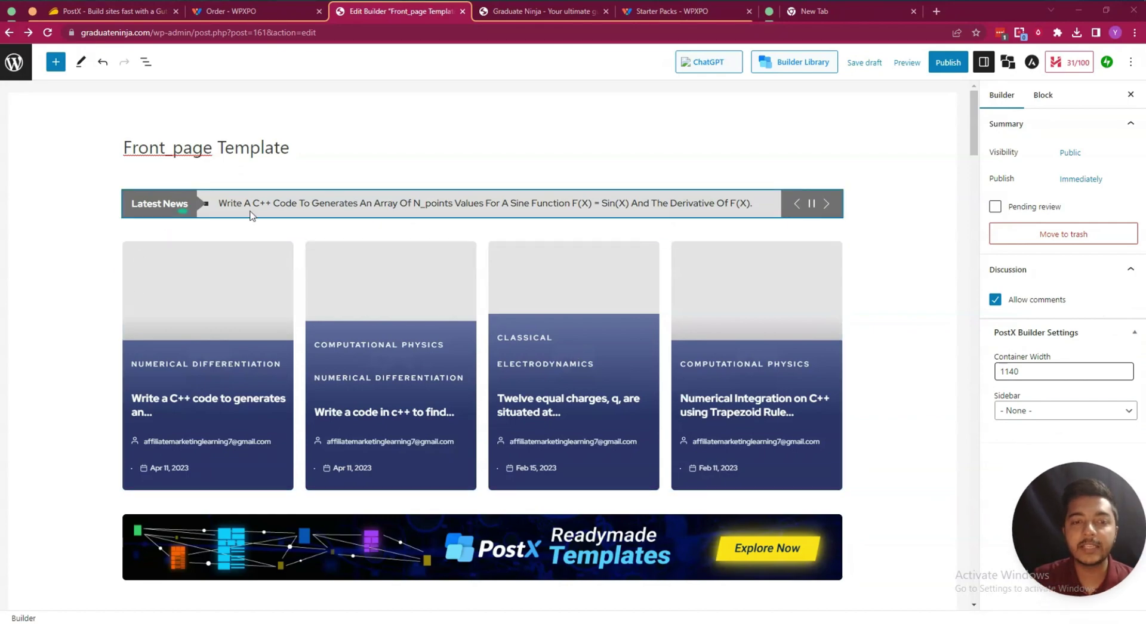
scroll(259, 309, down, 15)
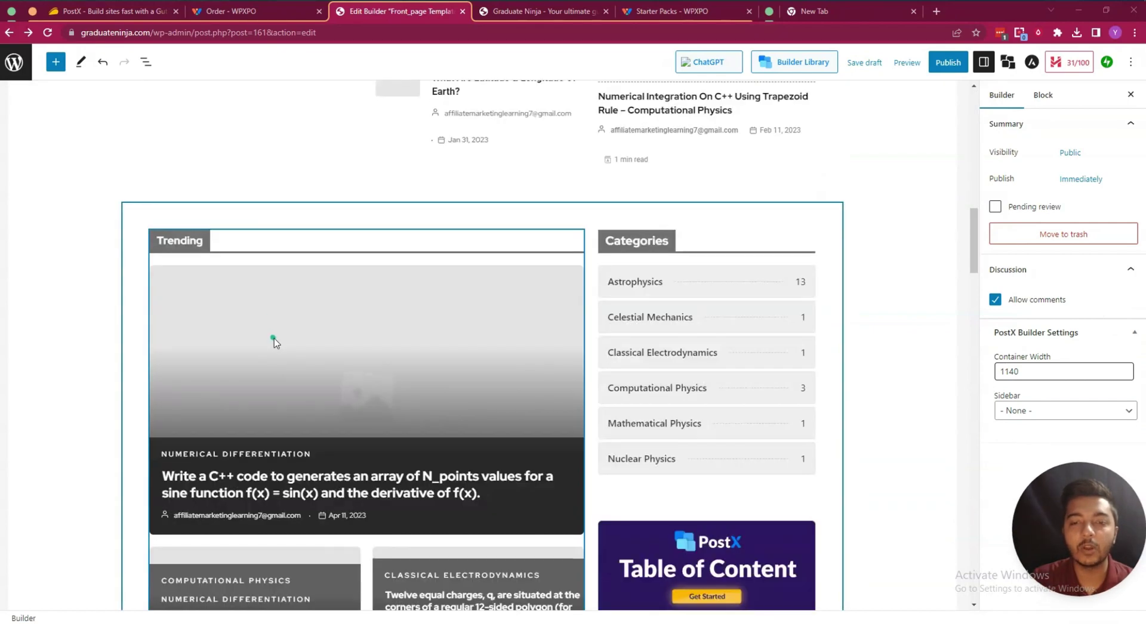
scroll(274, 339, up, 20)
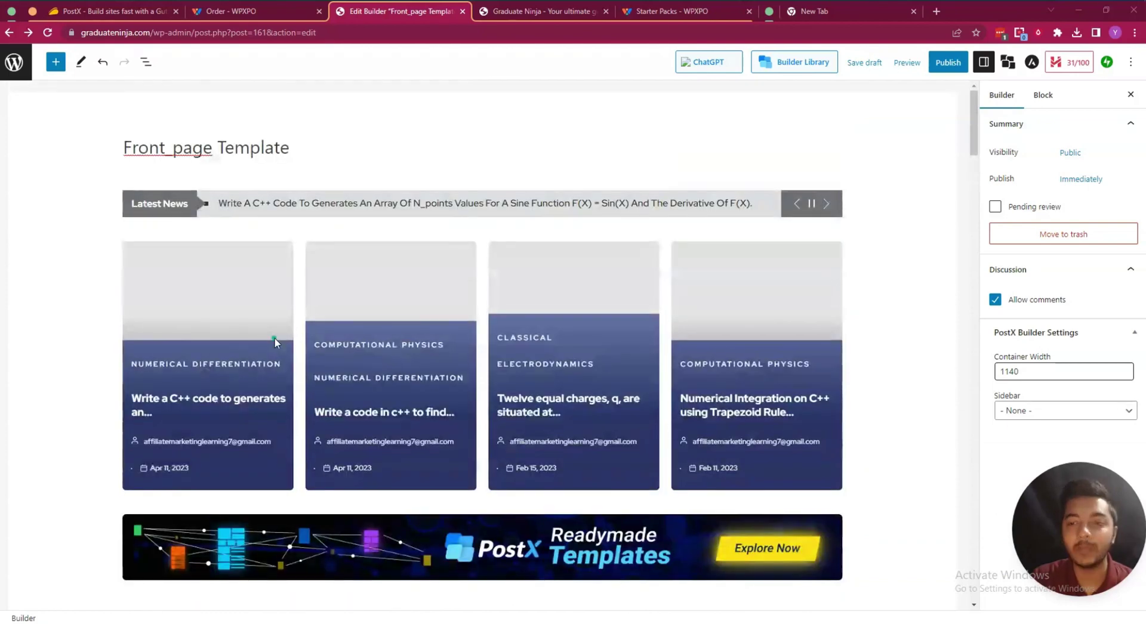
Step: Glance at the Graduate Ninja homepage and WPXPO license order tabs, then return to the editor
click(538, 15)
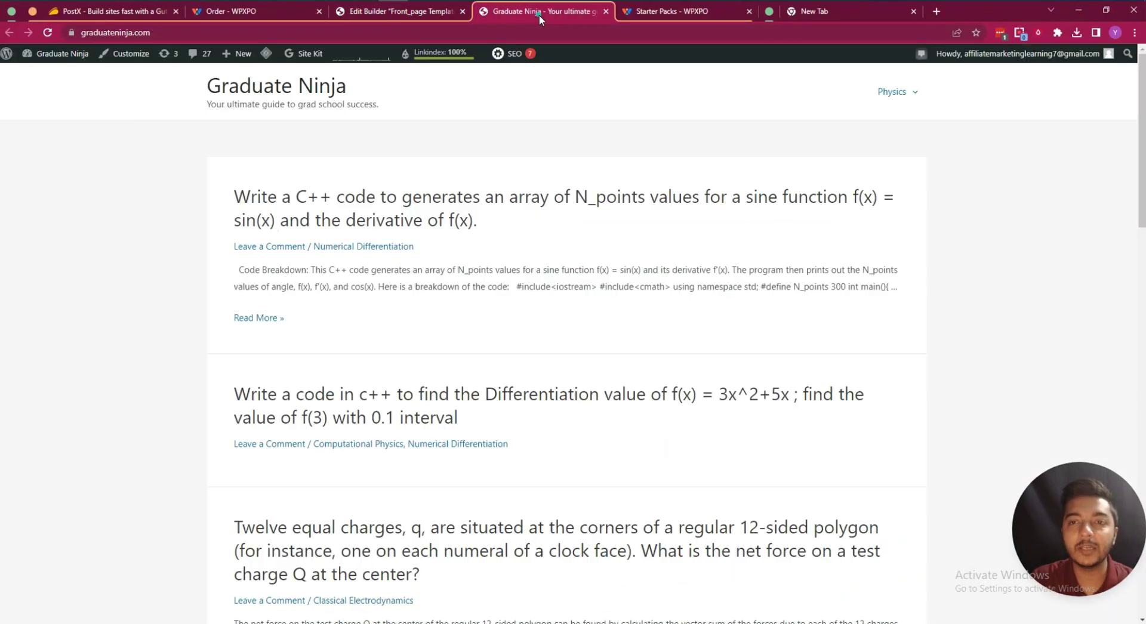
click(241, 19)
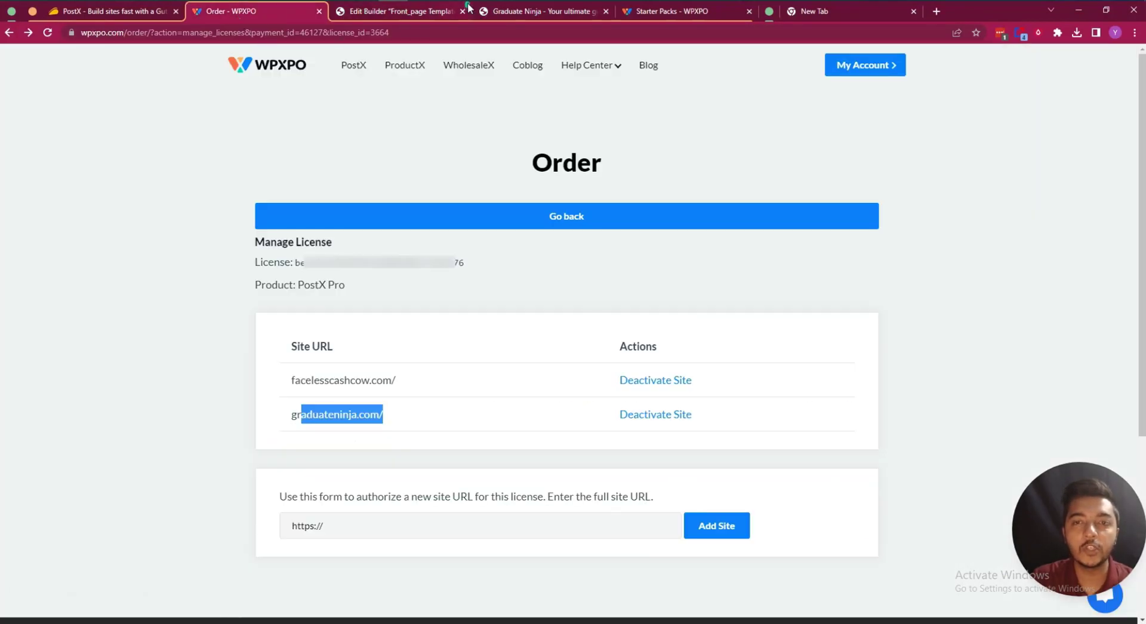
click(417, 11)
Step: Browse the WPXPO Starter Packs gallery down to Magazine 5, Sports News 3 and NFT News 1
click(685, 15)
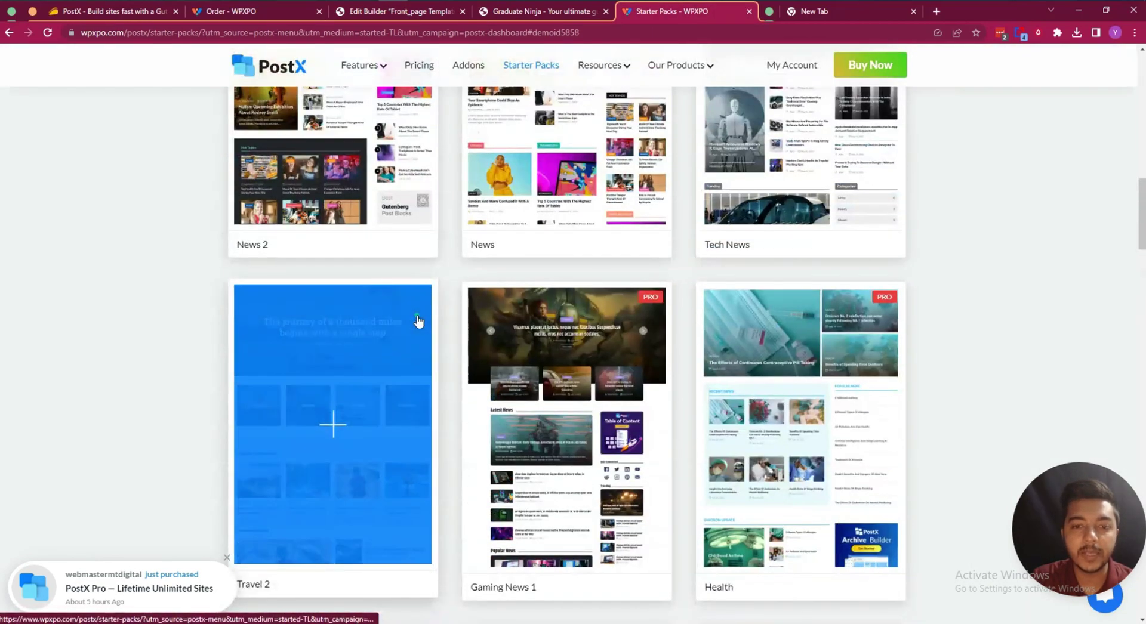
scroll(448, 313, up, 7)
scroll(469, 306, up, 4)
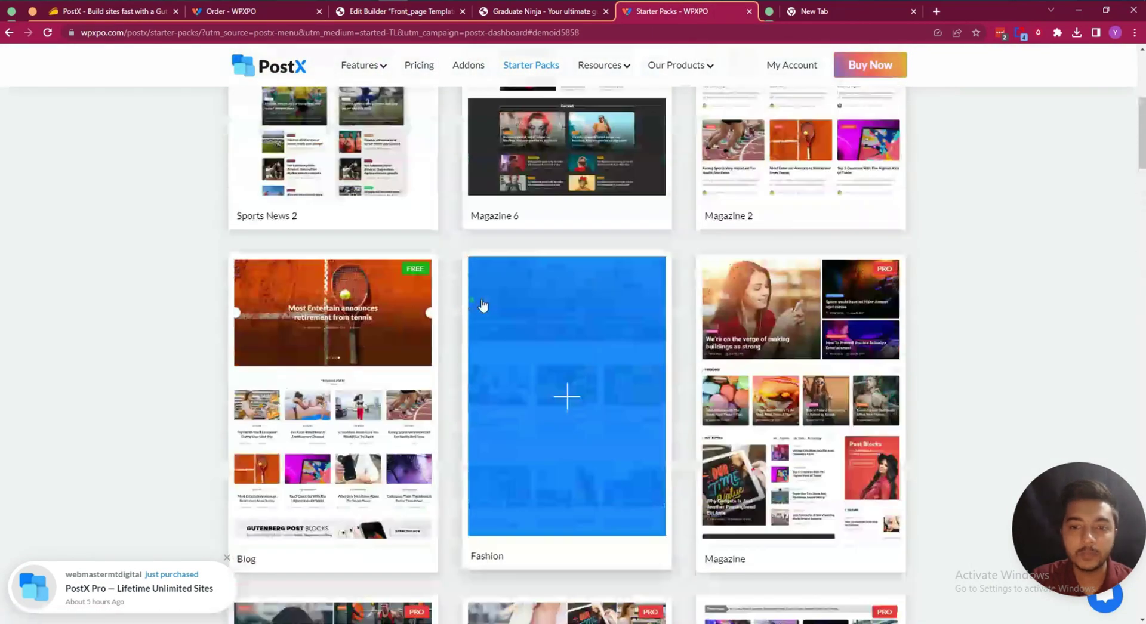
scroll(583, 520, up, 6)
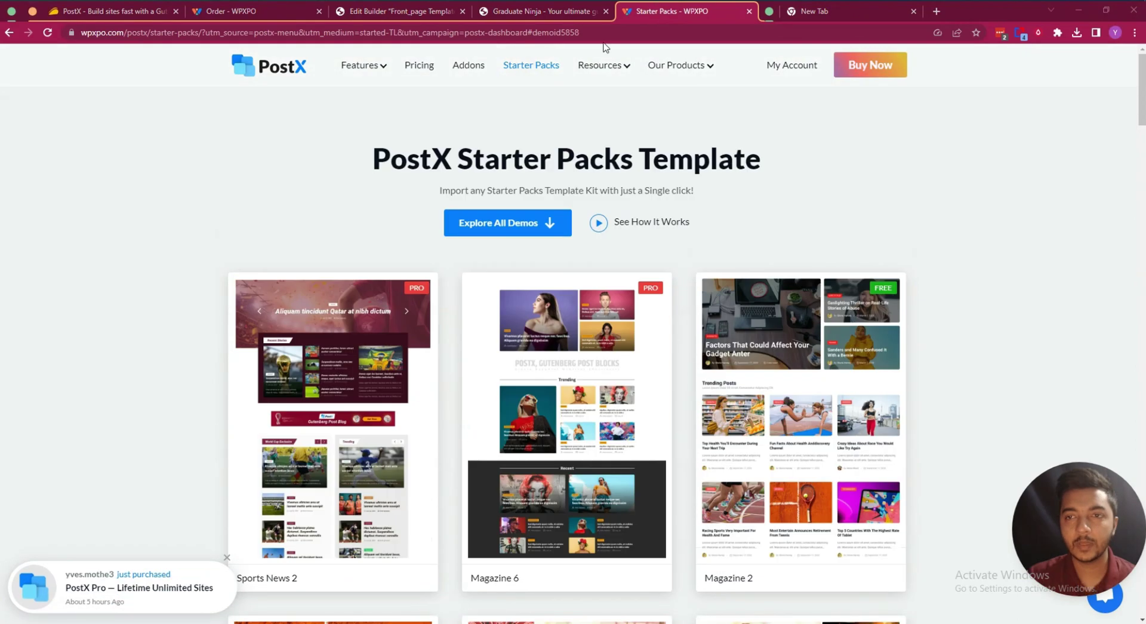
scroll(601, 461, down, 11)
scroll(600, 445, down, 20)
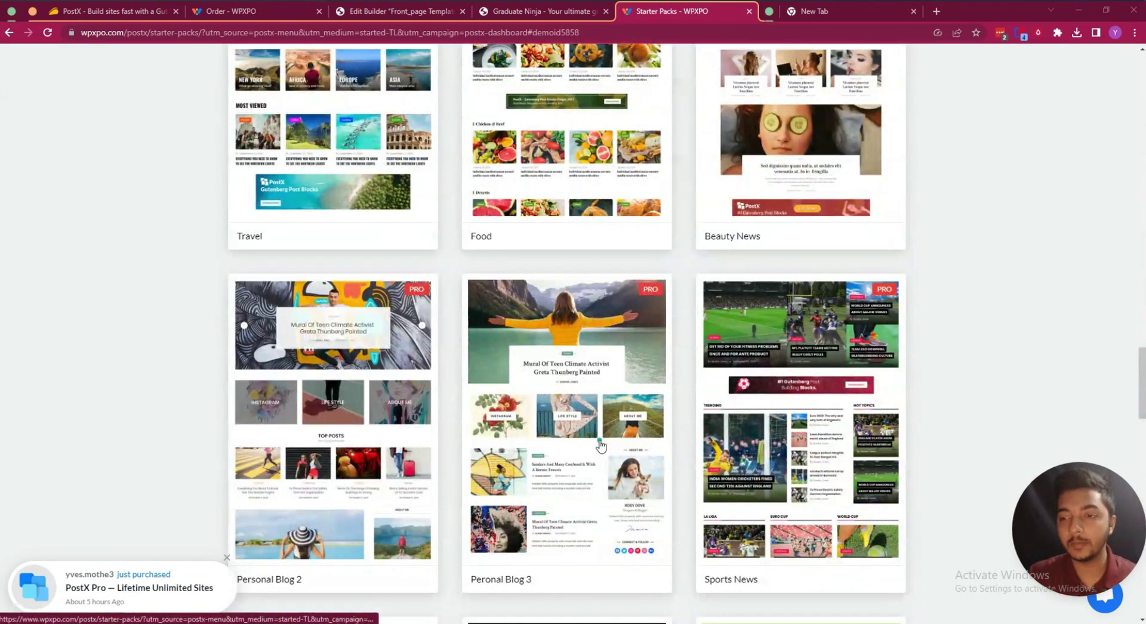
scroll(601, 444, down, 10)
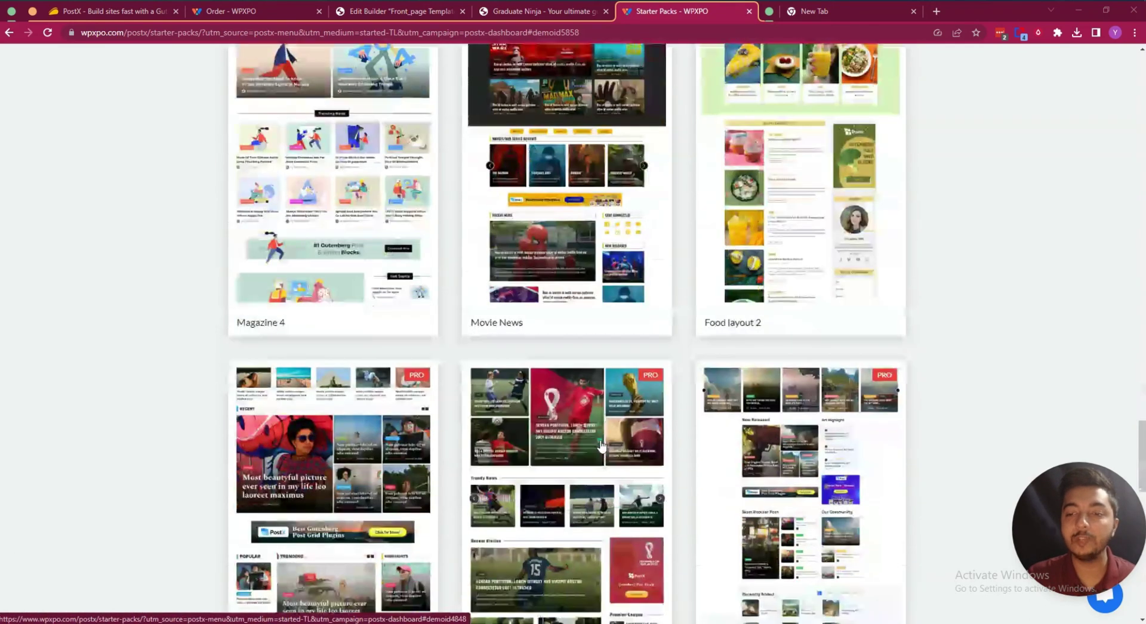
scroll(601, 444, down, 6)
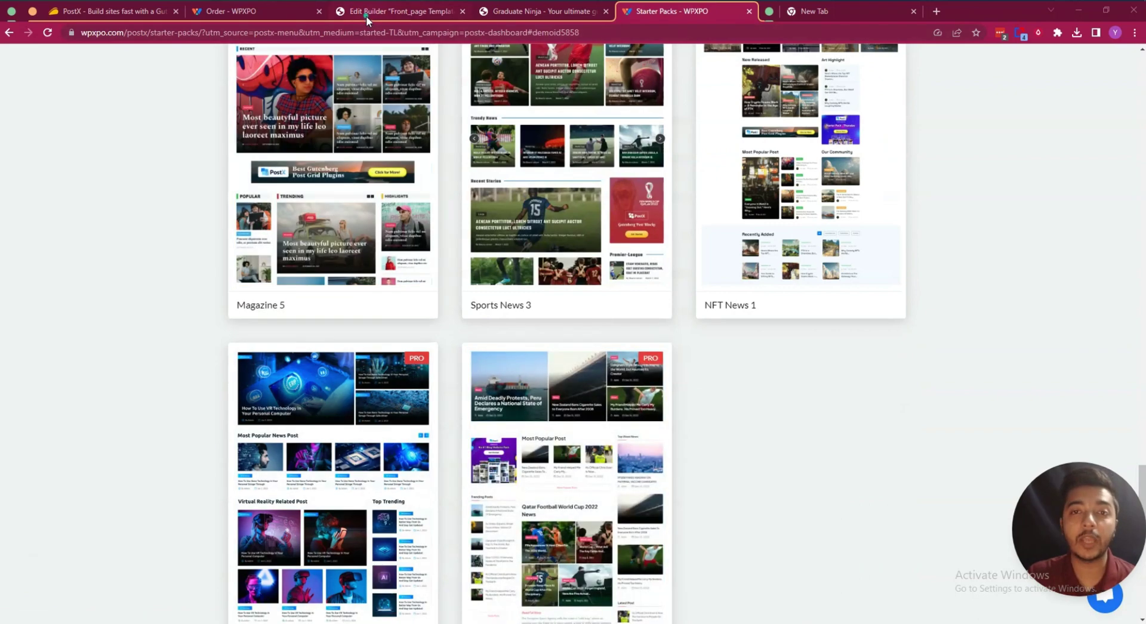
click(376, 12)
scroll(458, 345, down, 11)
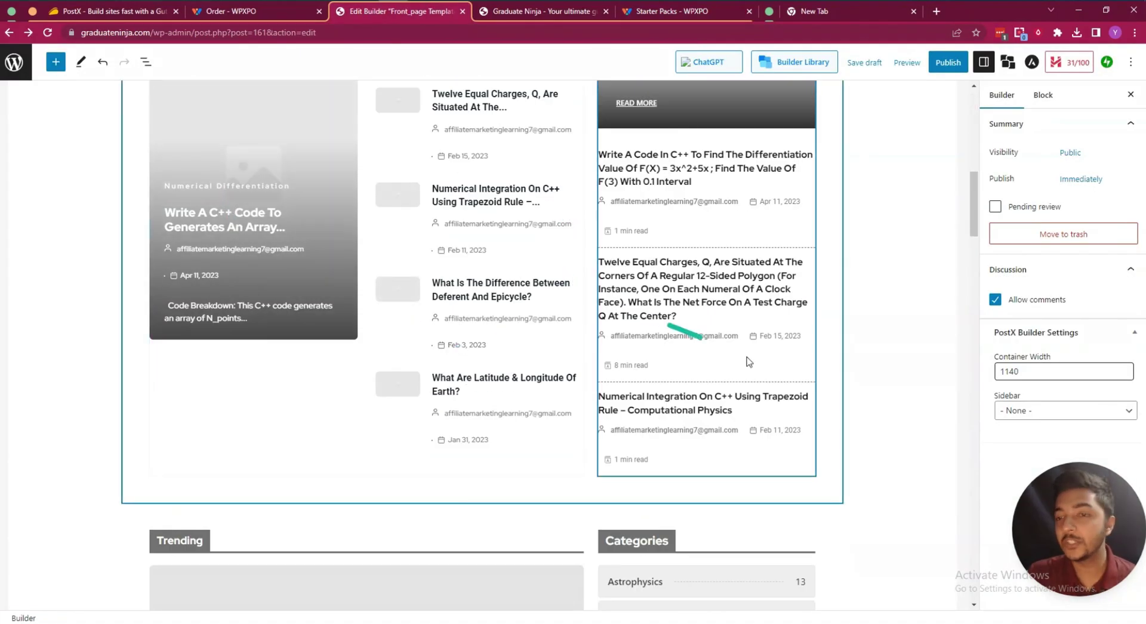
scroll(698, 352, up, 4)
scroll(610, 322, up, 7)
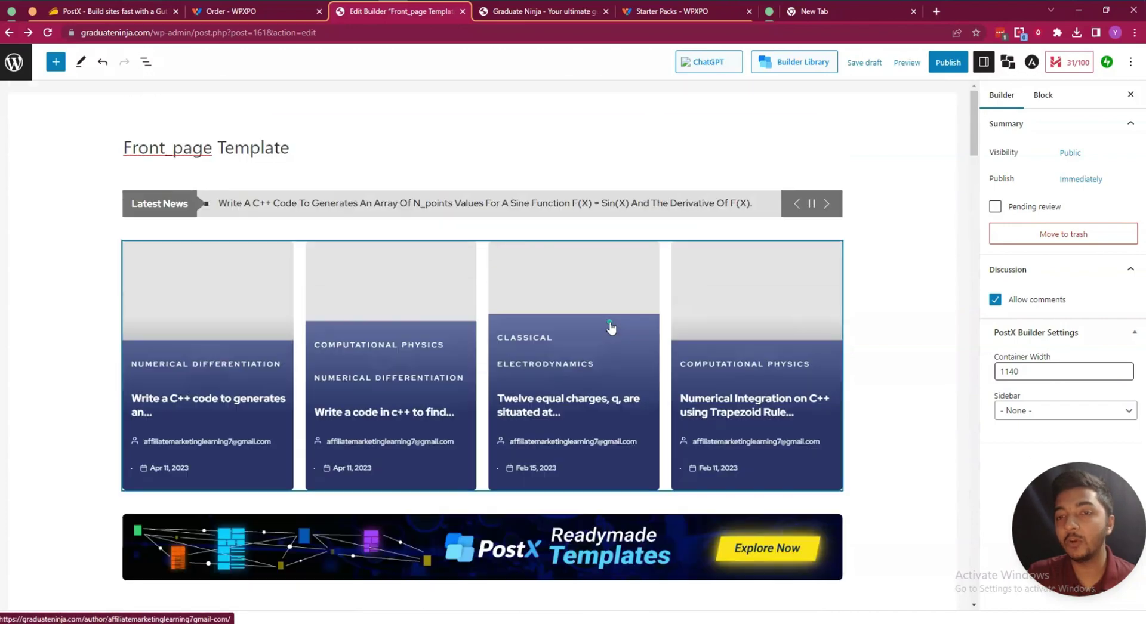
scroll(610, 321, down, 6)
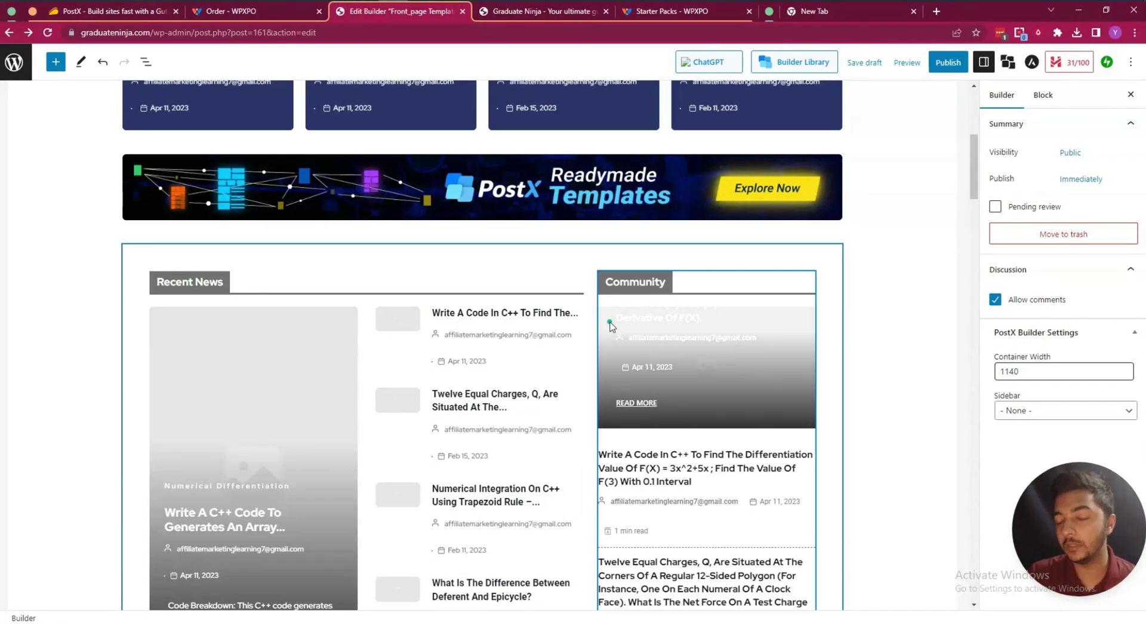
scroll(610, 326, down, 6)
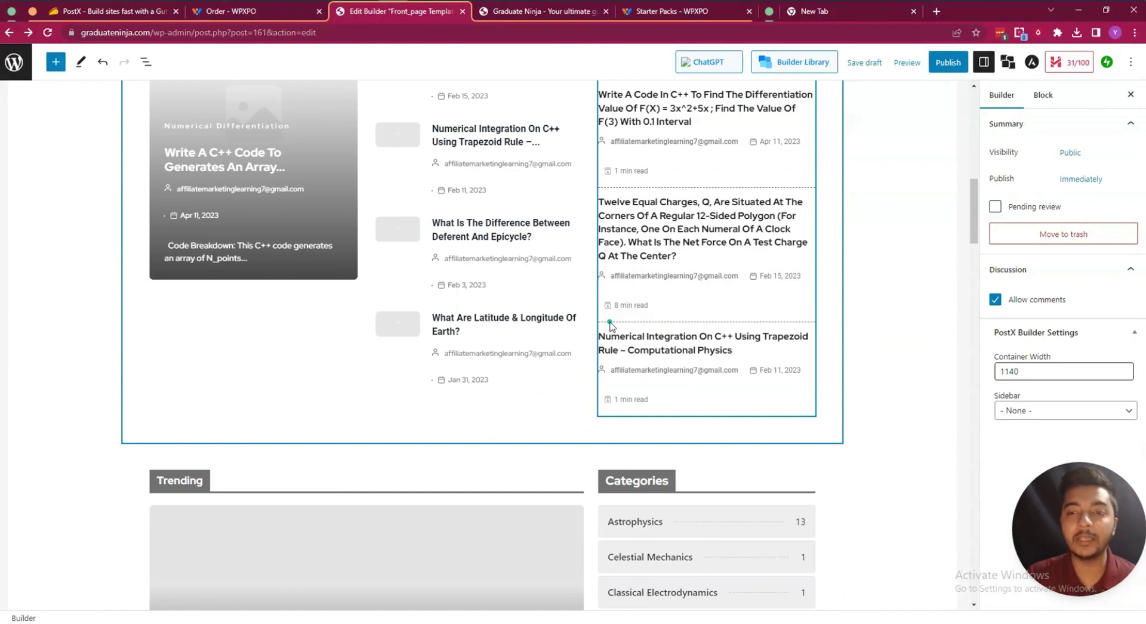
scroll(610, 325, down, 20)
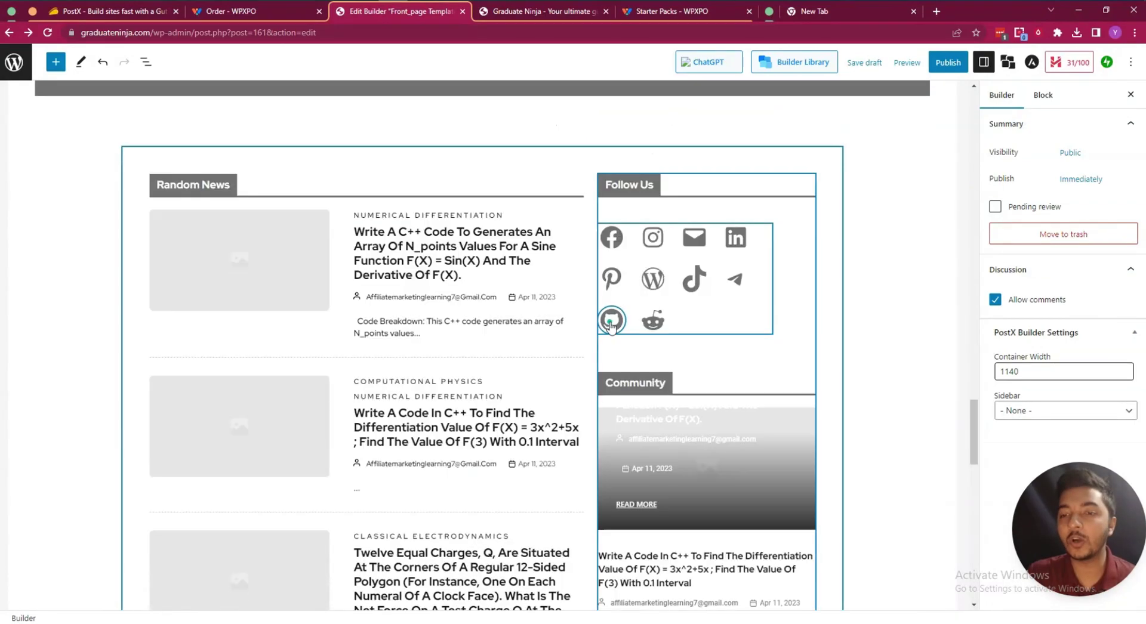
scroll(611, 324, up, 20)
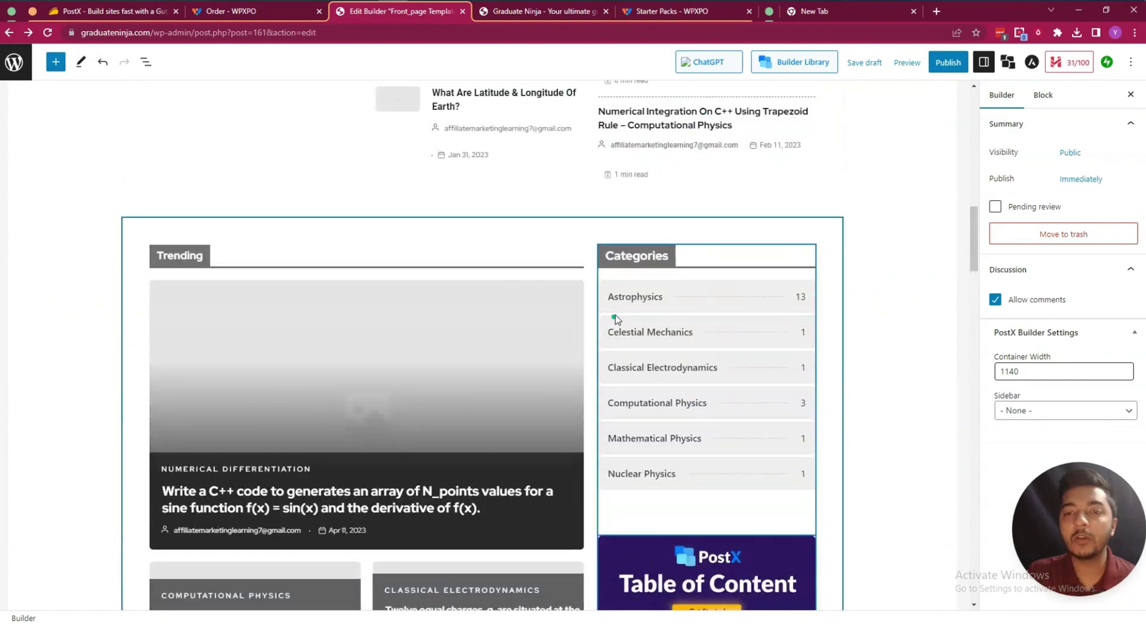
scroll(614, 317, up, 11)
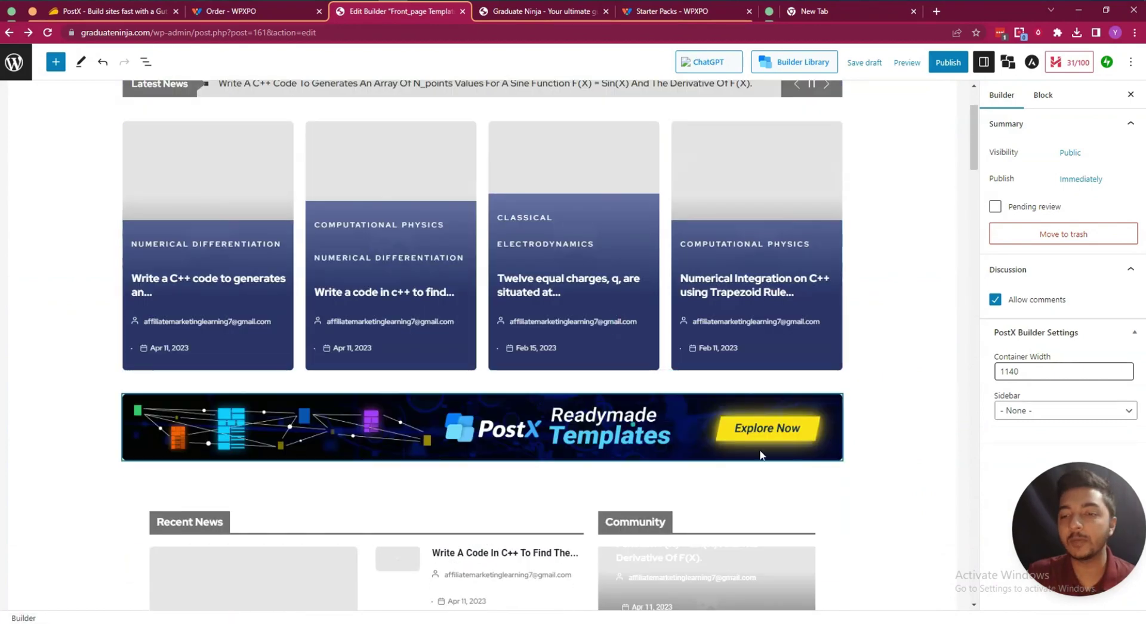
click(535, 423)
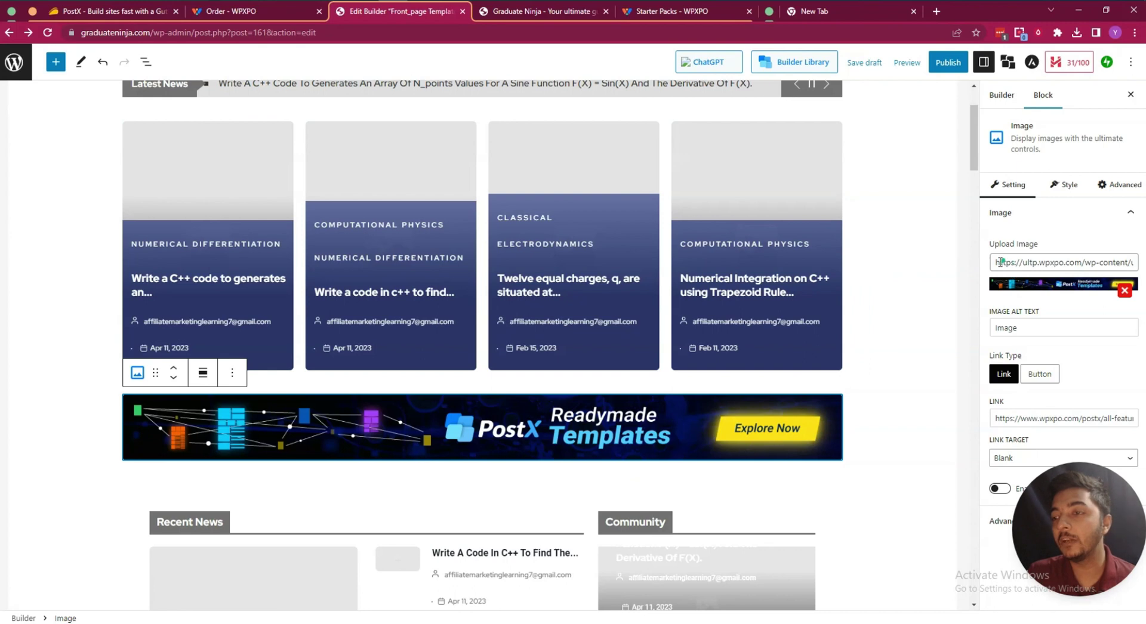
drag(998, 262, 1136, 267)
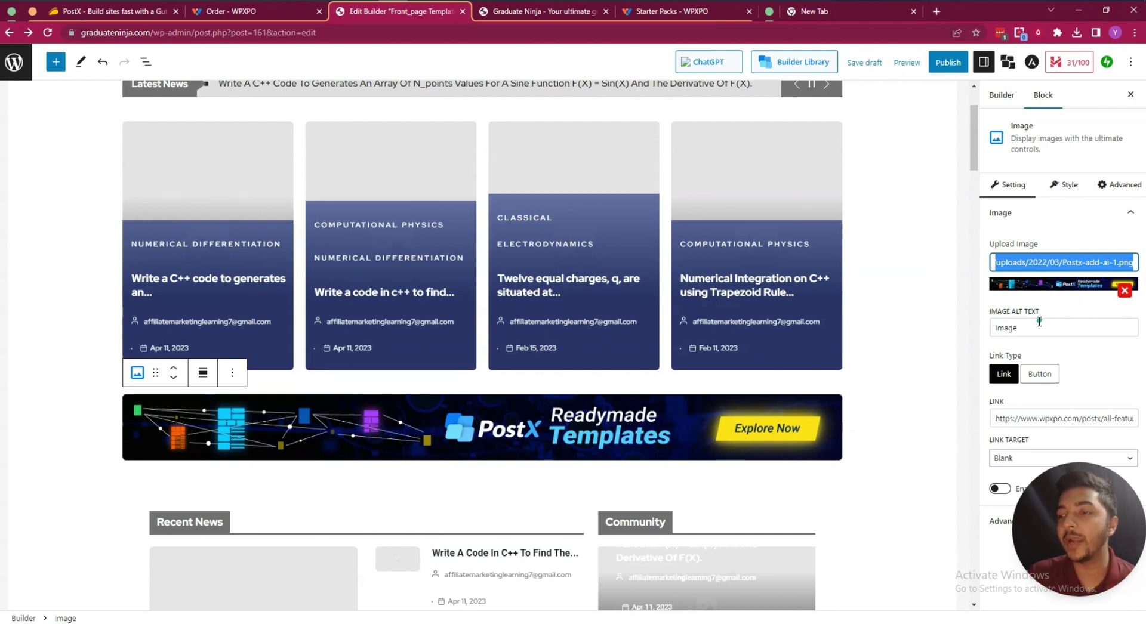
drag(1032, 326, 994, 325)
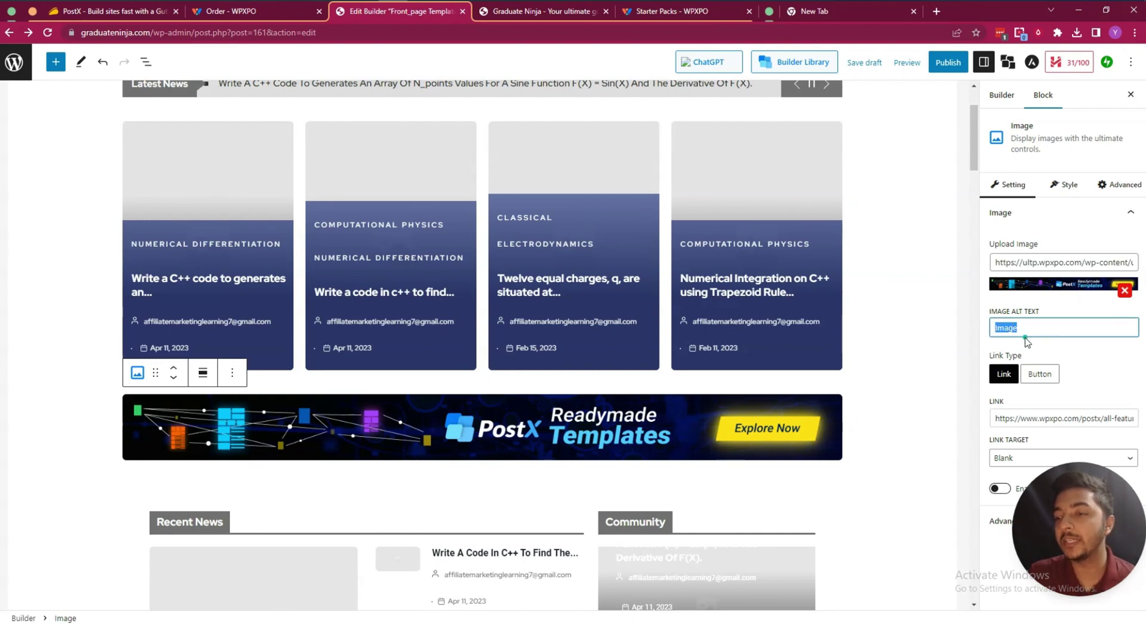
click(1030, 376)
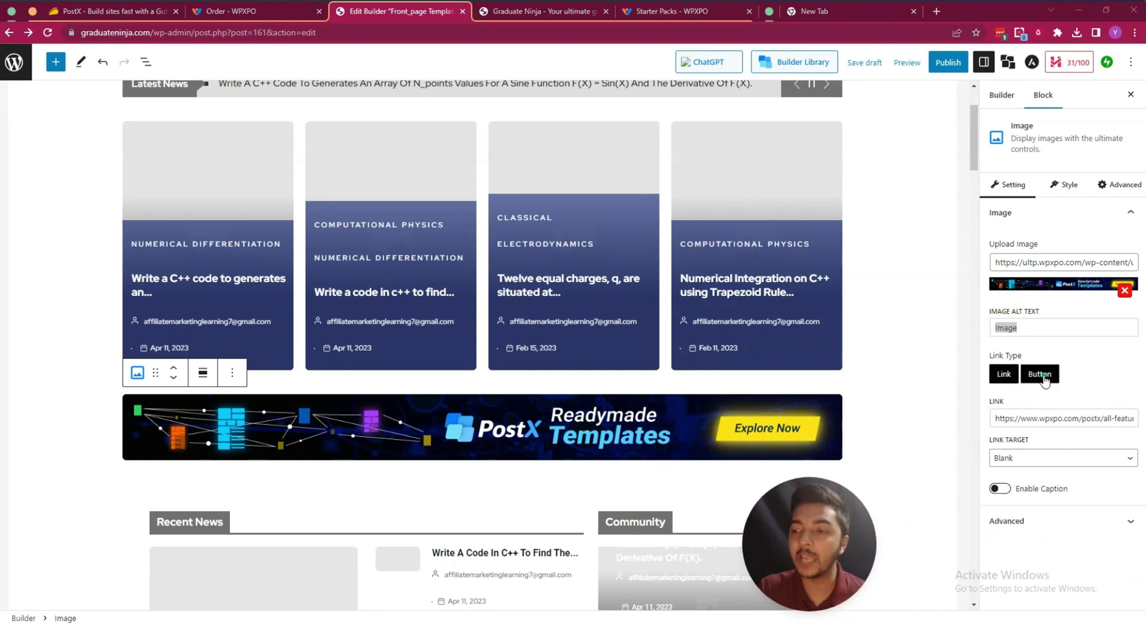
click(1050, 376)
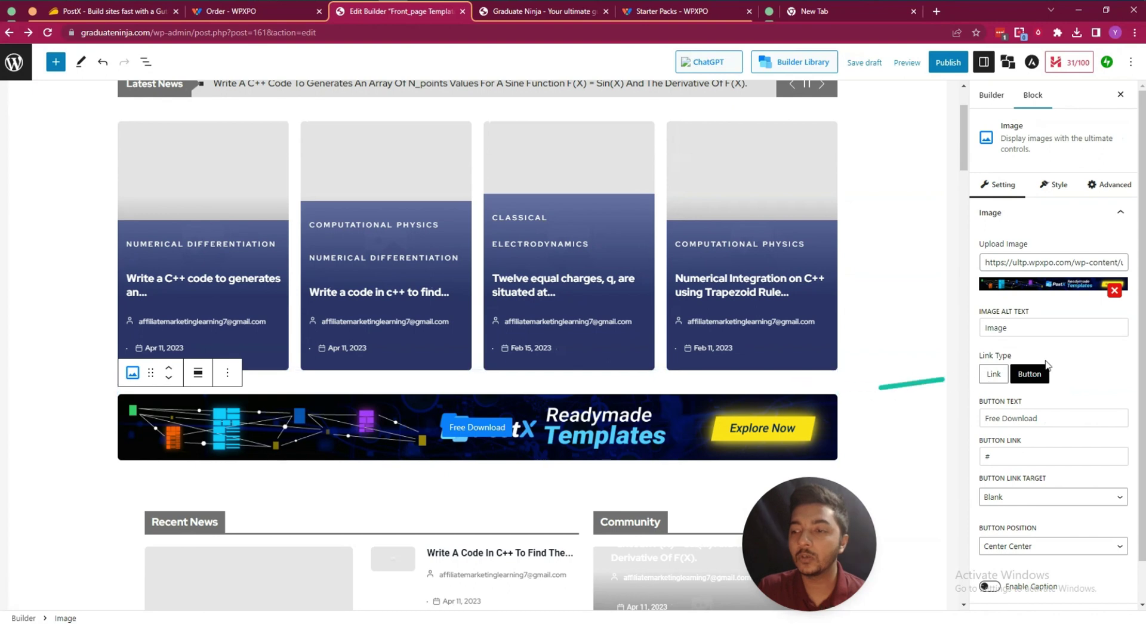
click(994, 373)
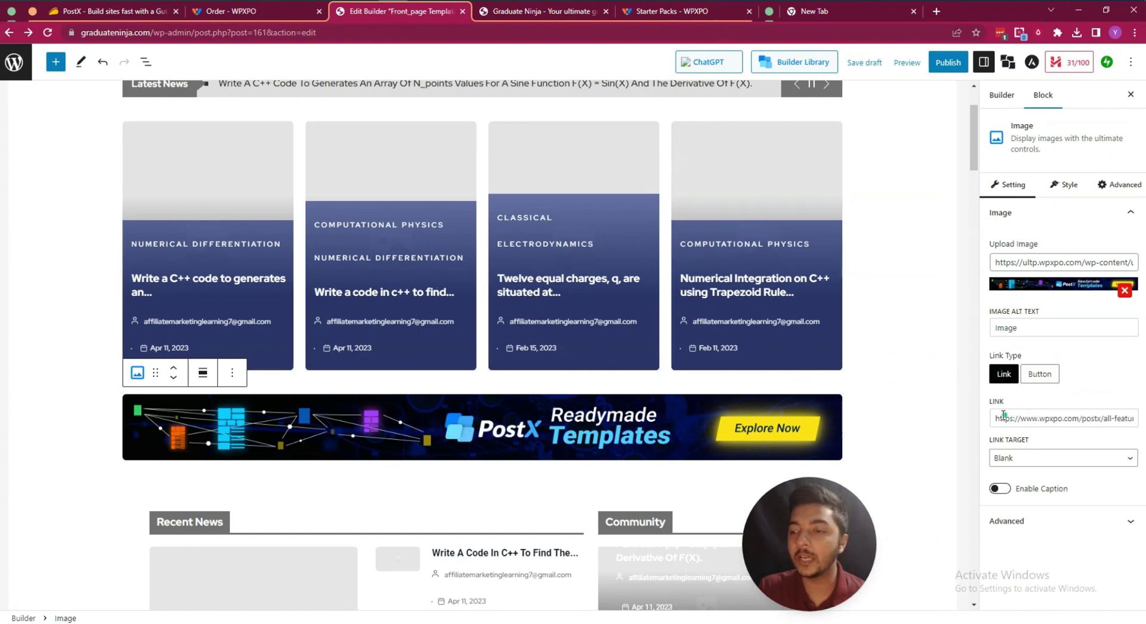
drag(1003, 418, 1081, 419)
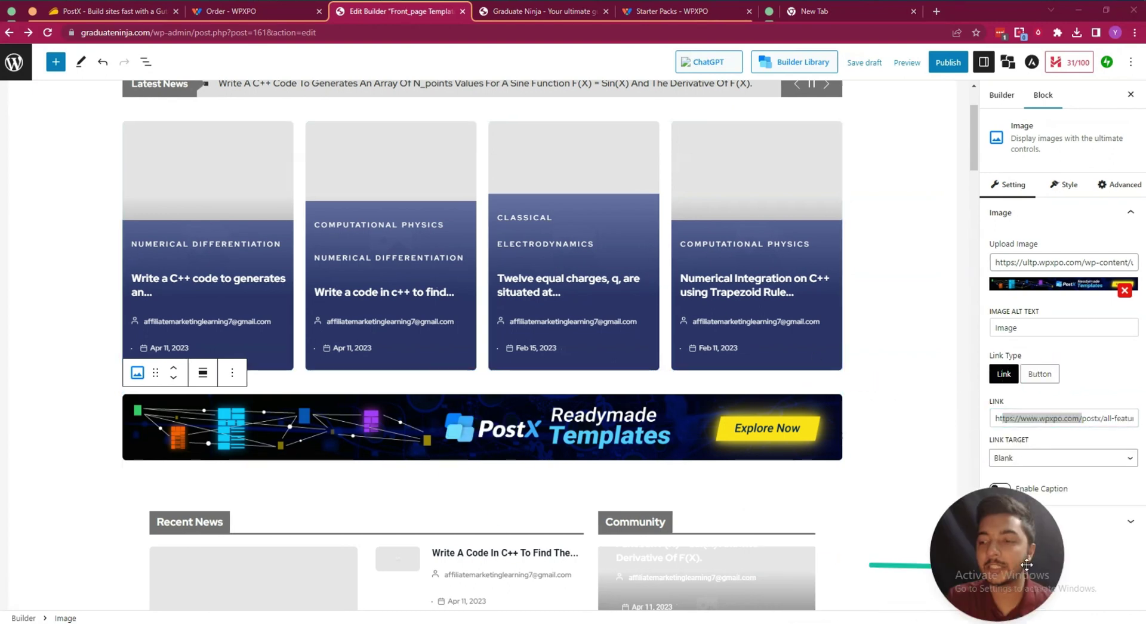
click(915, 340)
scroll(403, 235, up, 2)
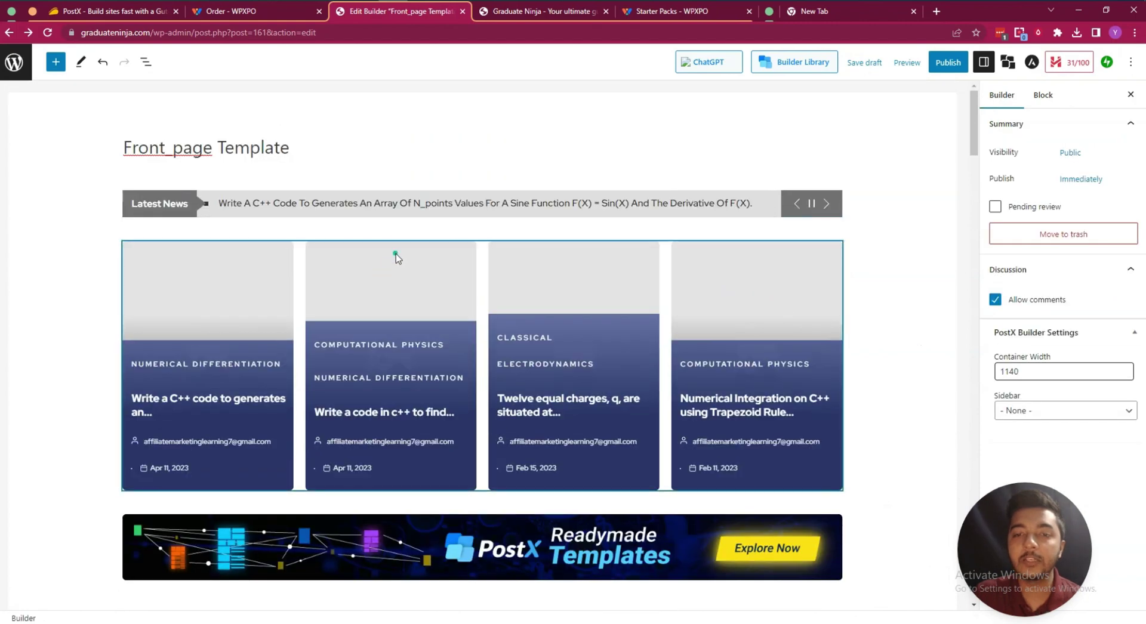
Step: Select the four-column Post Grid #2 under Latest News and open its Blocks Preview
click(395, 253)
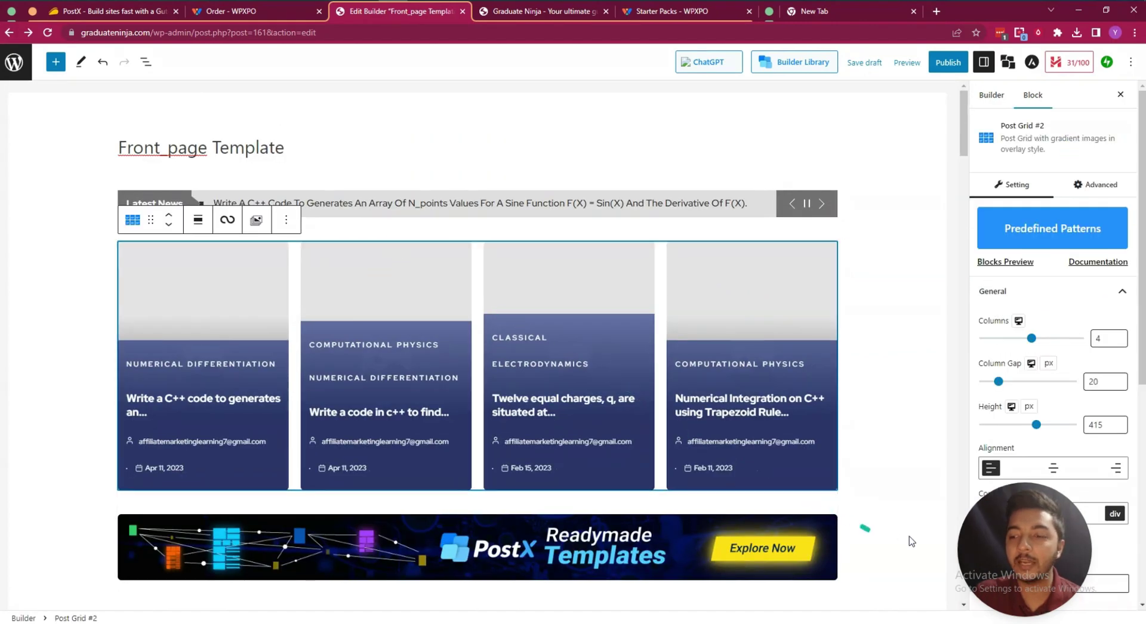
drag(1033, 562, 77, 476)
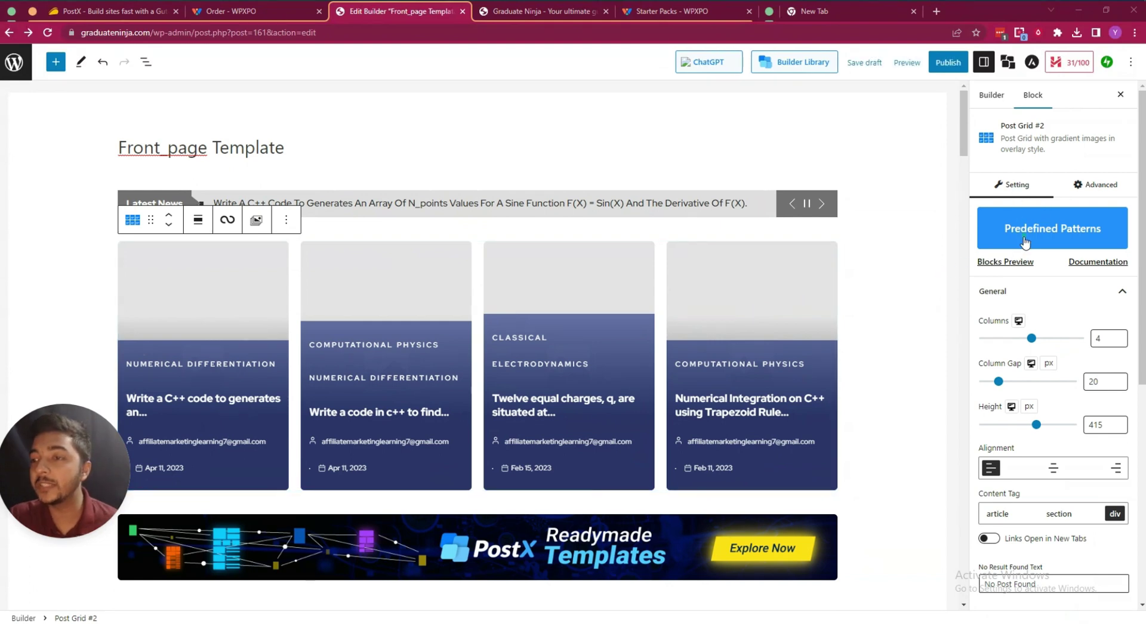
click(997, 267)
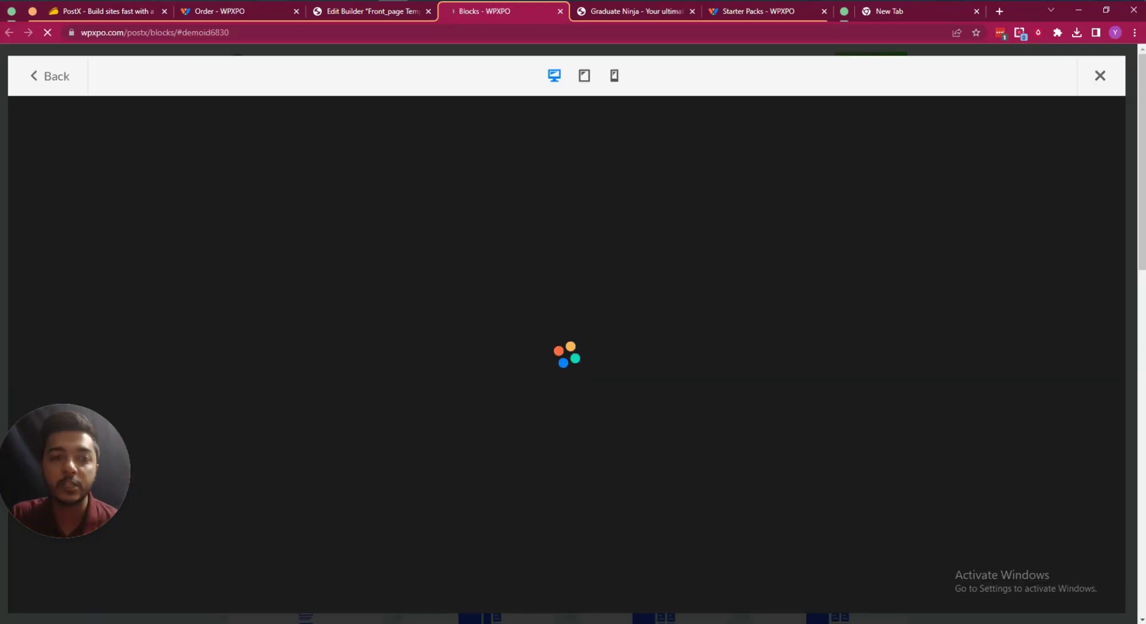
Step: Scroll through the WPXPO PostX Blocks demo page, then close that tab
scroll(547, 389, down, 12)
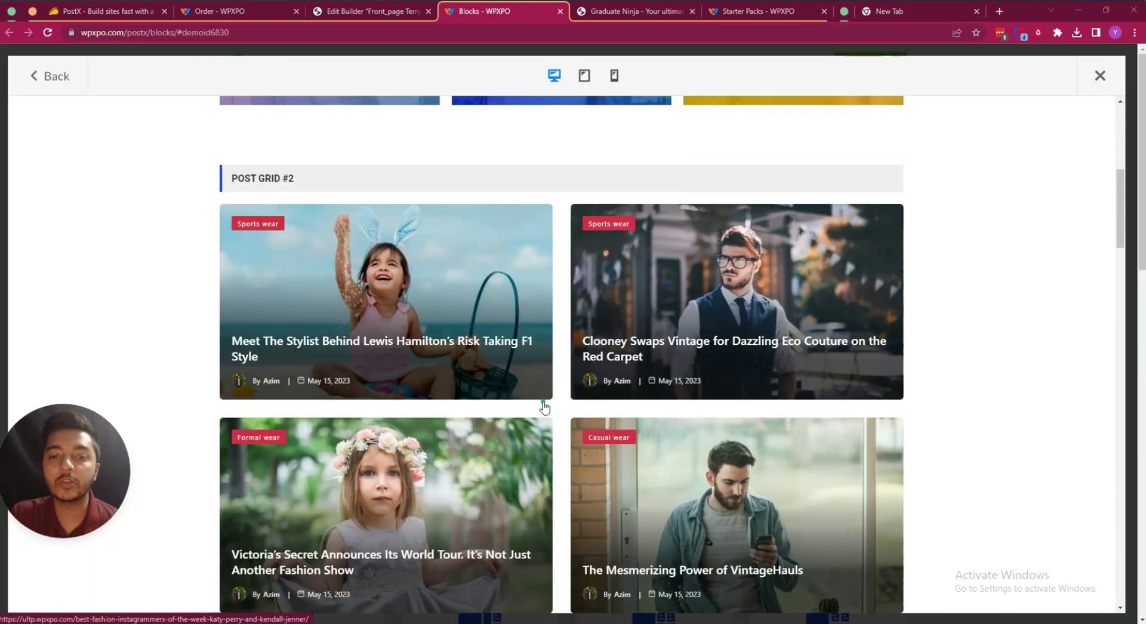
scroll(544, 408, down, 20)
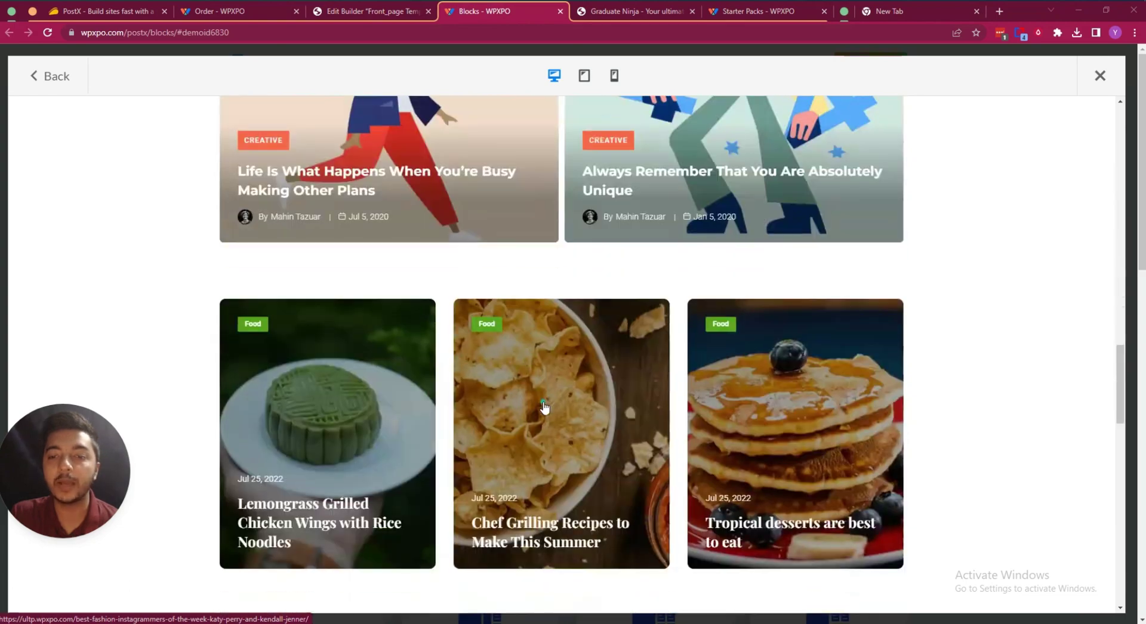
scroll(543, 405, down, 6)
scroll(531, 299, up, 7)
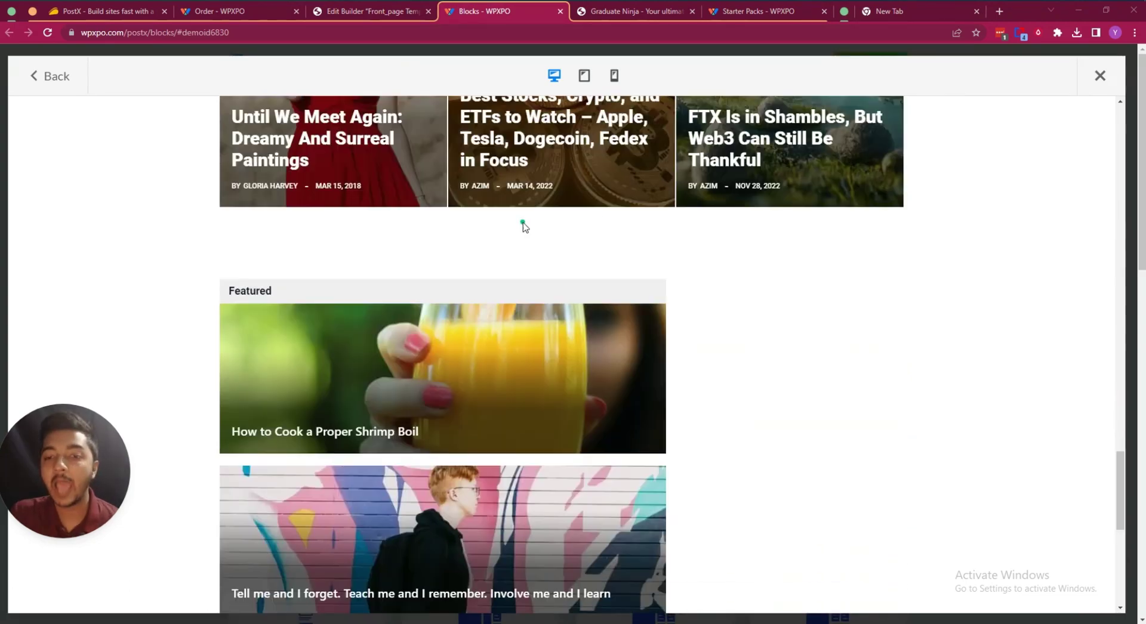
click(559, 10)
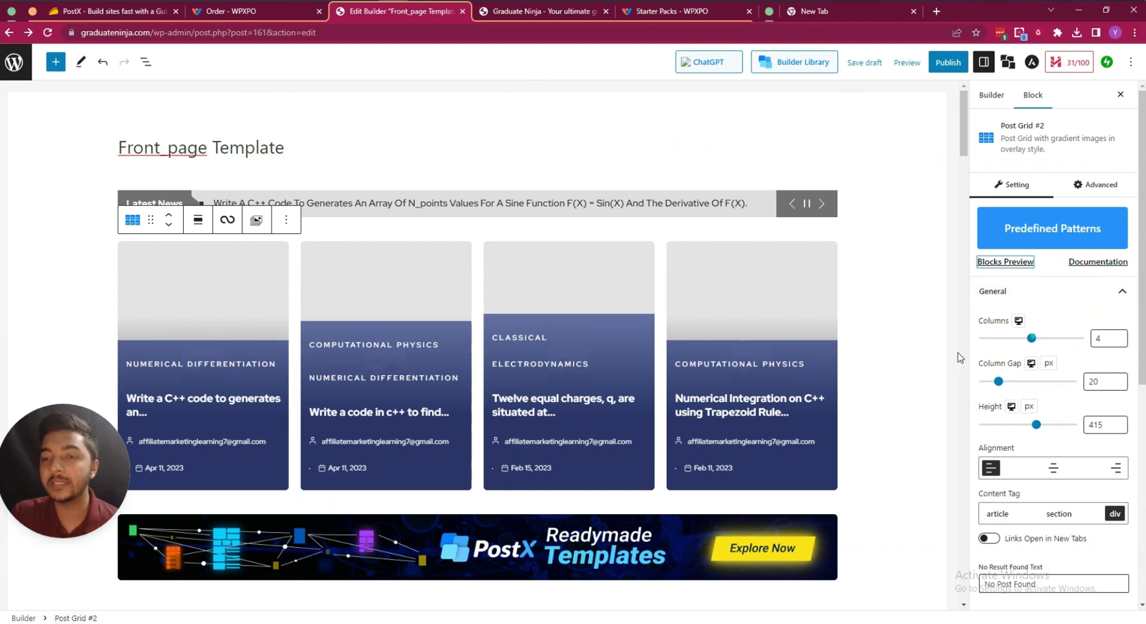
Step: Try 3 and 6 columns on the Post Grid #2, then return to 4 columns
click(1032, 342)
drag(1024, 345, 1015, 345)
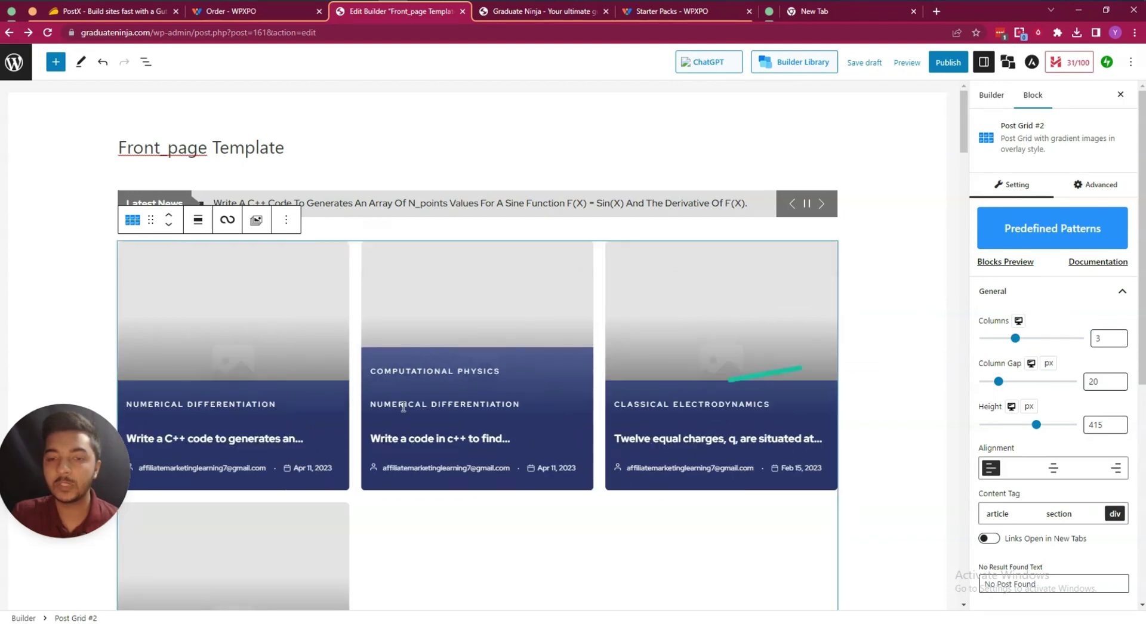
scroll(586, 498, down, 2)
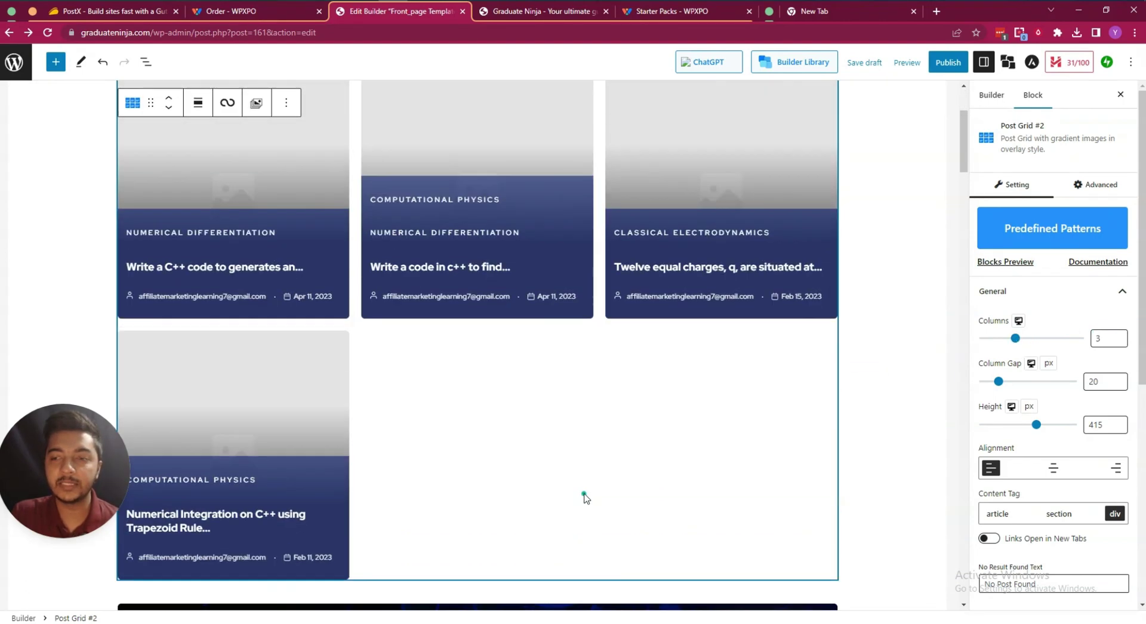
mouse_move(1030, 344)
mouse_down()
mouse_move(1069, 338)
mouse_move(1036, 345)
mouse_up()
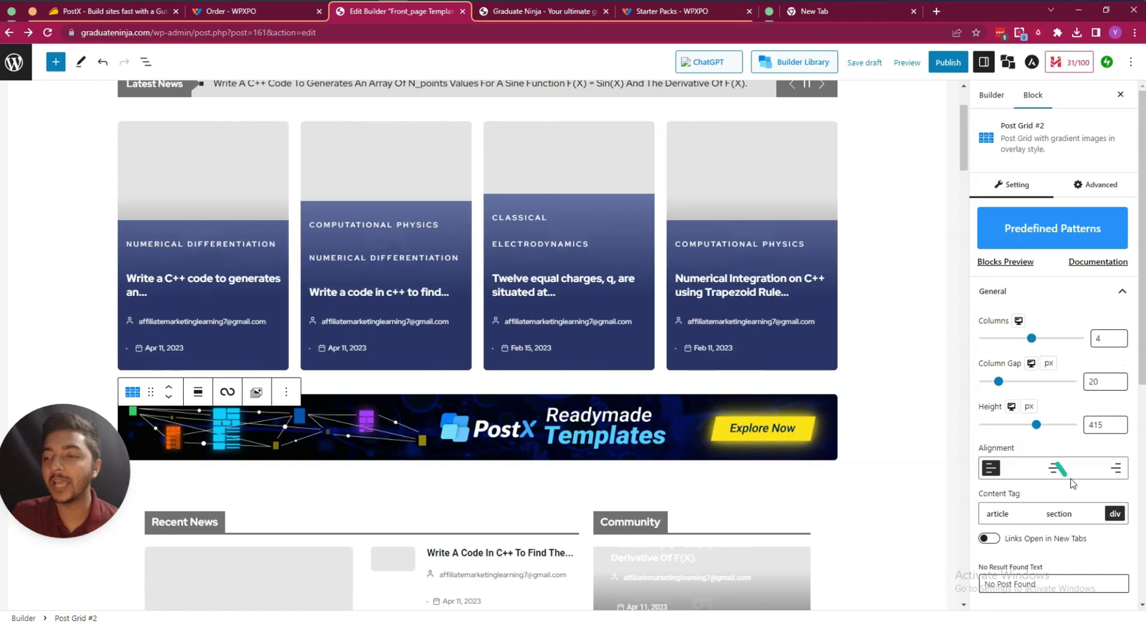
Step: Set the post grid's column gap to 10 px and its height to 433 px
mouse_move(1006, 386)
mouse_down()
mouse_move(1027, 388)
mouse_move(992, 394)
mouse_up()
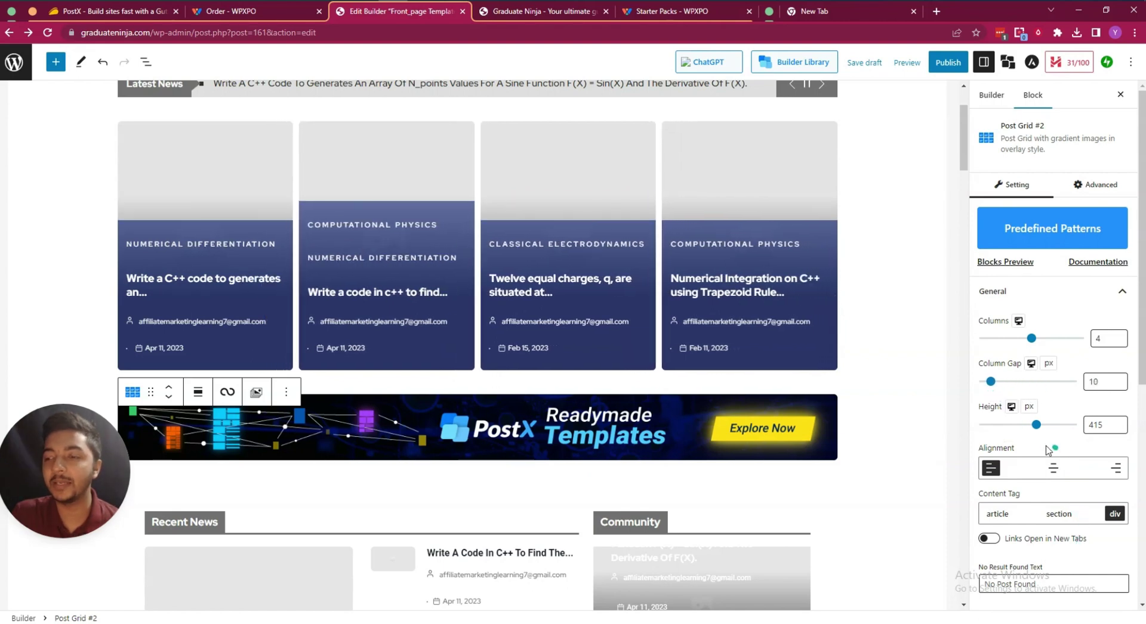
scroll(971, 463, up, 2)
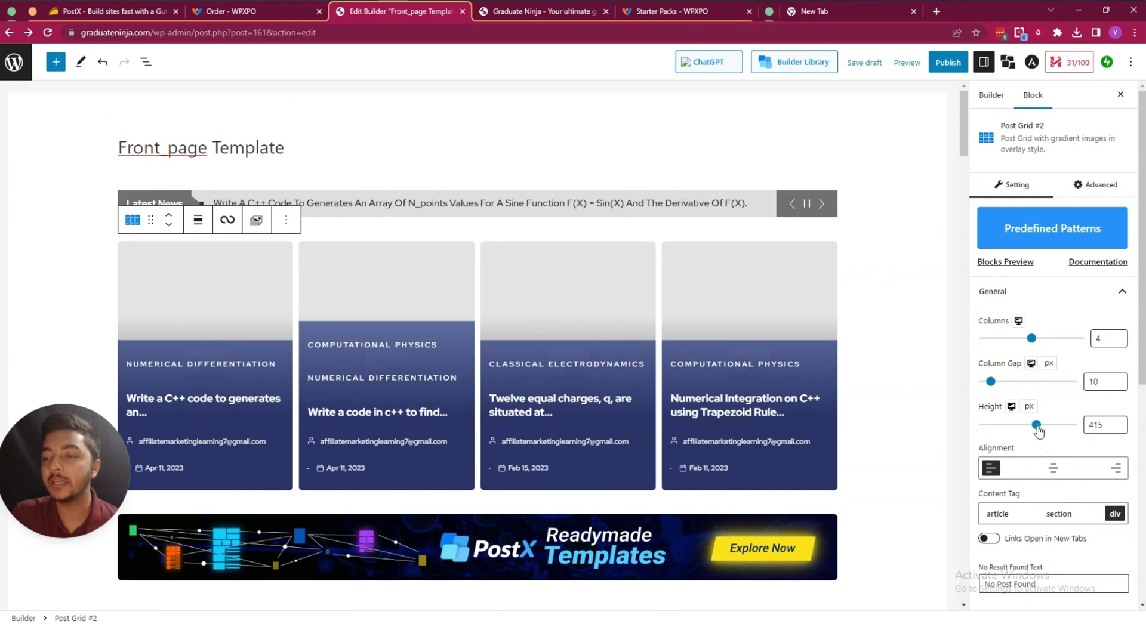
drag(1046, 429, 1070, 433)
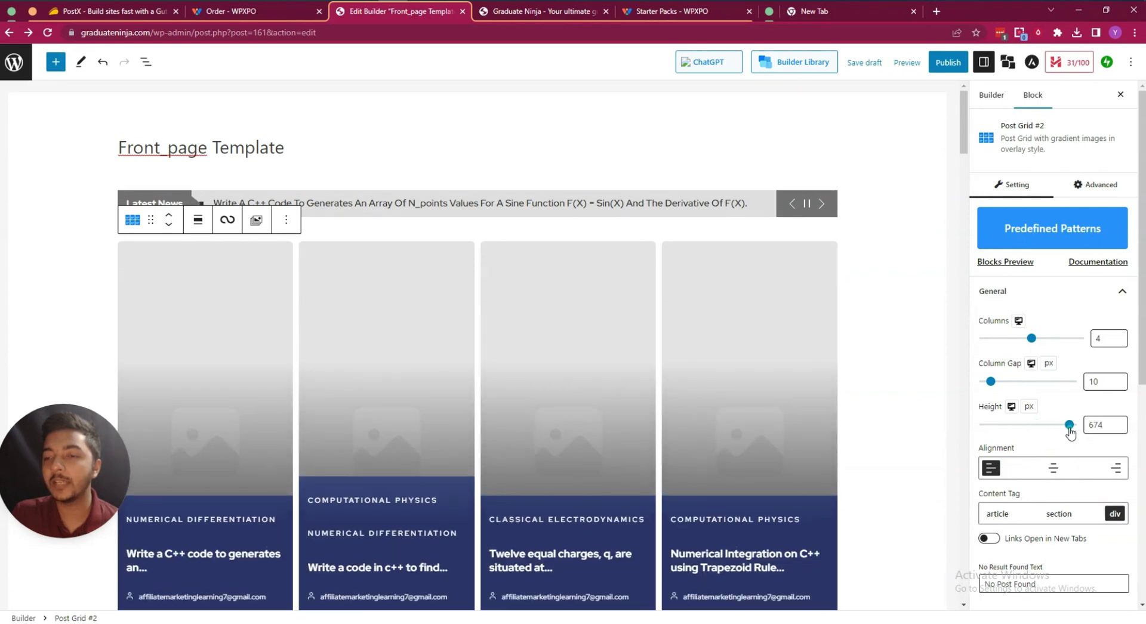
scroll(873, 439, down, 1)
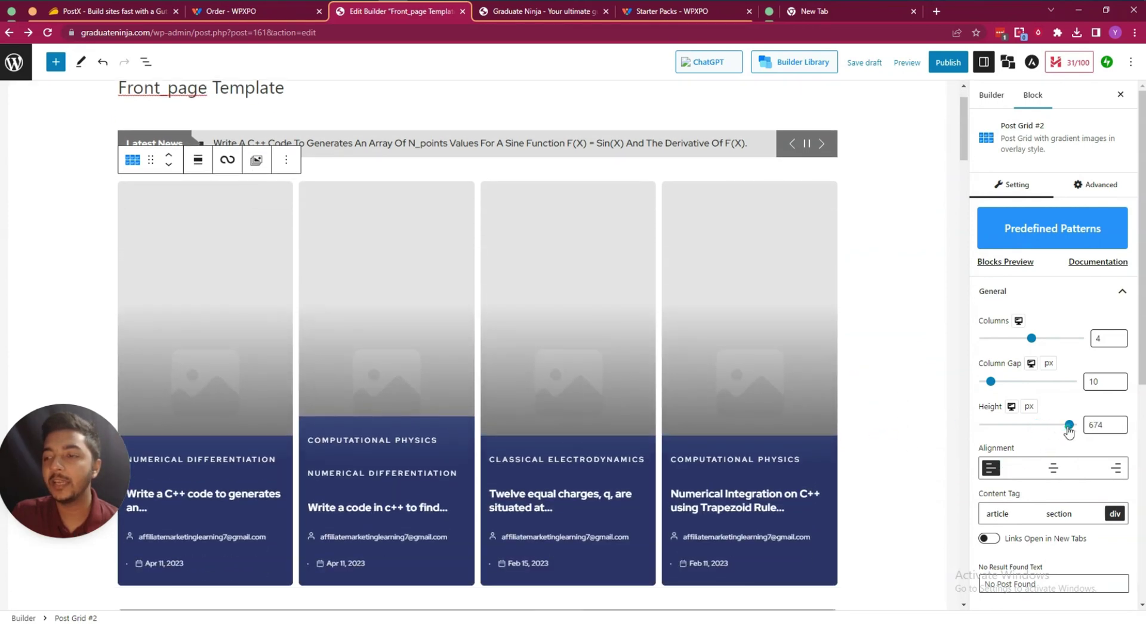
drag(1017, 429, 1039, 424)
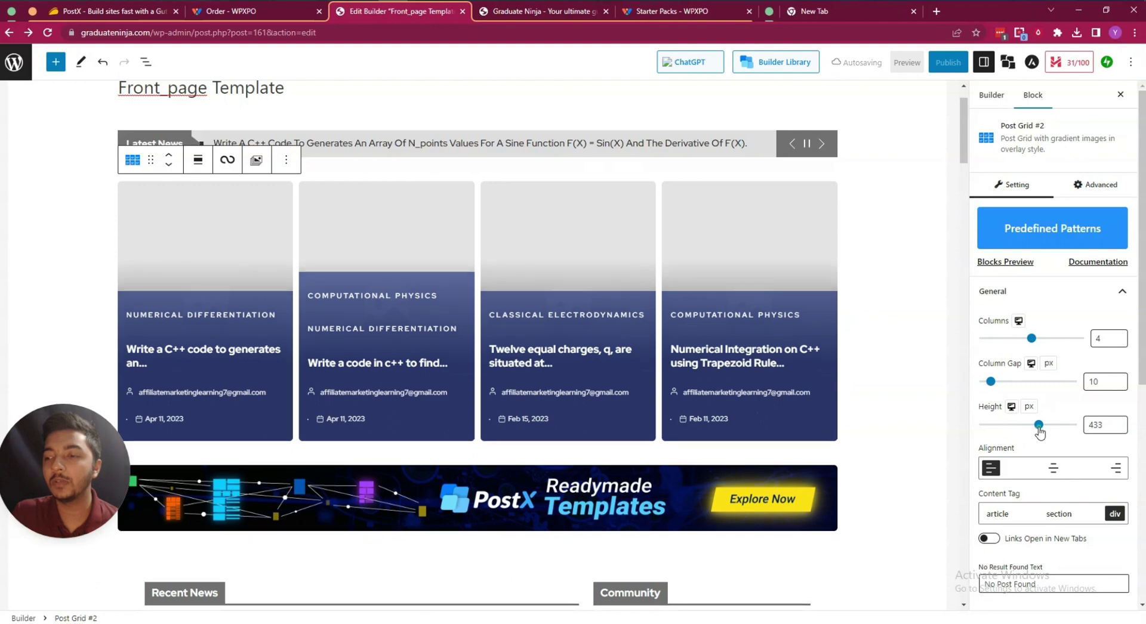
Step: Review the template, then open the Builder Library listing Sports News 2, Magazine 6 and Magazine 2
scroll(890, 365, down, 5)
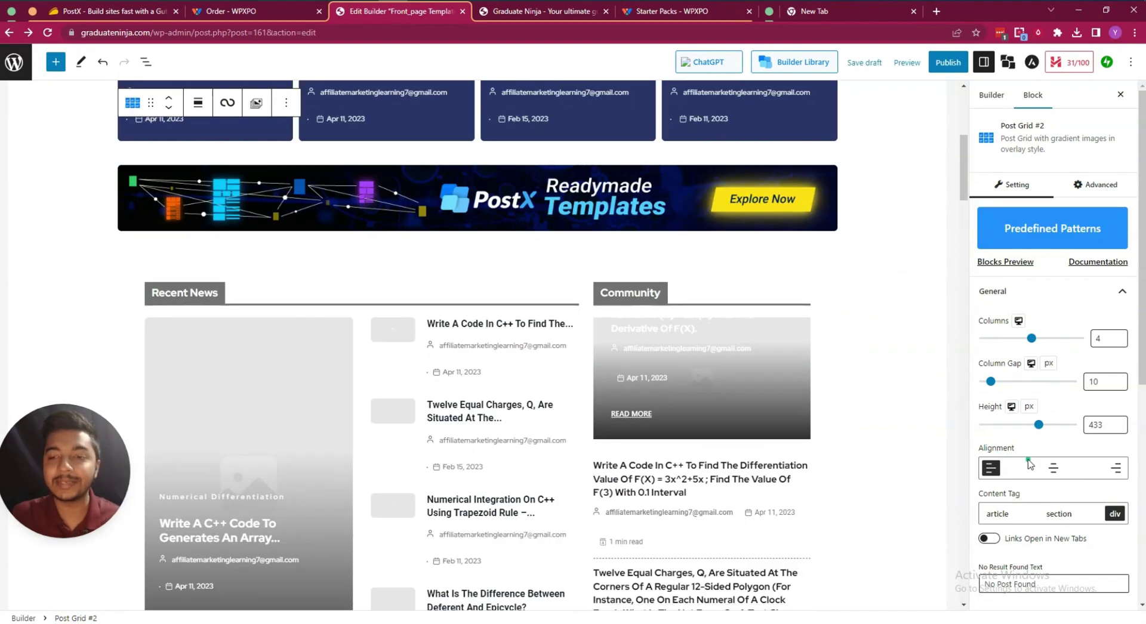
scroll(592, 299, down, 10)
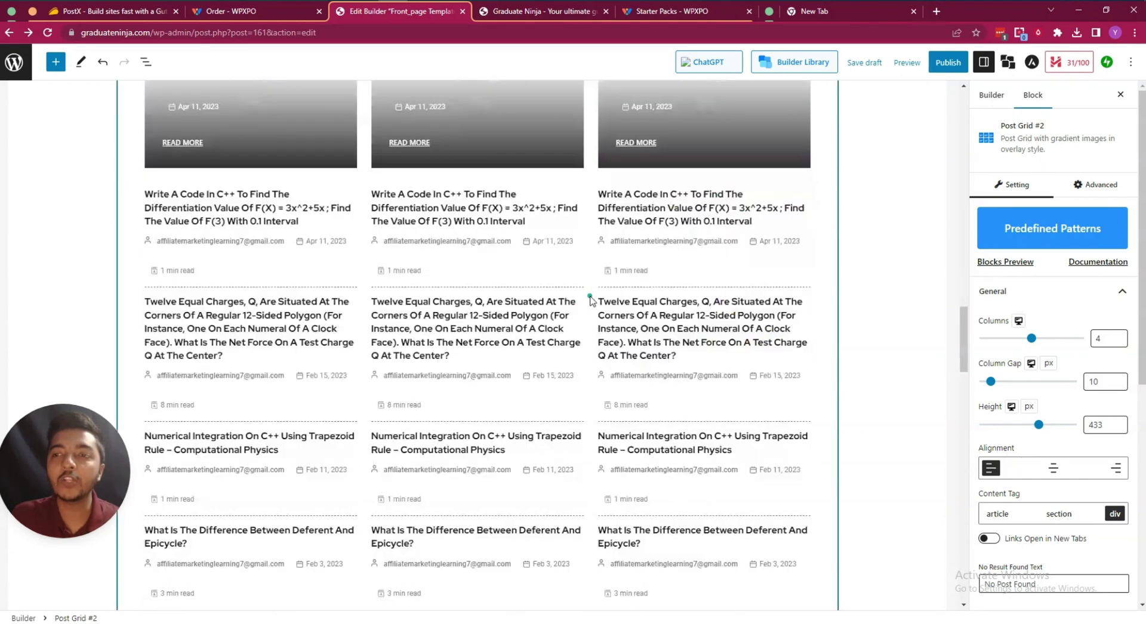
scroll(591, 300, up, 8)
scroll(591, 300, up, 4)
scroll(589, 300, down, 8)
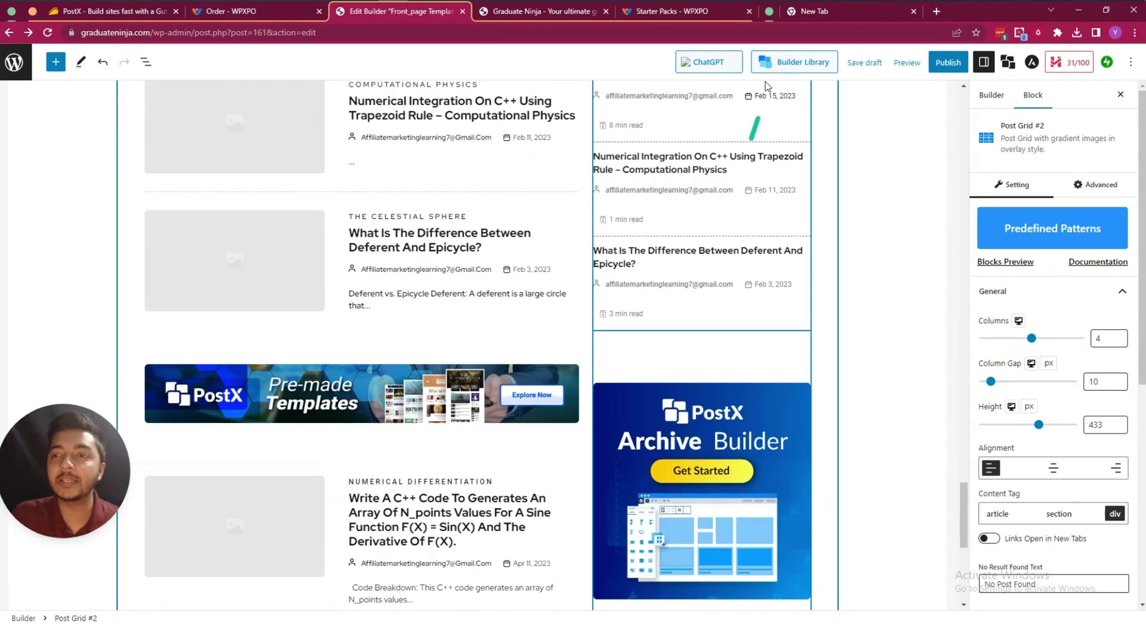
click(771, 73)
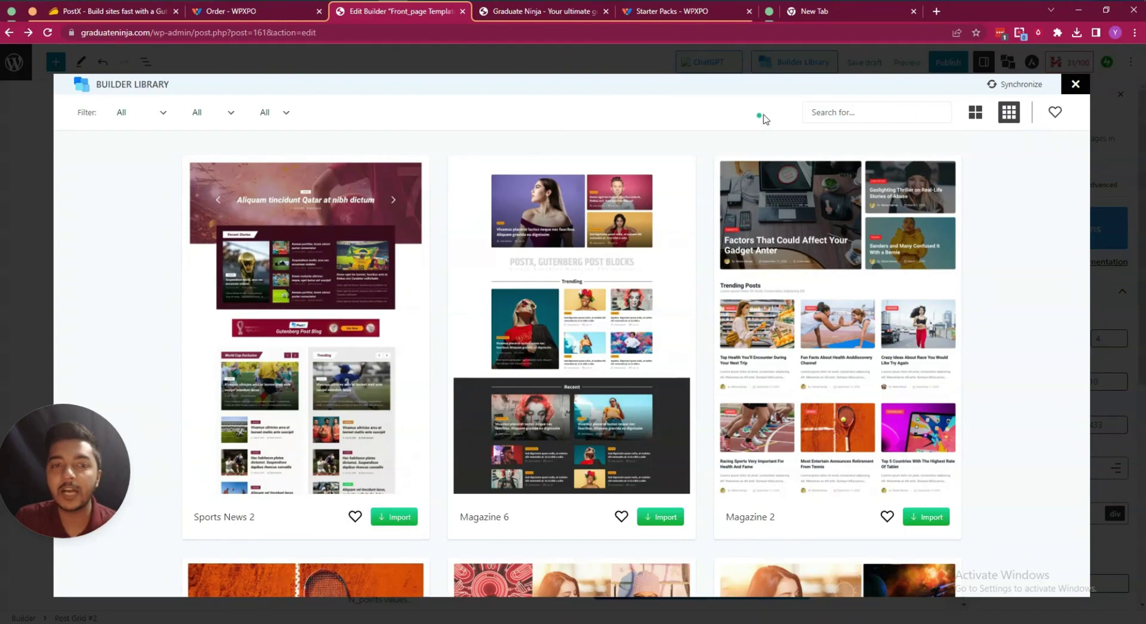
Step: Check the Builder Library's All/Popular, All/Free/Pro and category filters, then close it without importing
click(222, 119)
click(273, 116)
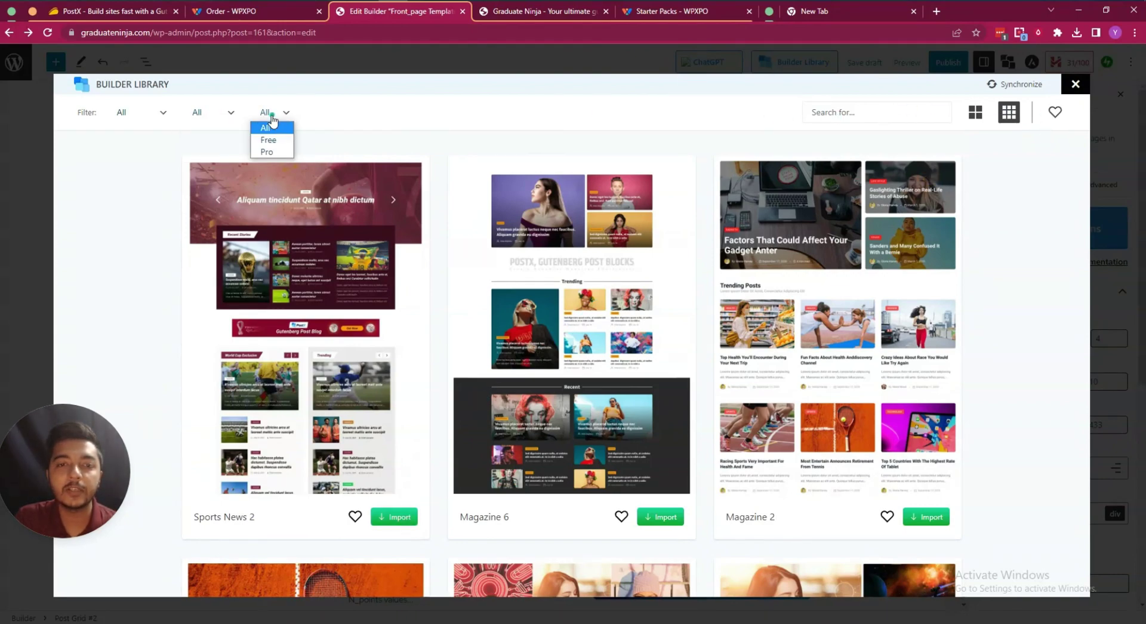
click(142, 119)
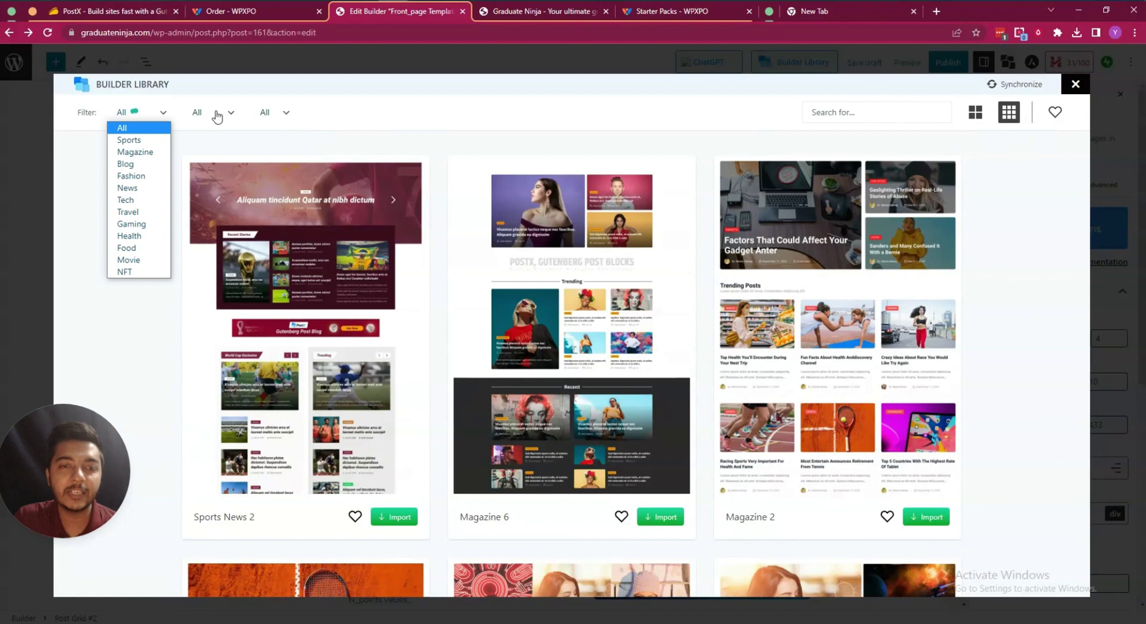
click(1074, 89)
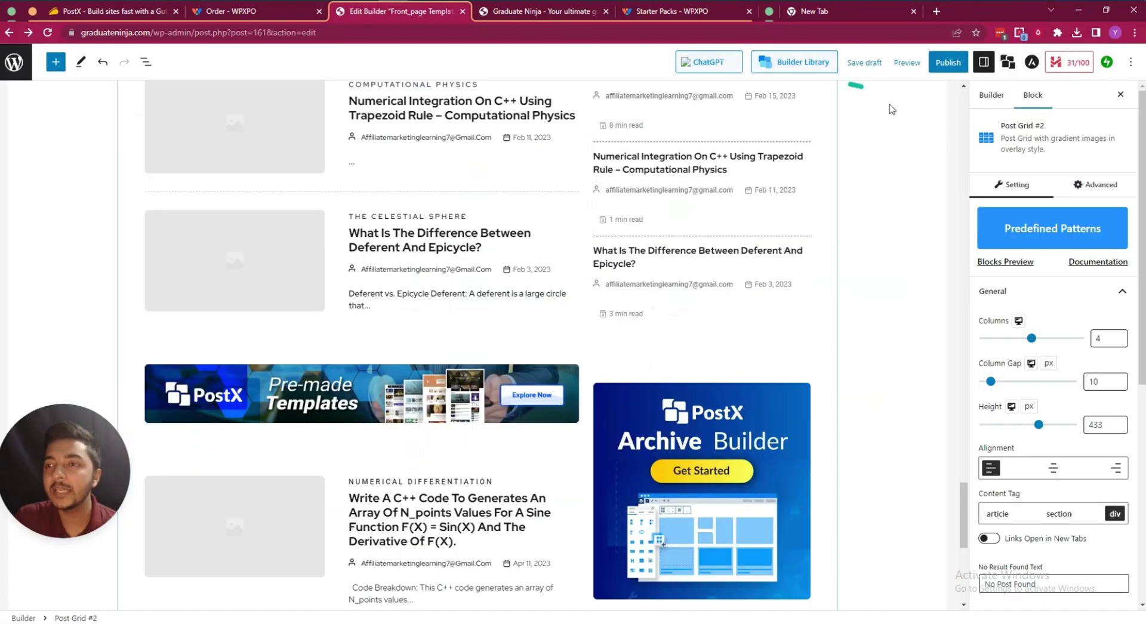
Step: Insert an empty paragraph block below the Front_page Template title, above the Latest News ticker
scroll(377, 304, down, 7)
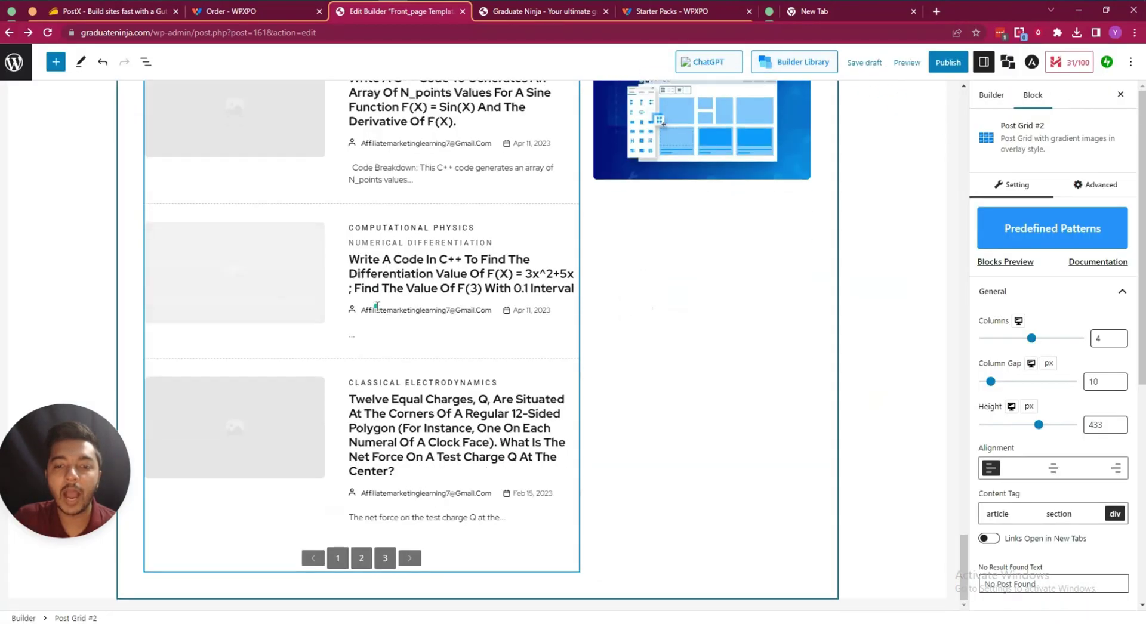
scroll(442, 448, down, 2)
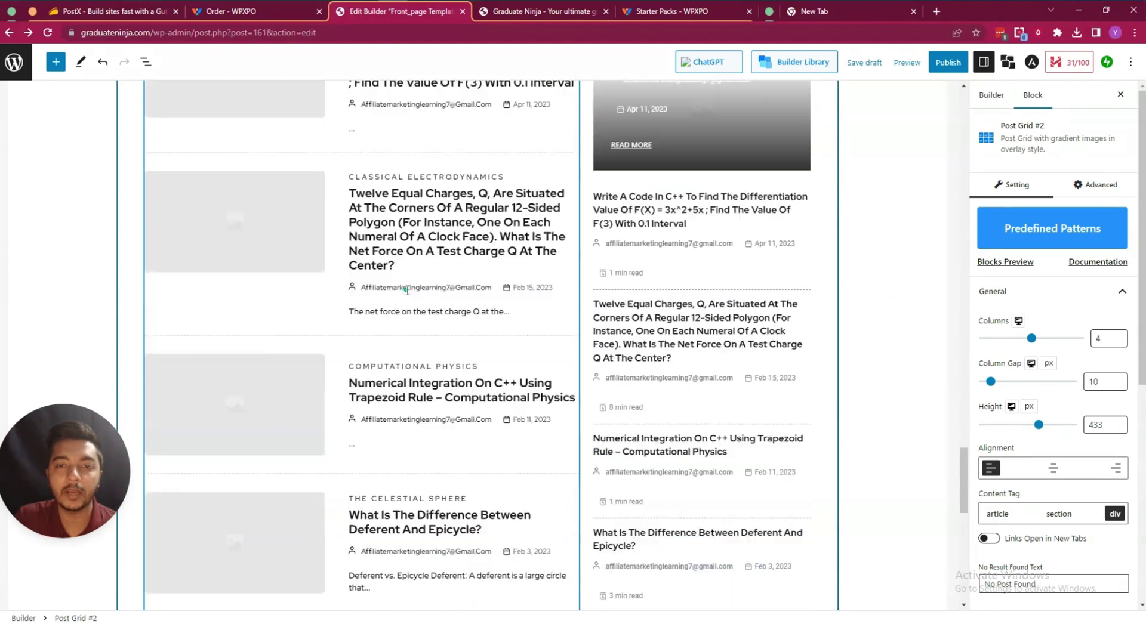
scroll(425, 270, up, 5)
scroll(425, 270, up, 20)
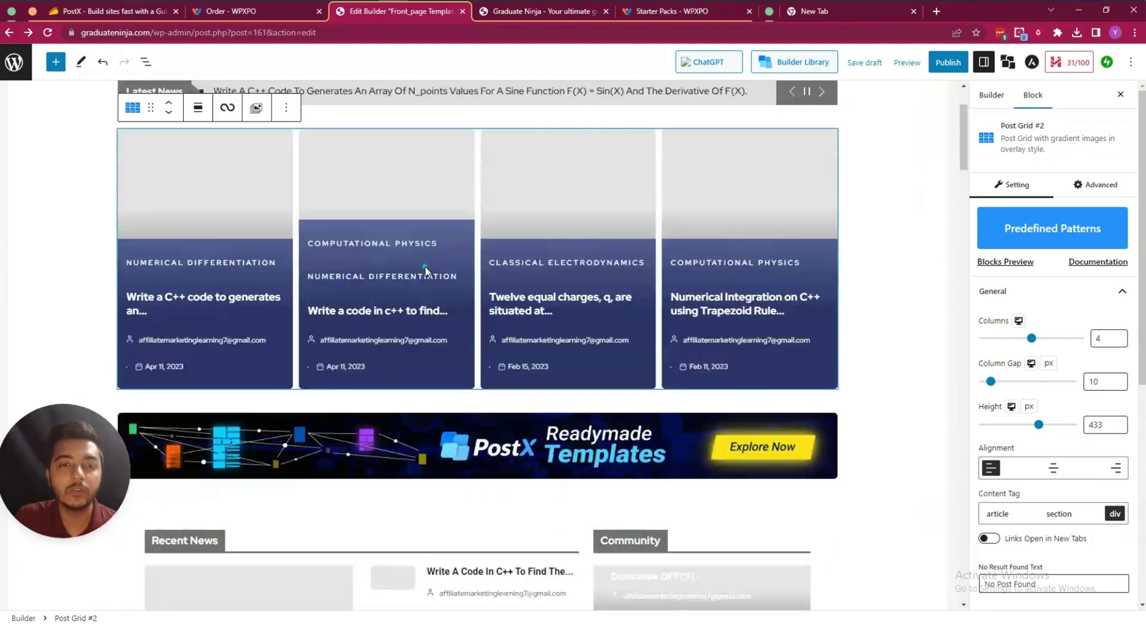
scroll(425, 270, up, 2)
click(453, 161)
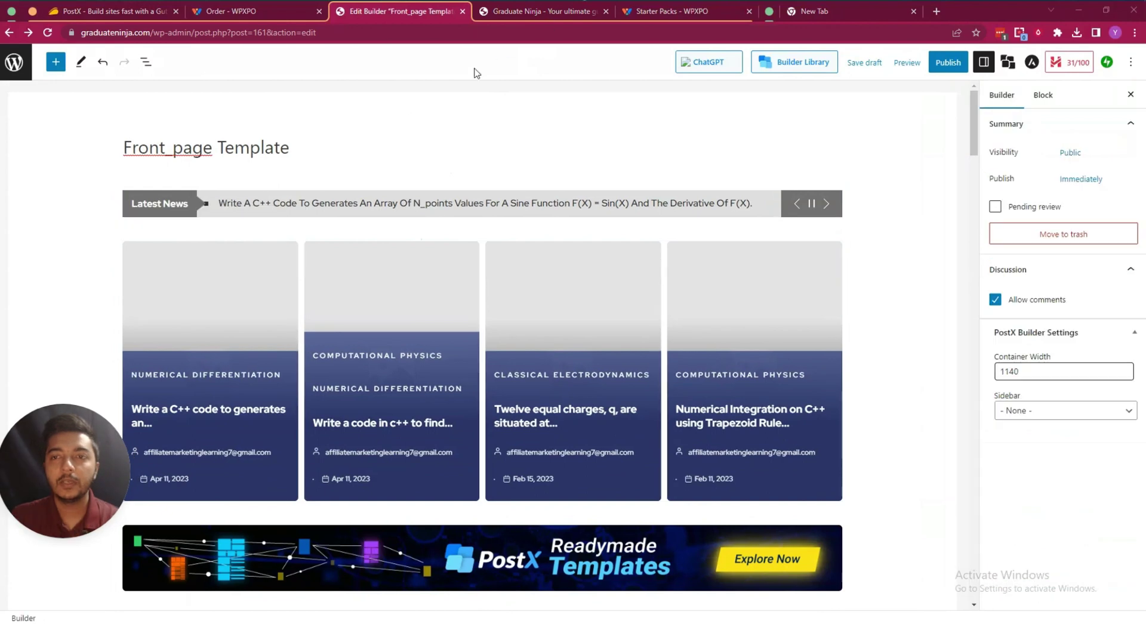
click(311, 148)
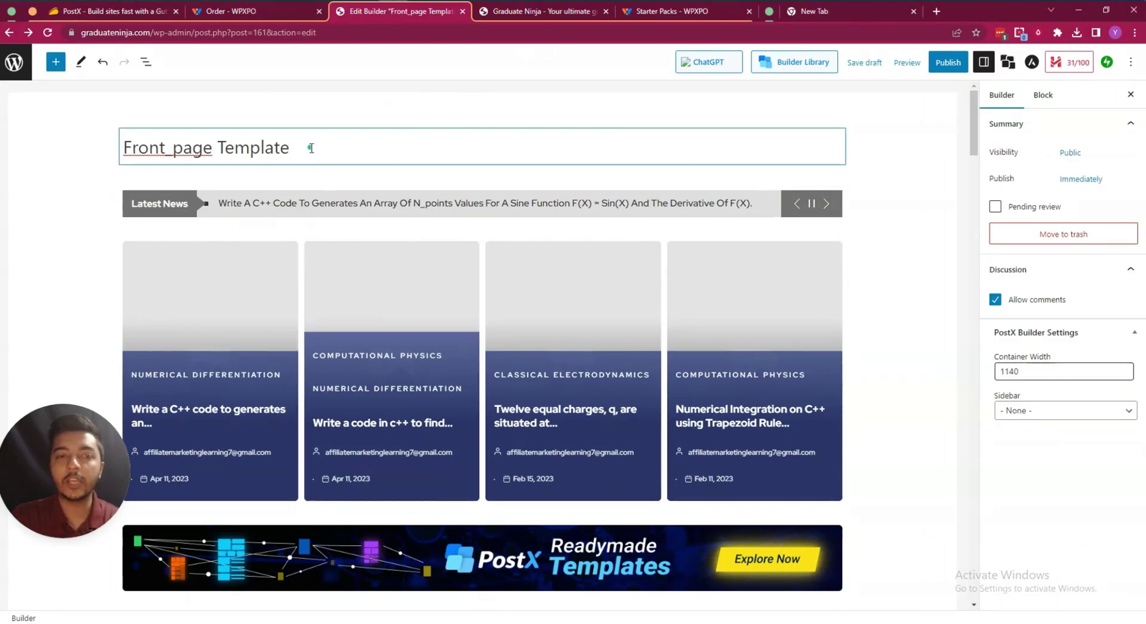
key(Return)
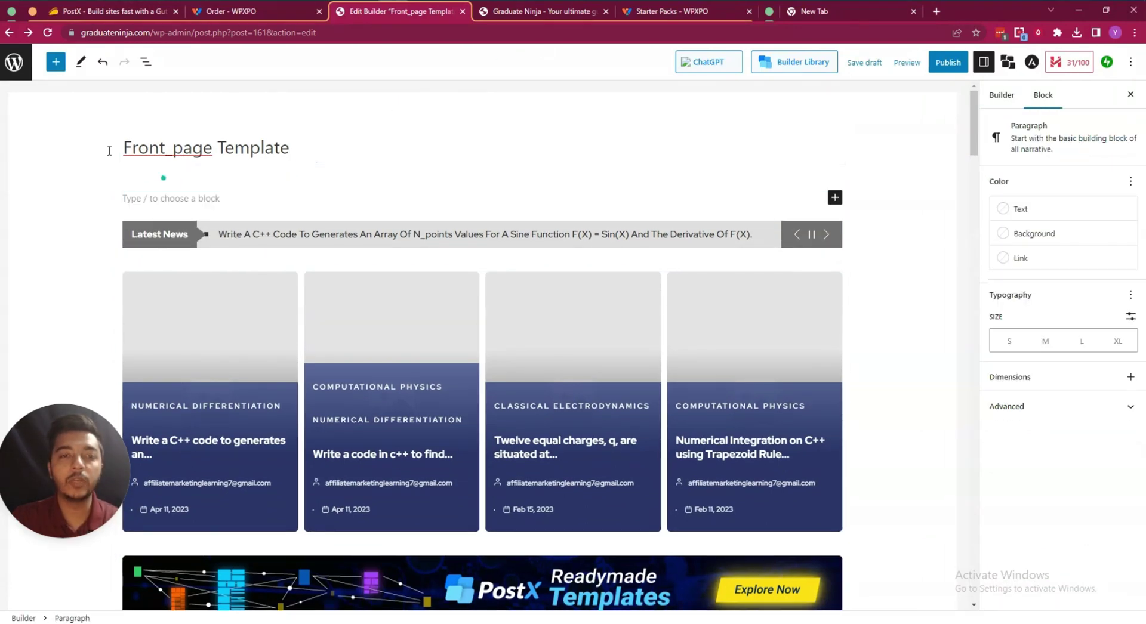
Step: Open the block inserter and select the POSTX - GUTENBERG POST BLOCKS heading
click(55, 61)
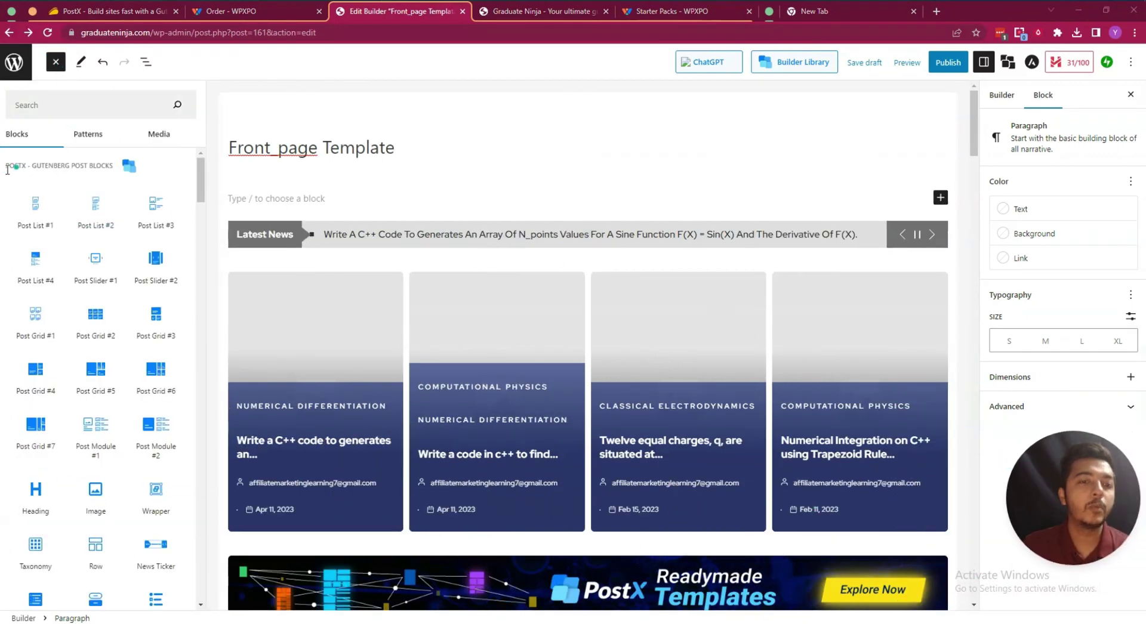
drag(7, 168, 57, 169)
click(66, 169)
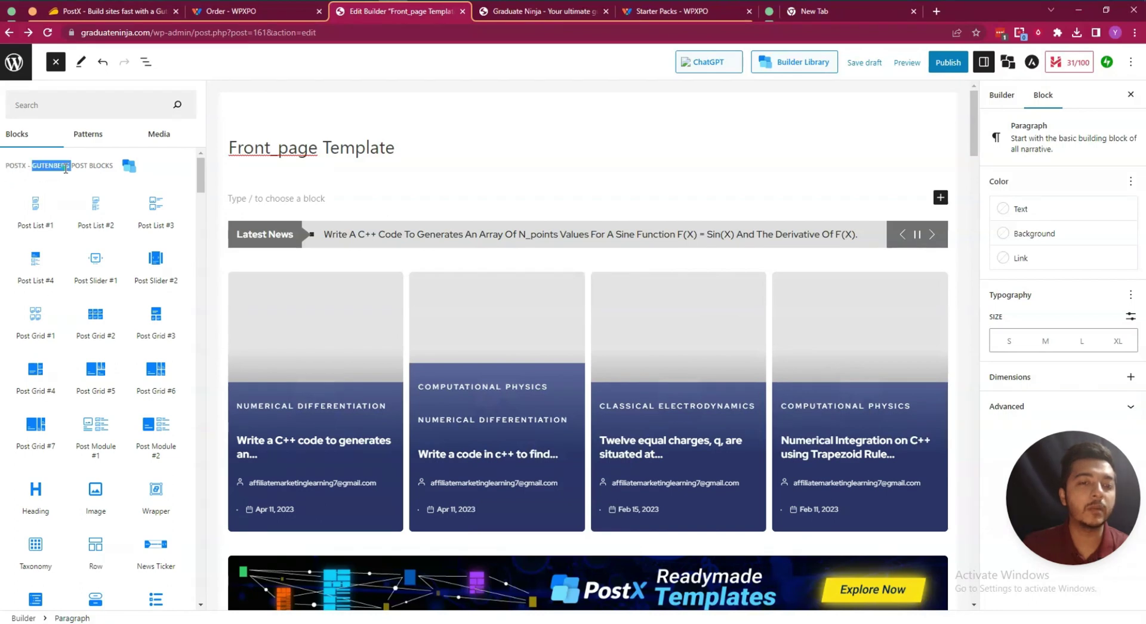
triple_click(66, 169)
click(87, 169)
Step: Preview the Post List #1–#4 and Post Slider #1–#2 layouts
mouse_move(27, 215)
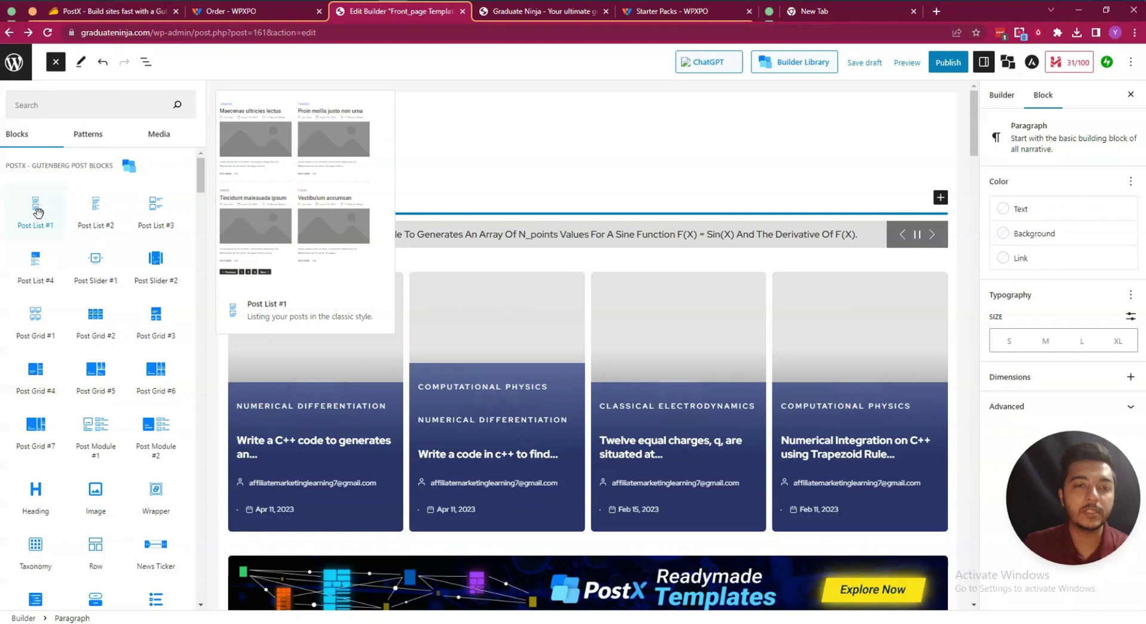
mouse_move(89, 227)
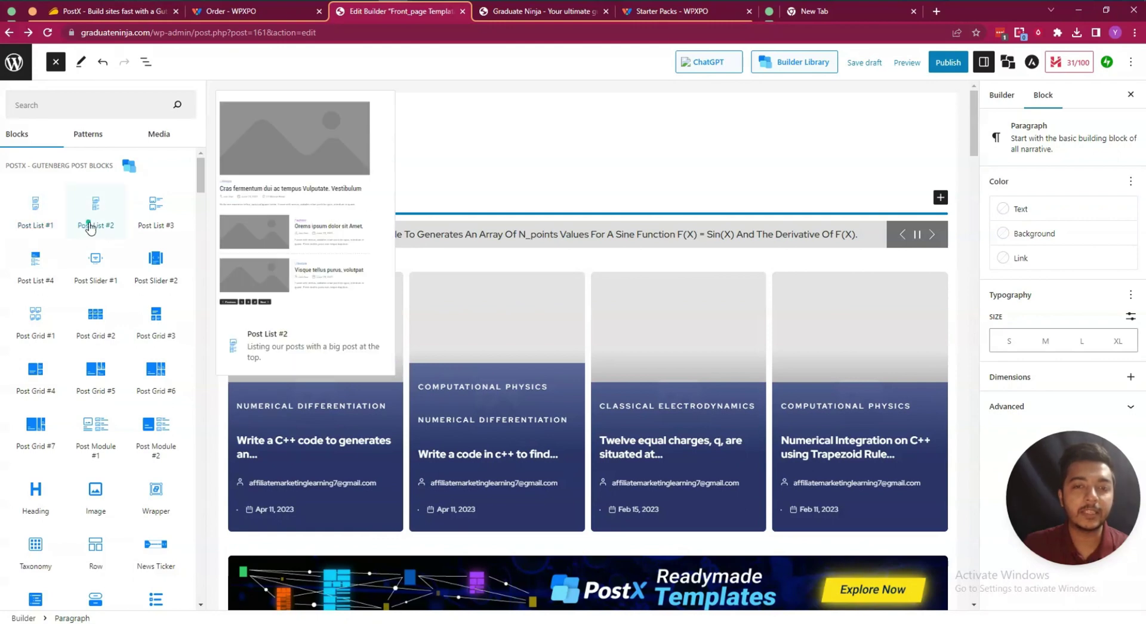
mouse_move(158, 228)
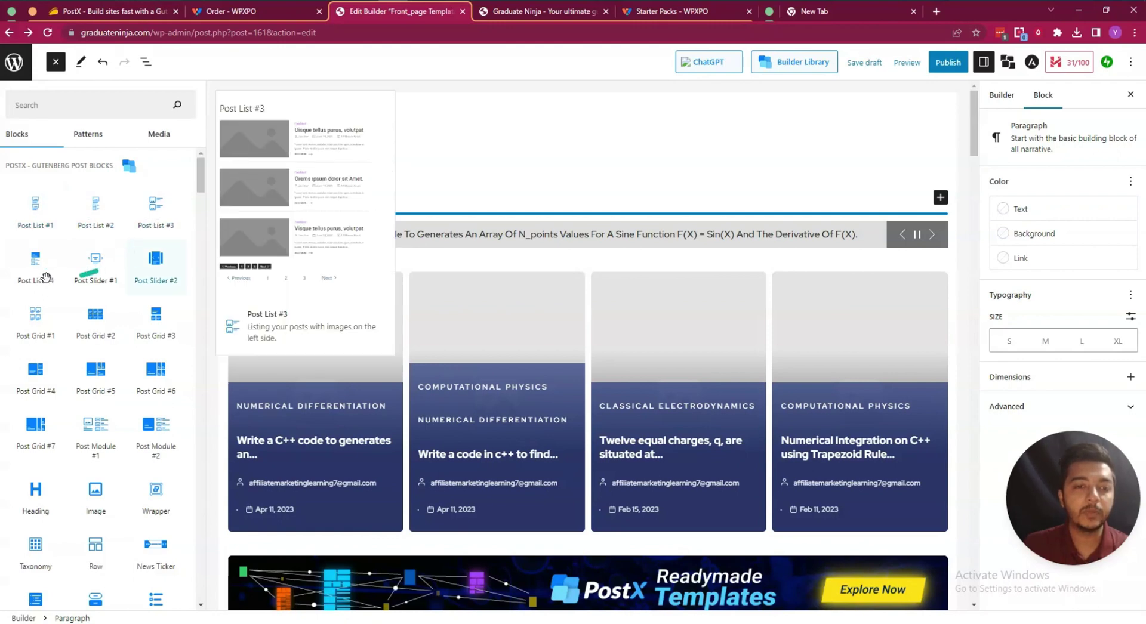
mouse_move(44, 280)
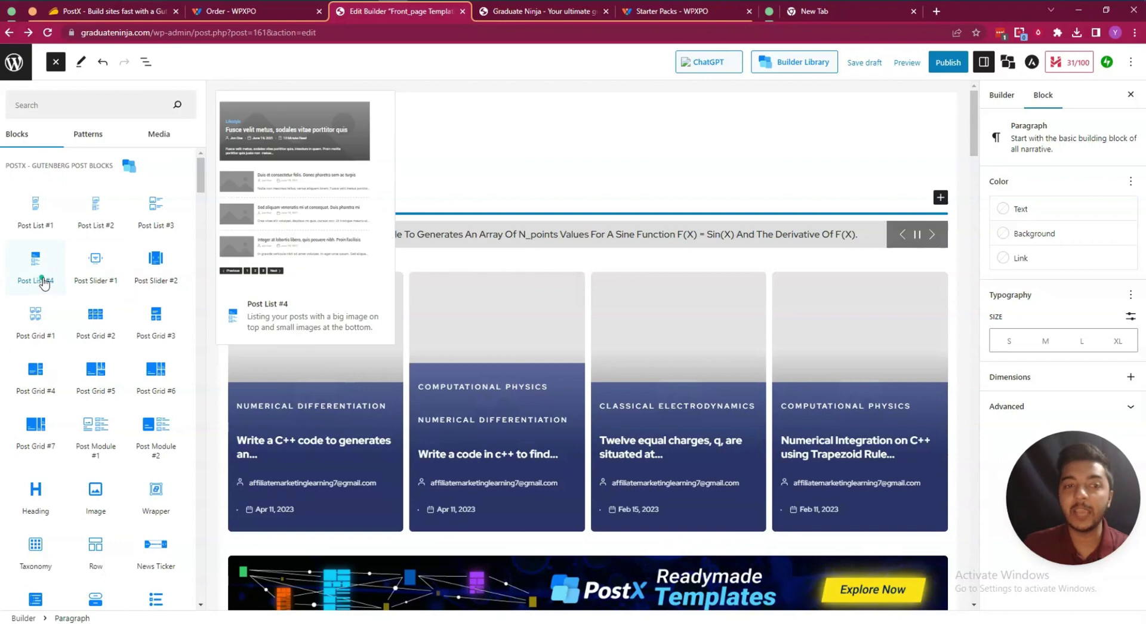
mouse_move(117, 280)
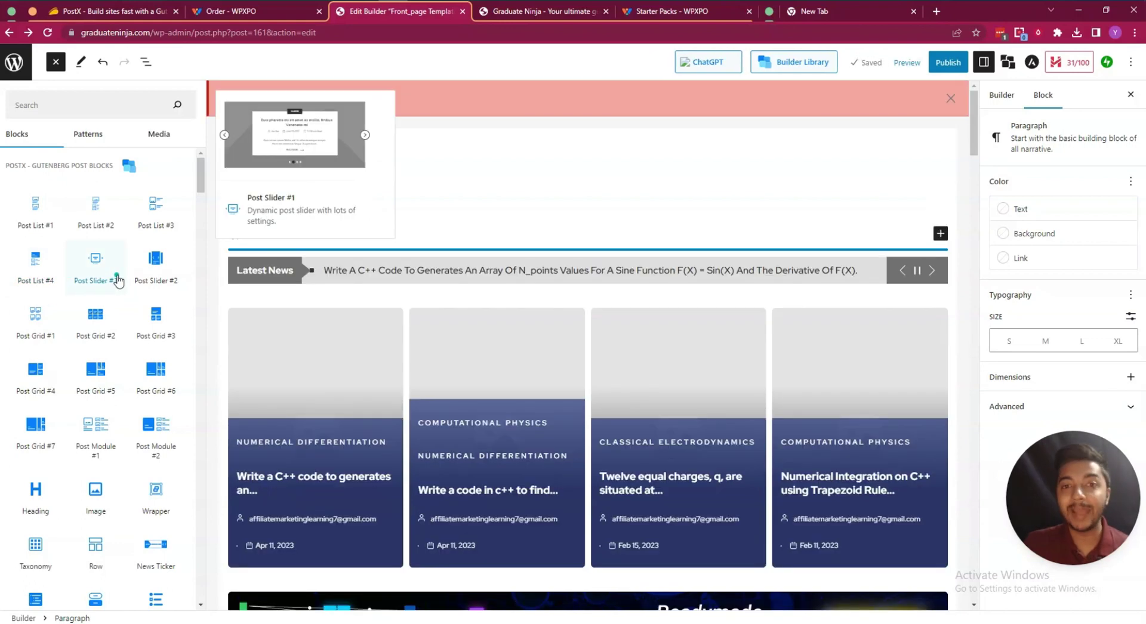
mouse_move(157, 265)
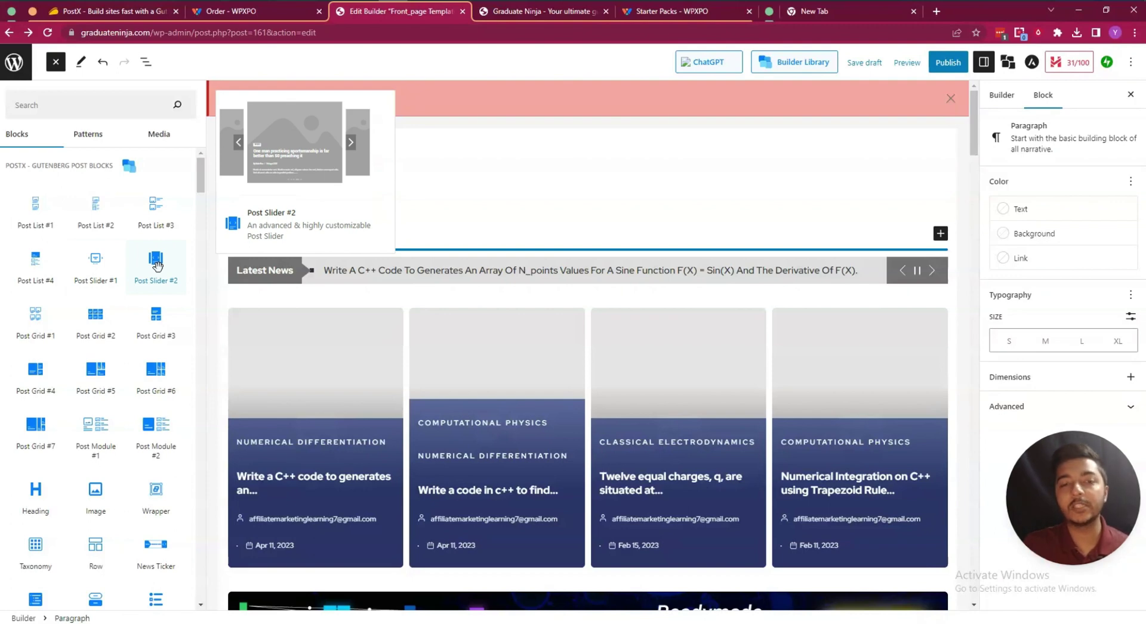
Step: Insert the Post Slider #2 block and advance it through several posts
click(157, 265)
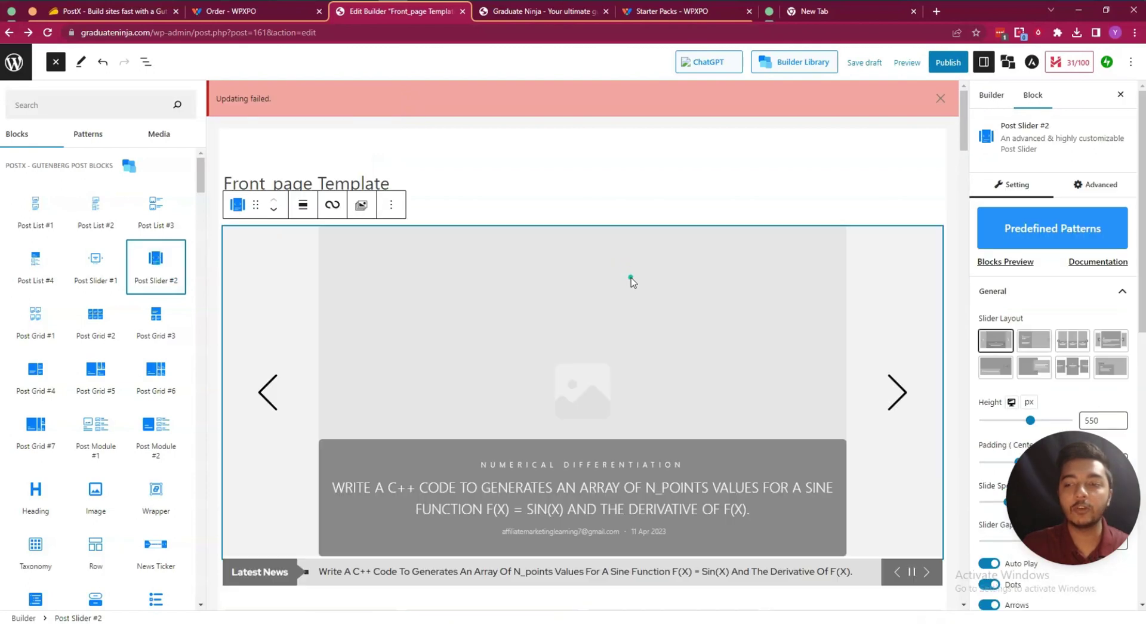
click(896, 392)
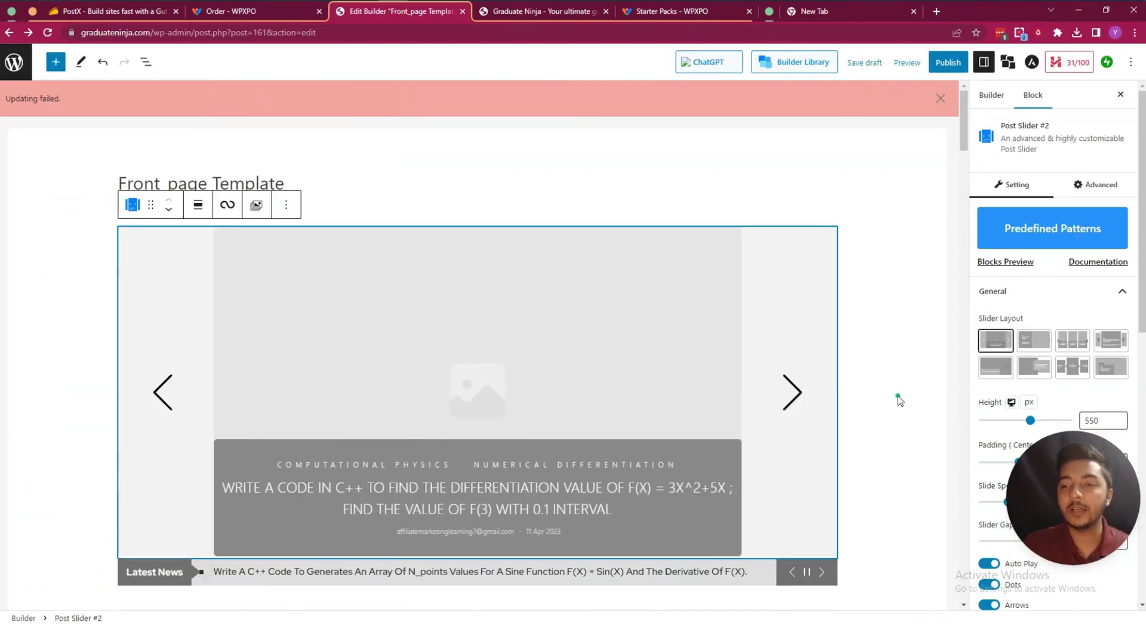
click(791, 392)
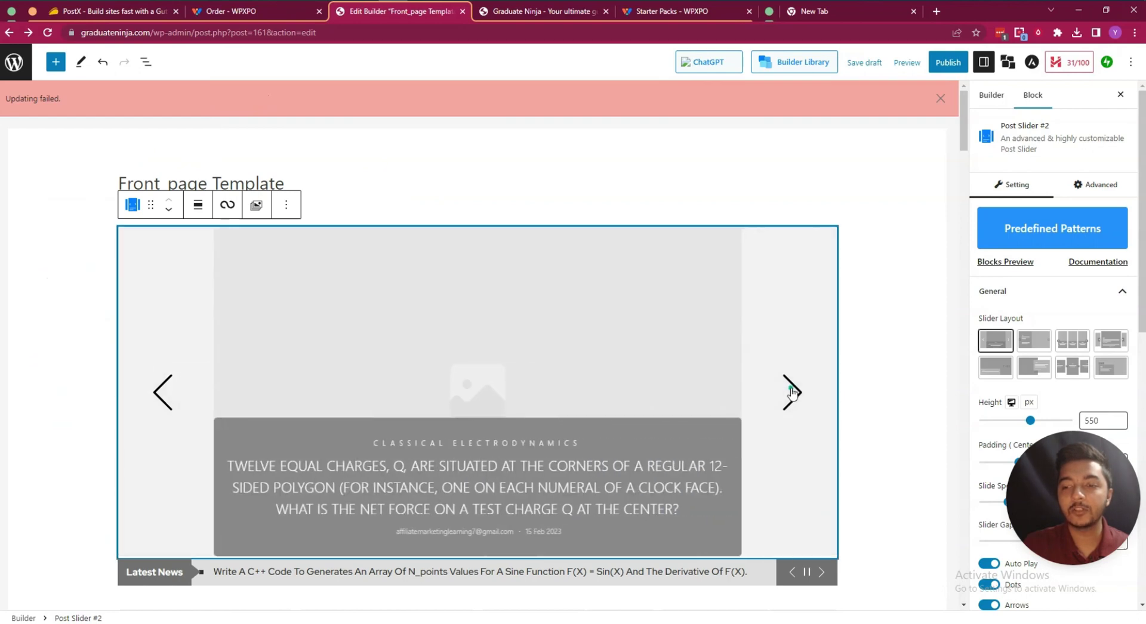
click(791, 392)
click(790, 391)
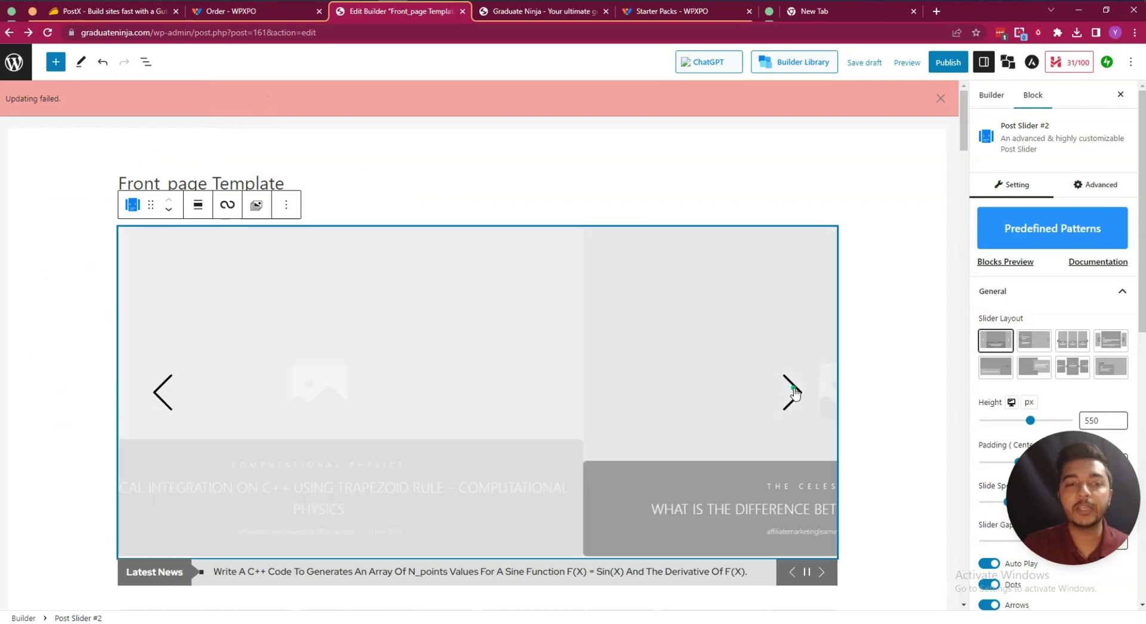
Step: Deselect the slider by focusing the page title and review the page layout
click(418, 180)
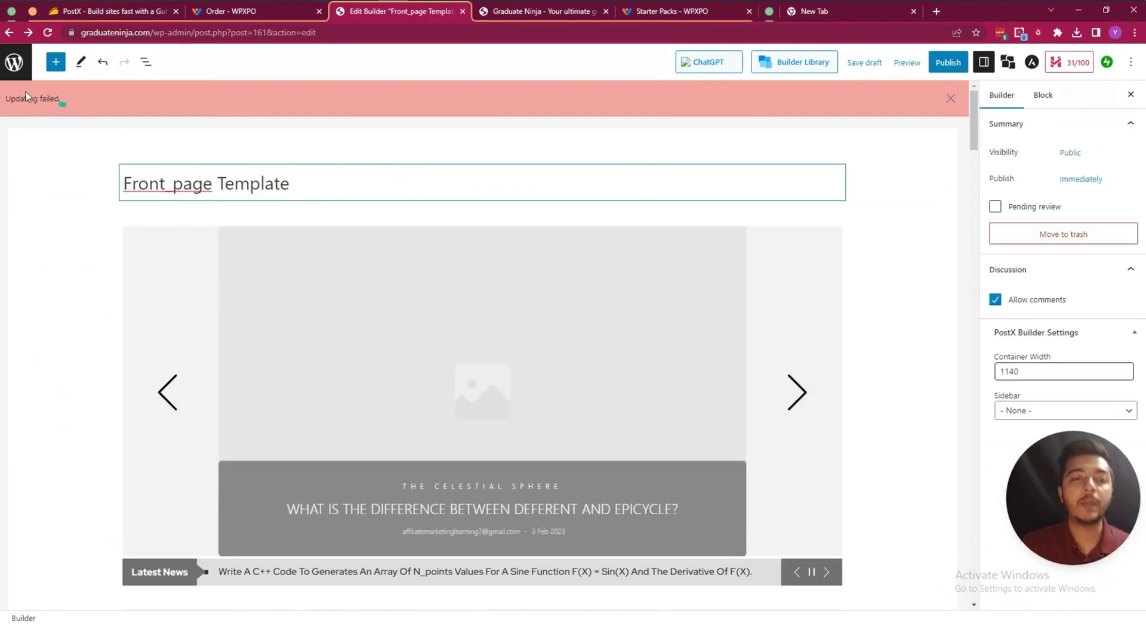
scroll(856, 410, down, 5)
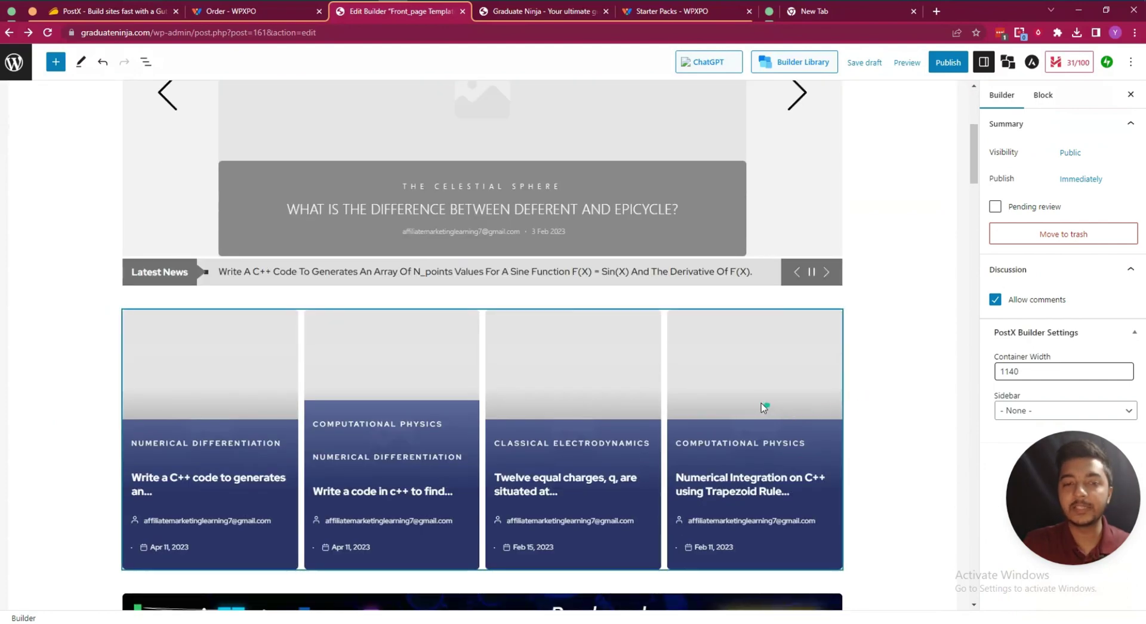
scroll(761, 407, up, 5)
scroll(759, 406, down, 4)
scroll(757, 402, up, 3)
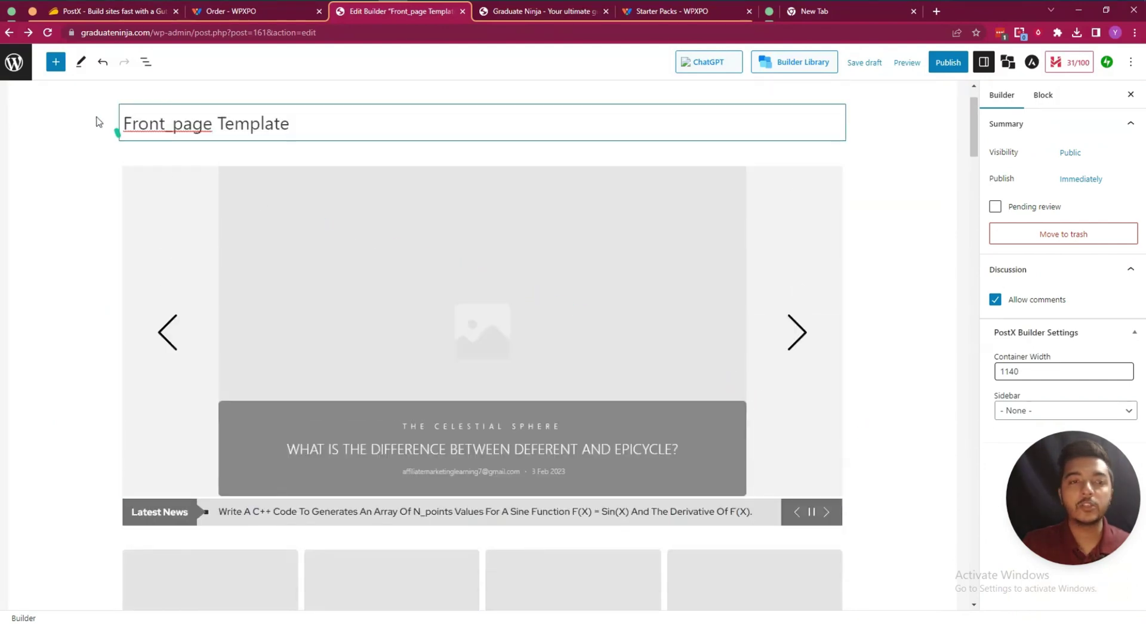
Step: Add an empty block below the title and reopen the PostX block list
click(337, 144)
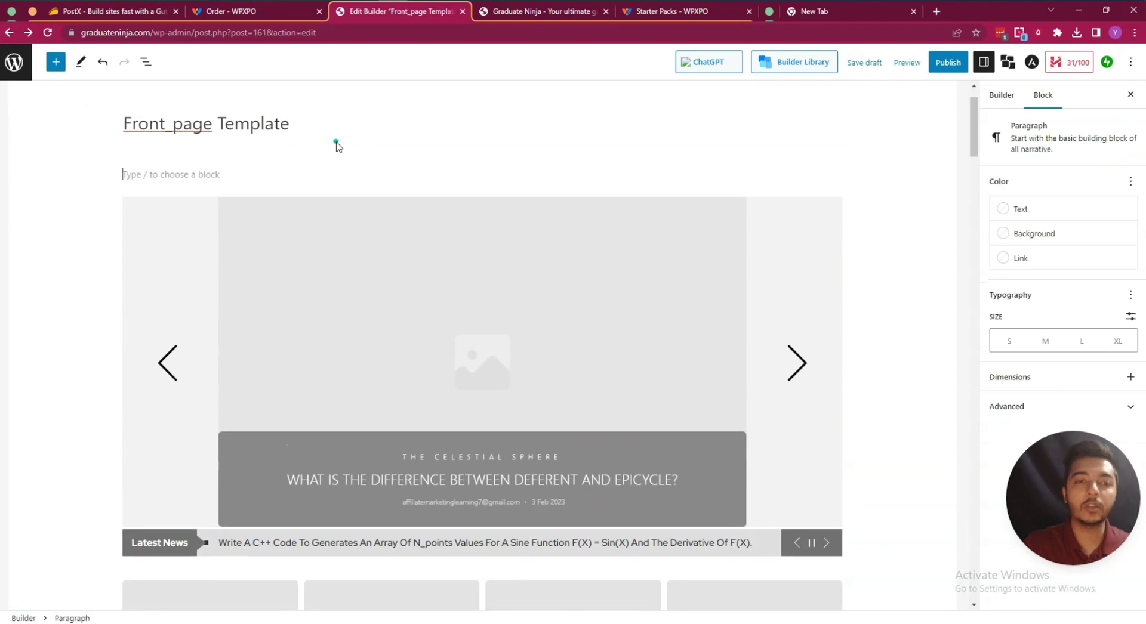
click(56, 62)
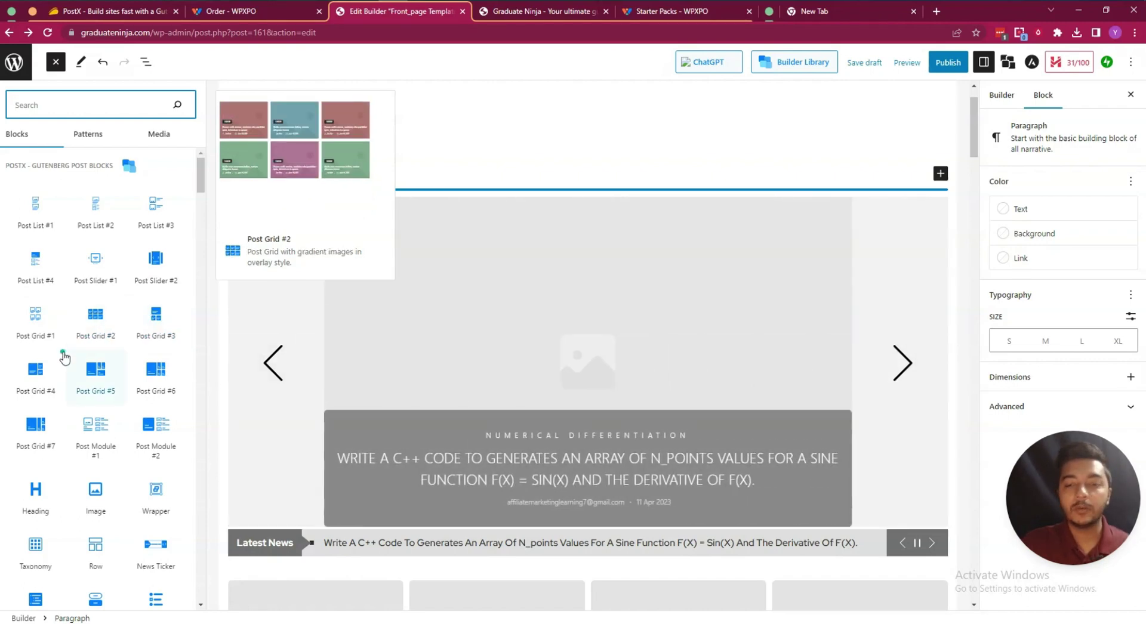
mouse_move(36, 368)
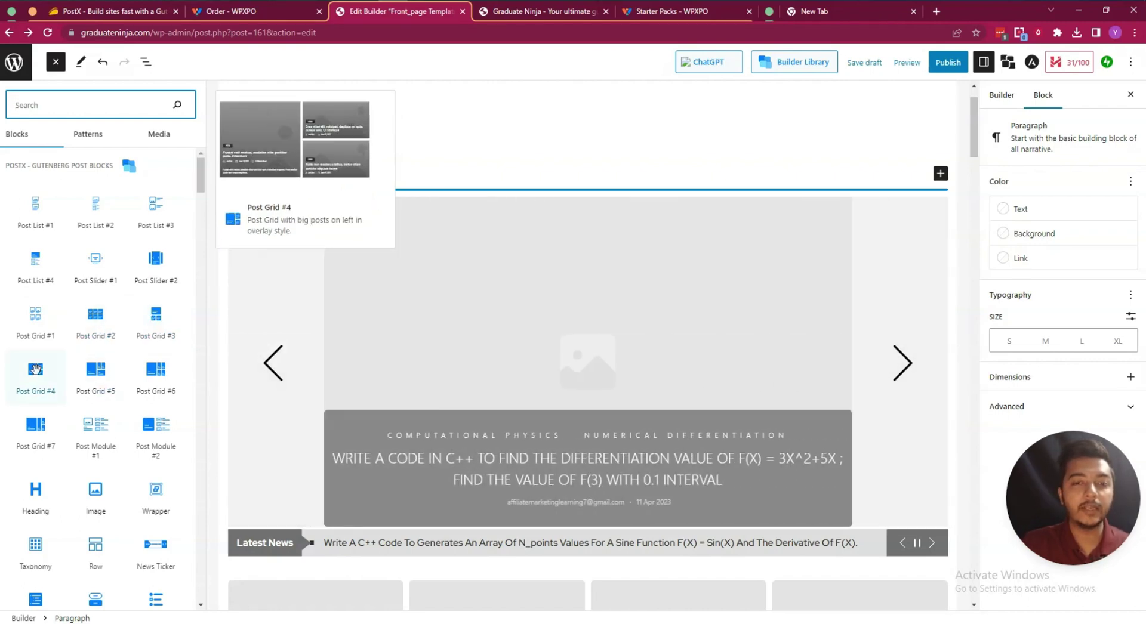
mouse_move(167, 374)
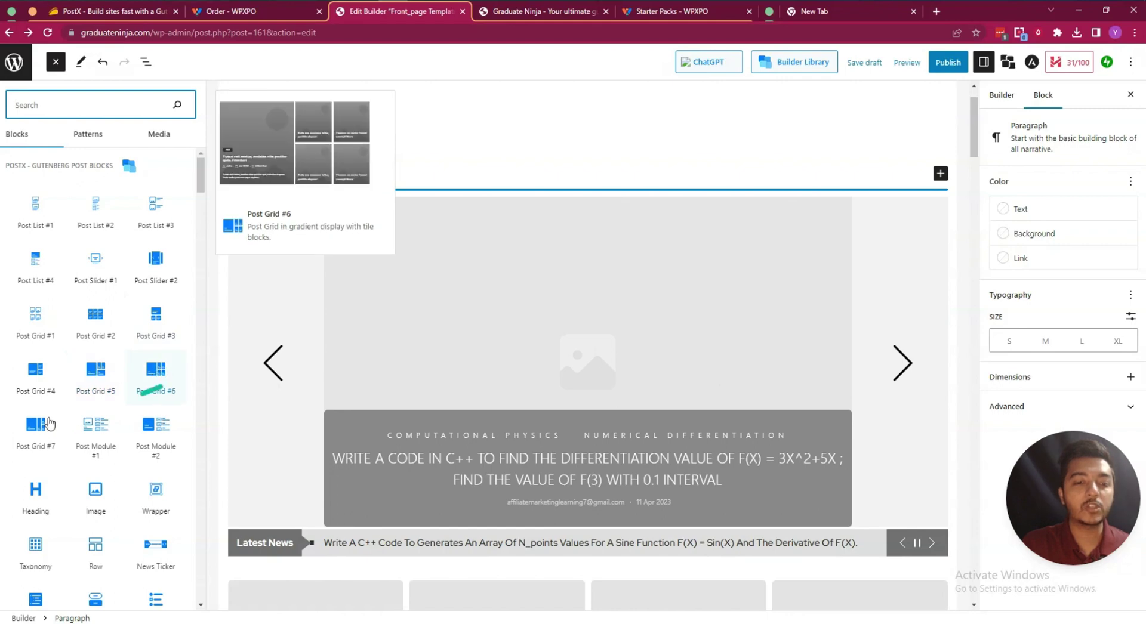
Step: Preview the Image, Wrapper, Taxonomy, Row and News Ticker block cards
mouse_move(101, 434)
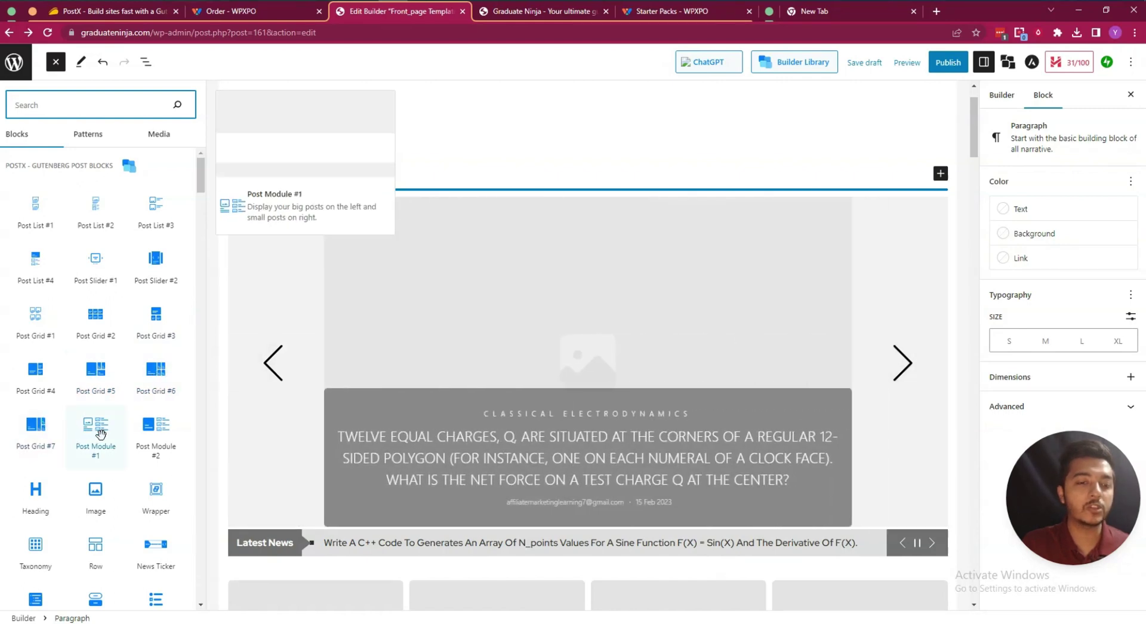
mouse_move(149, 432)
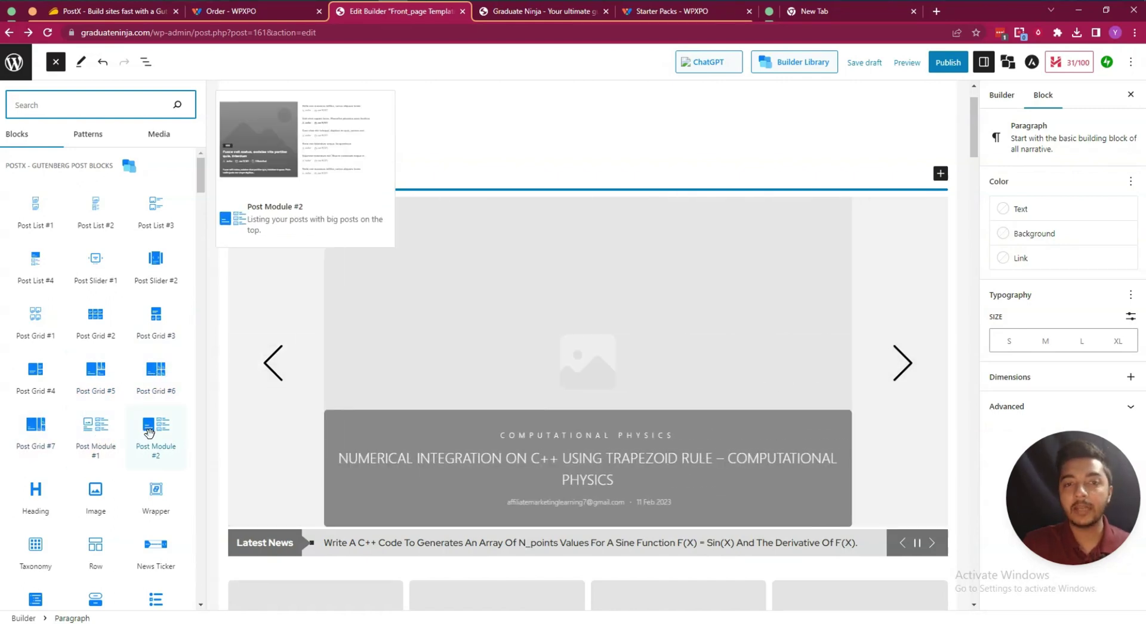
mouse_move(37, 490)
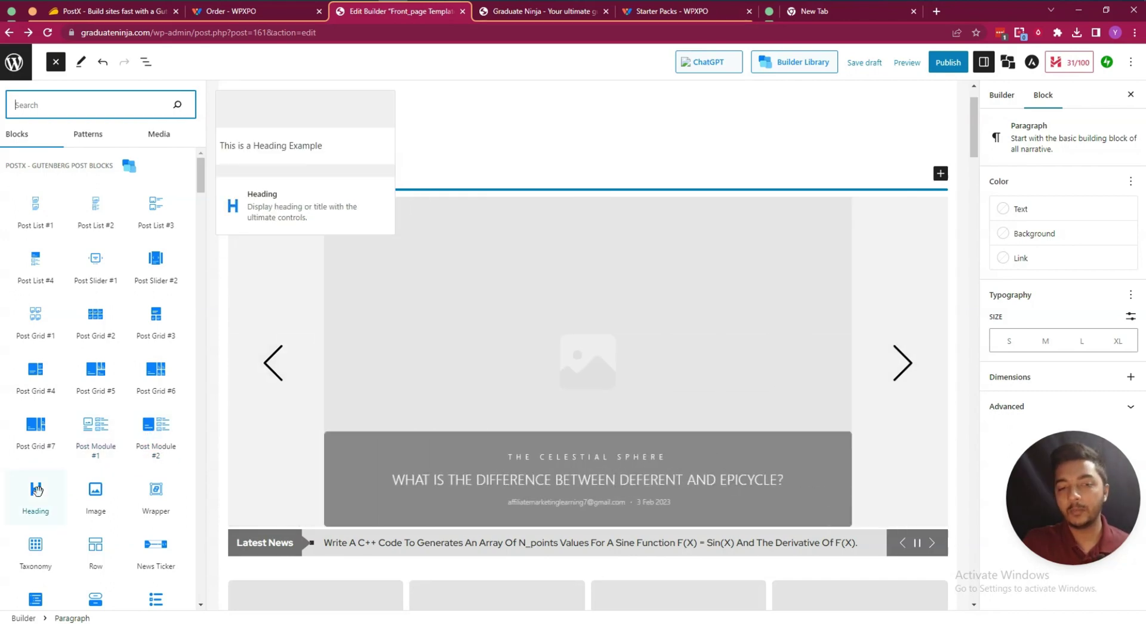
mouse_move(90, 491)
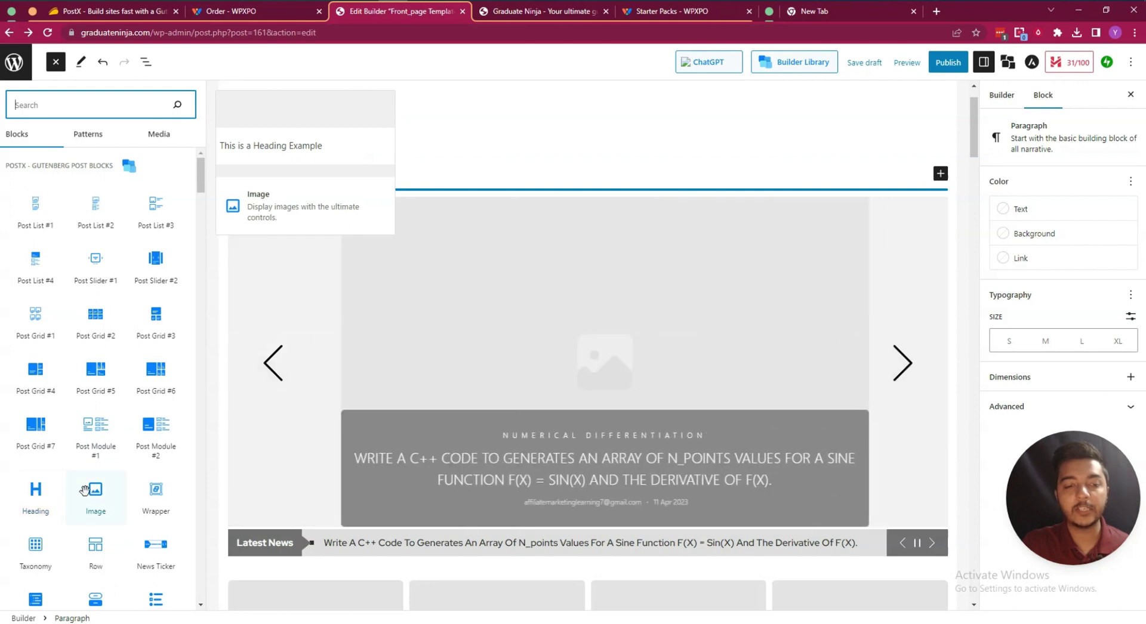
mouse_move(141, 494)
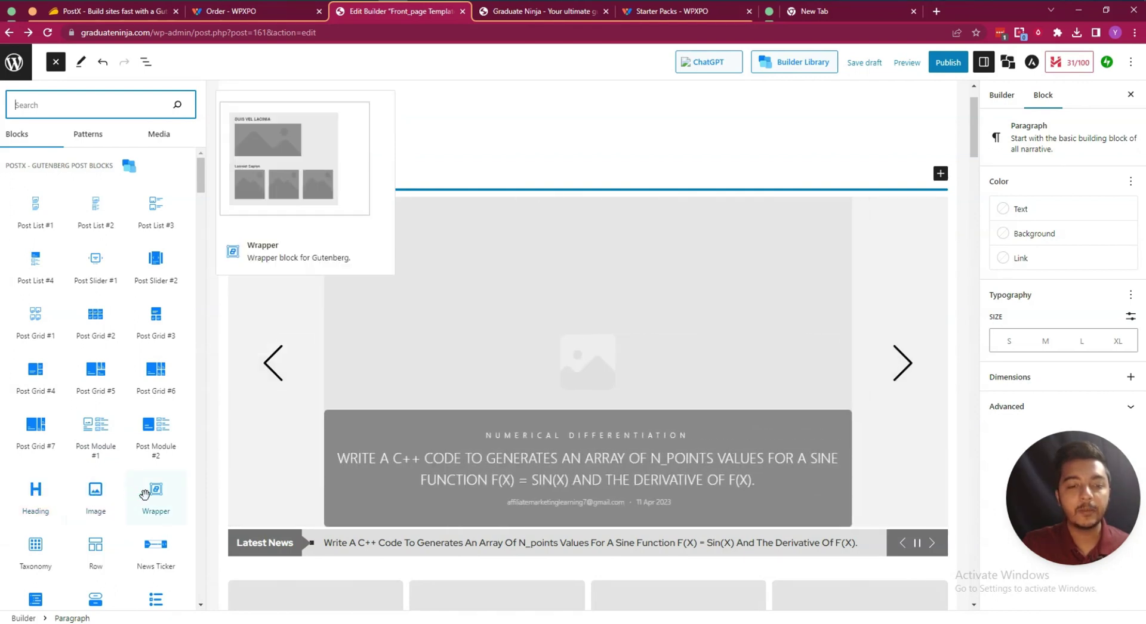
mouse_move(35, 558)
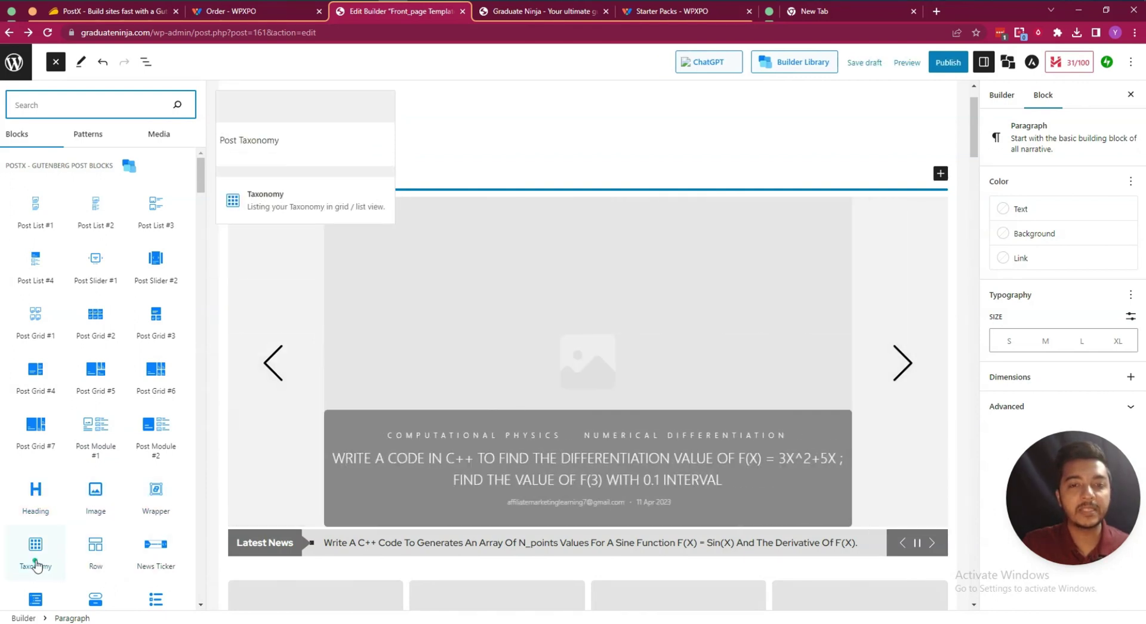
mouse_move(95, 564)
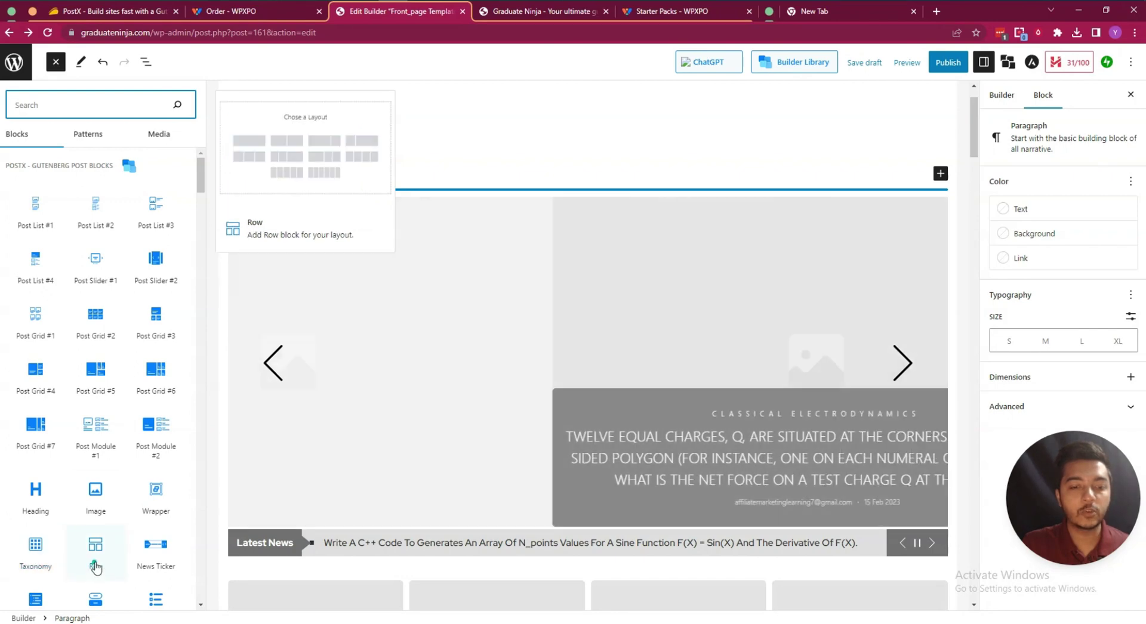
mouse_move(150, 567)
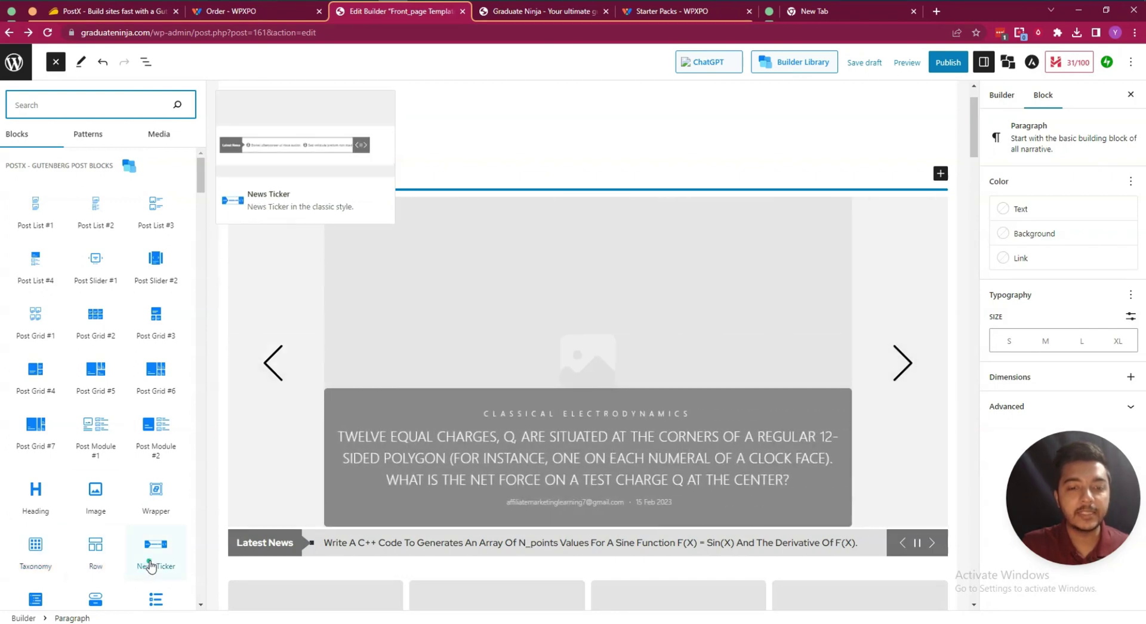
scroll(524, 396, down, 5)
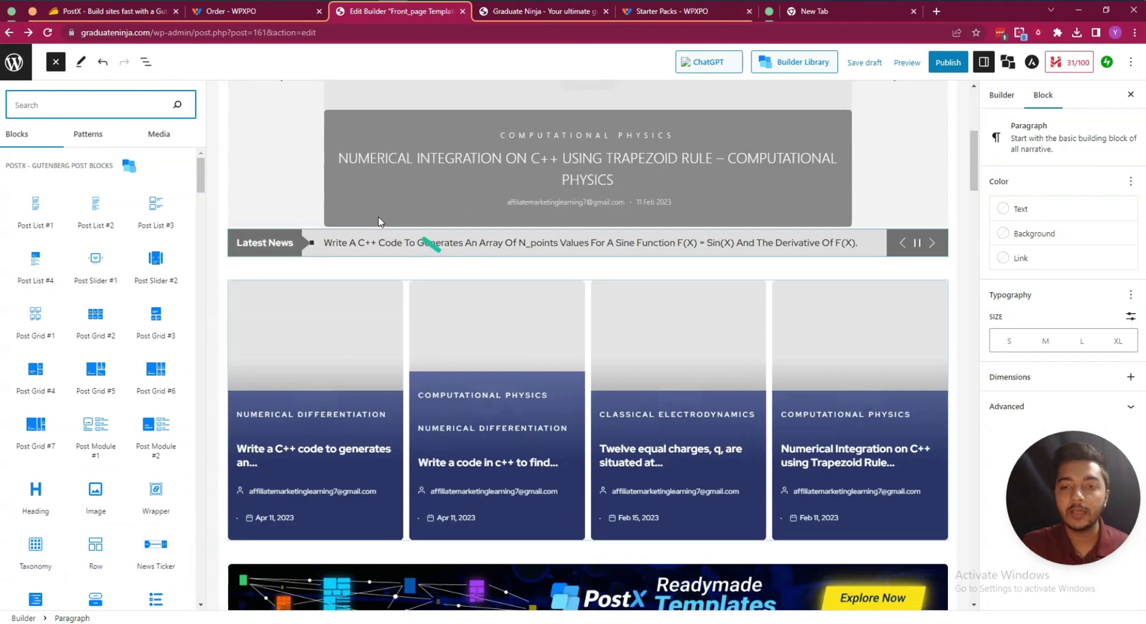
Step: Select the News Ticker block and browse the PostX Site Builder blocks
click(361, 240)
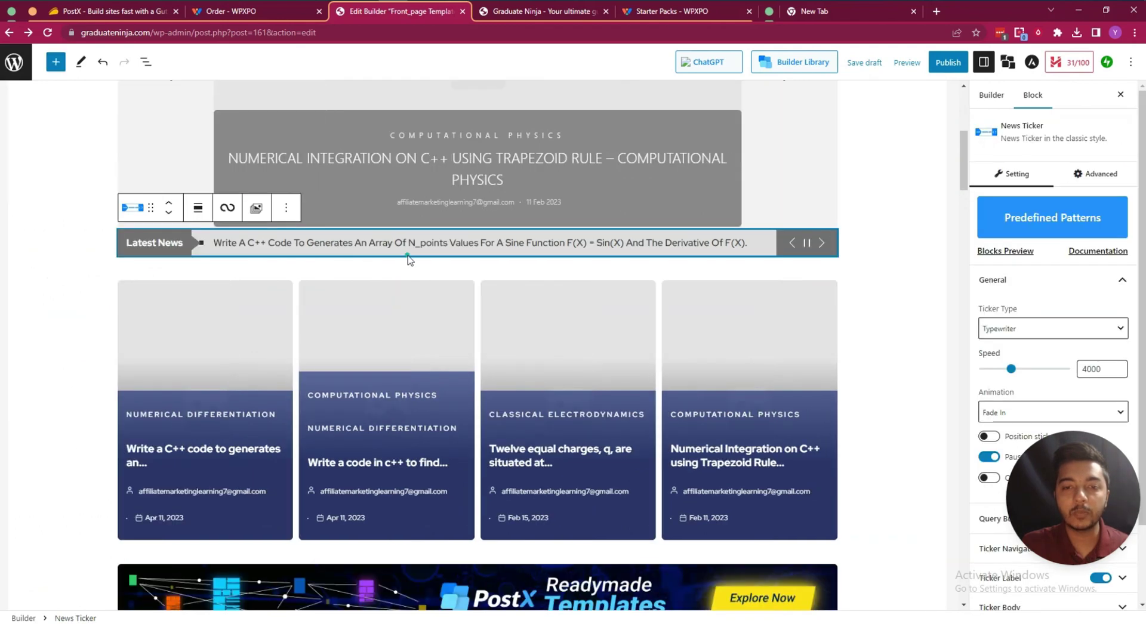
click(56, 62)
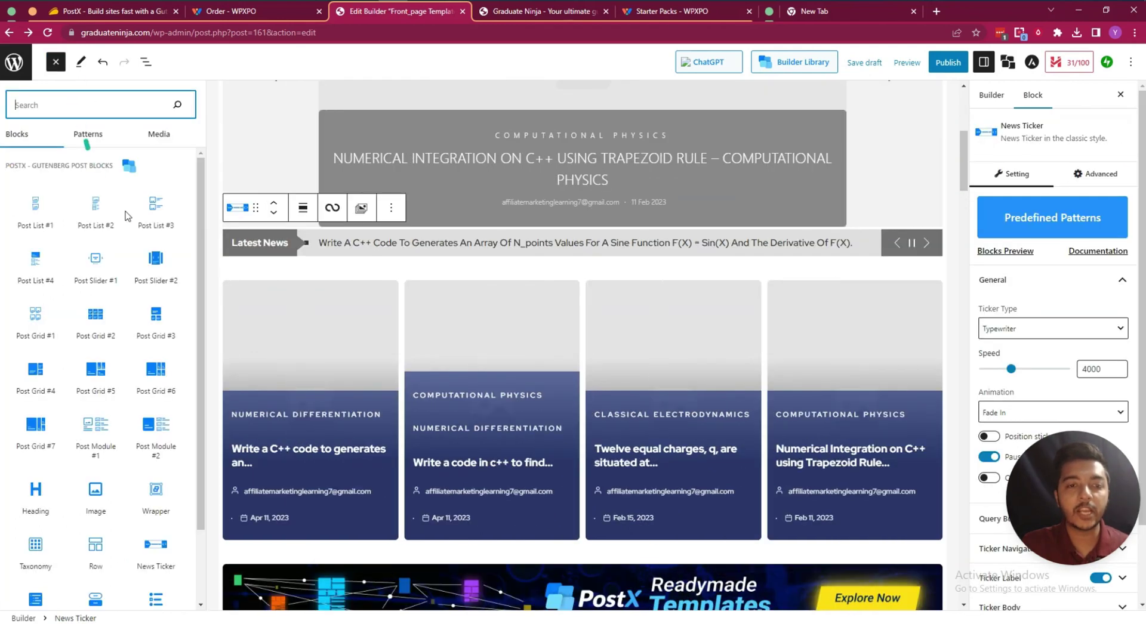
scroll(96, 388, down, 3)
scroll(114, 411, down, 1)
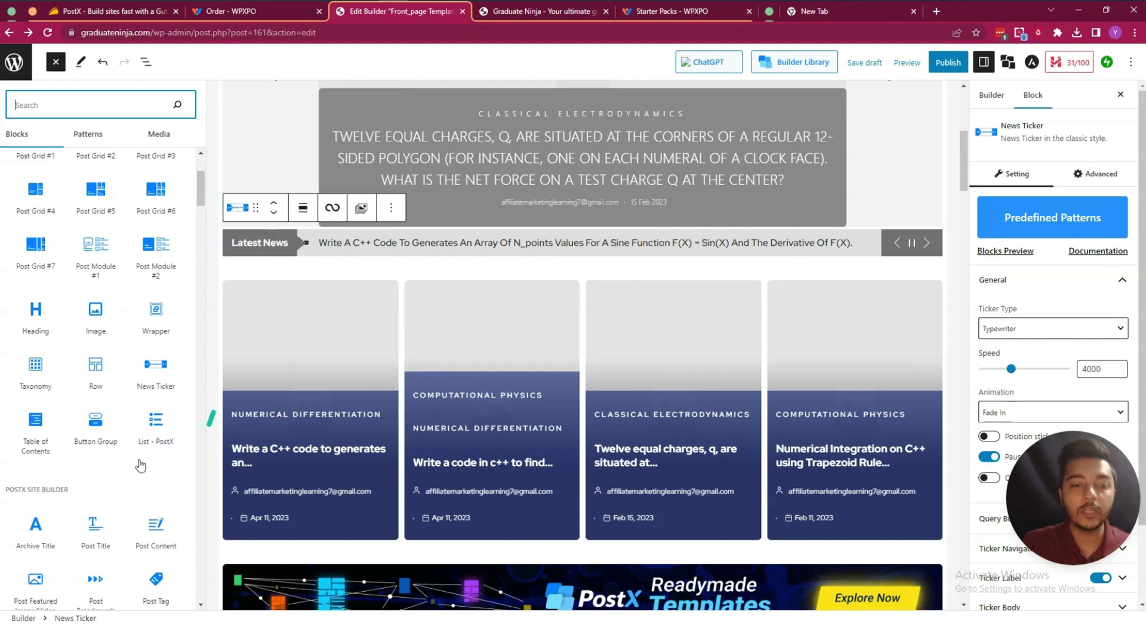
scroll(132, 467, down, 3)
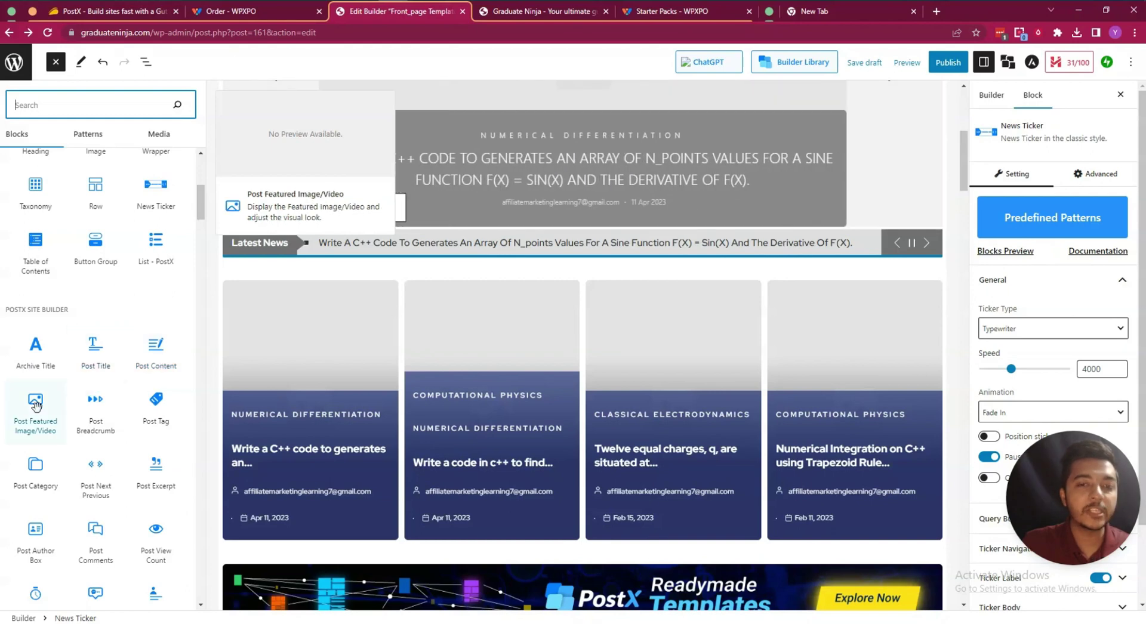
scroll(112, 430, down, 4)
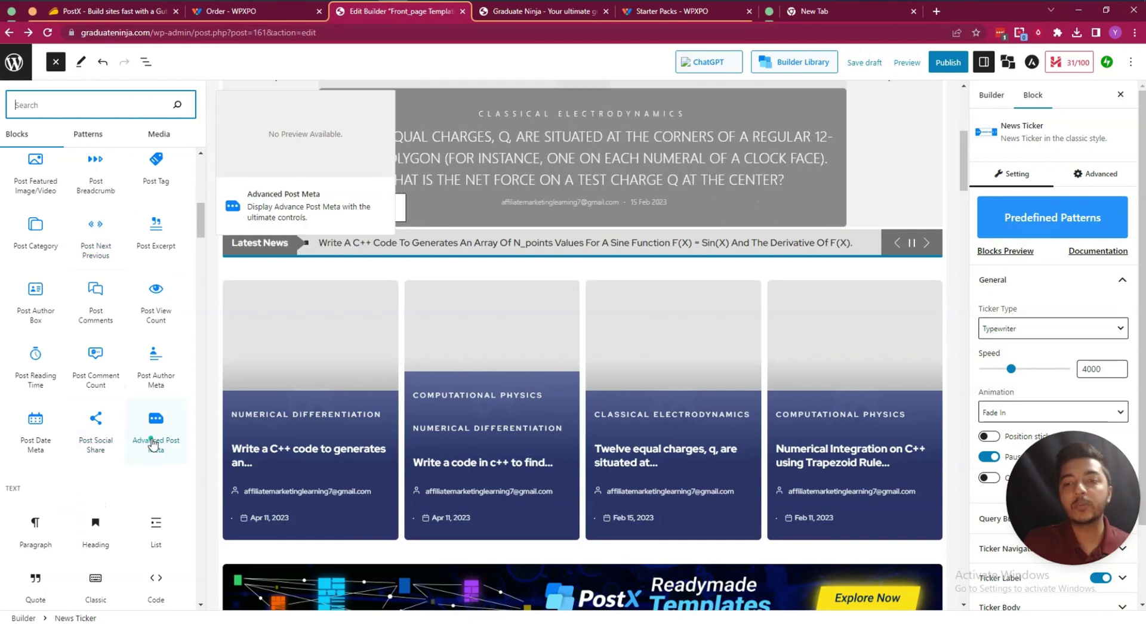
scroll(492, 431, down, 10)
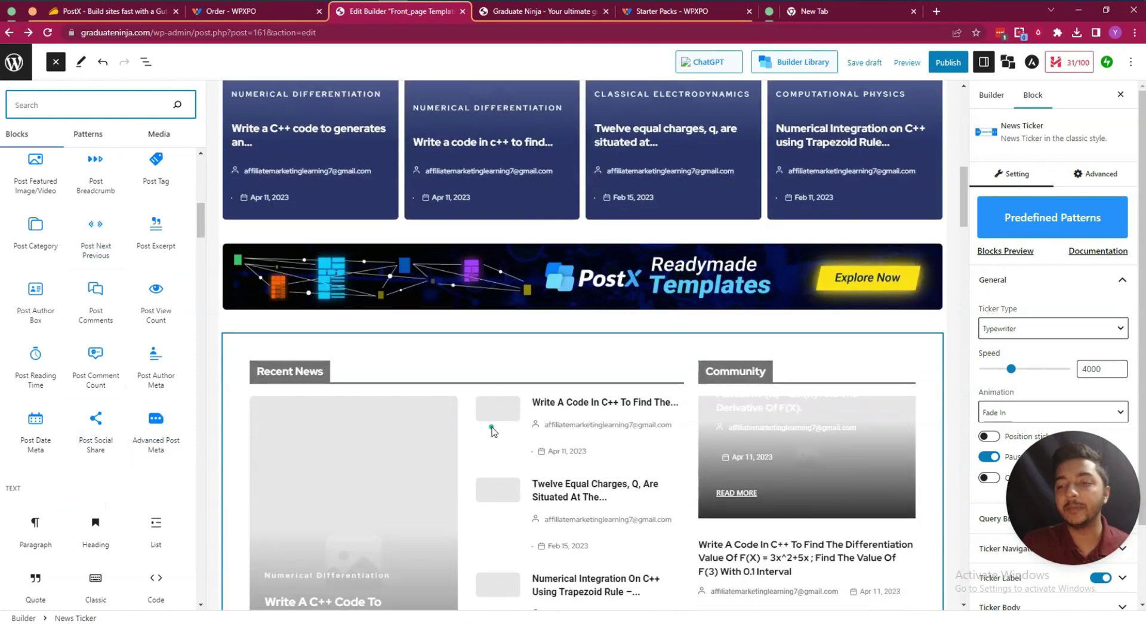
scroll(746, 394, down, 2)
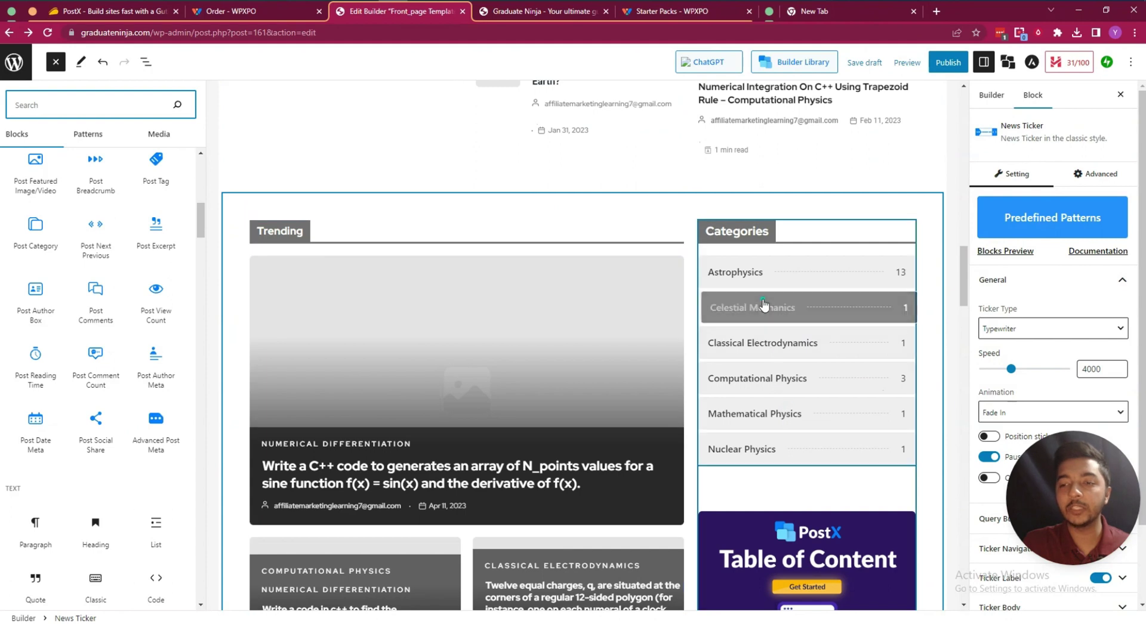
Step: Drag a Taxonomy block onto the Categories list
scroll(120, 262, up, 6)
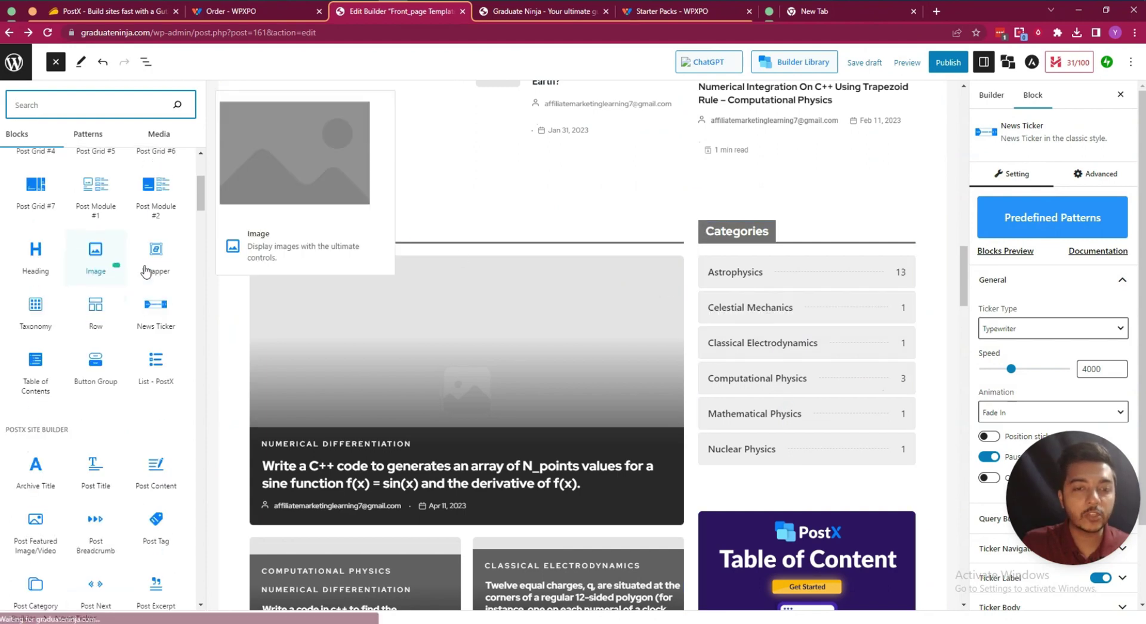
mouse_move(148, 272)
scroll(136, 274, up, 2)
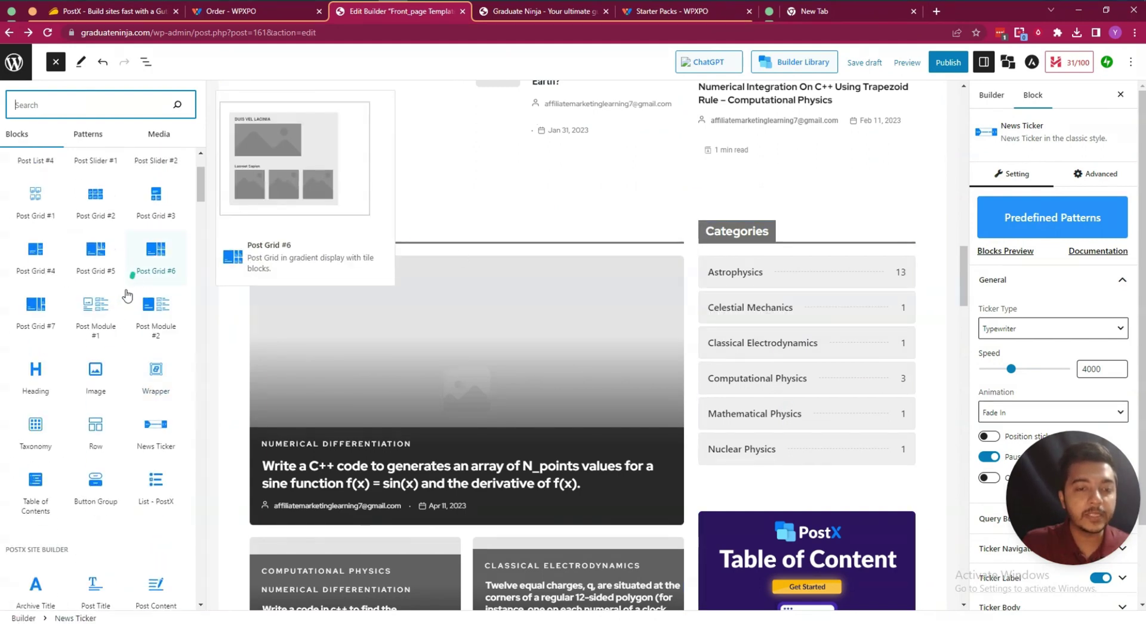
scroll(50, 340, up, 1)
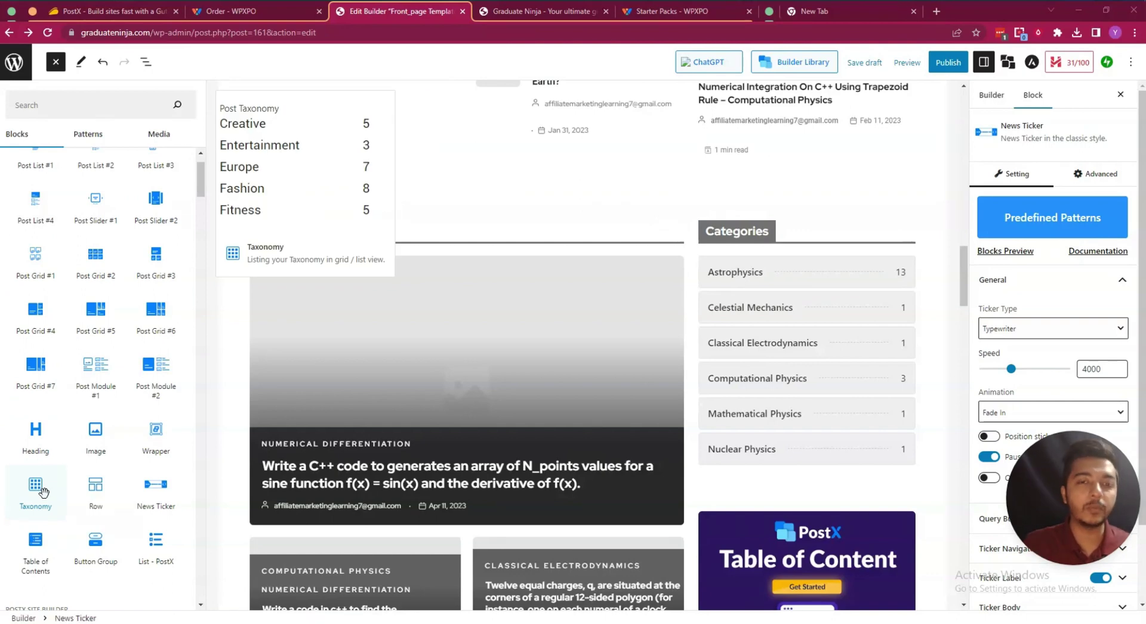
drag(258, 430, 942, 110)
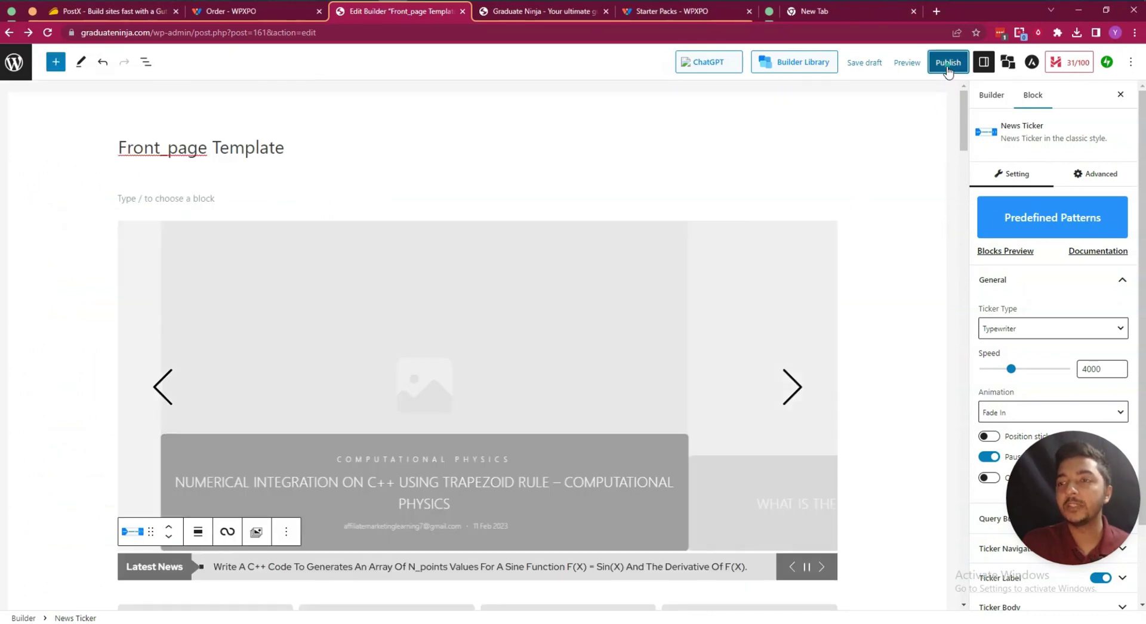
Step: Publish the Front_page Template and switch to the Graduate Ninja site tab
click(947, 67)
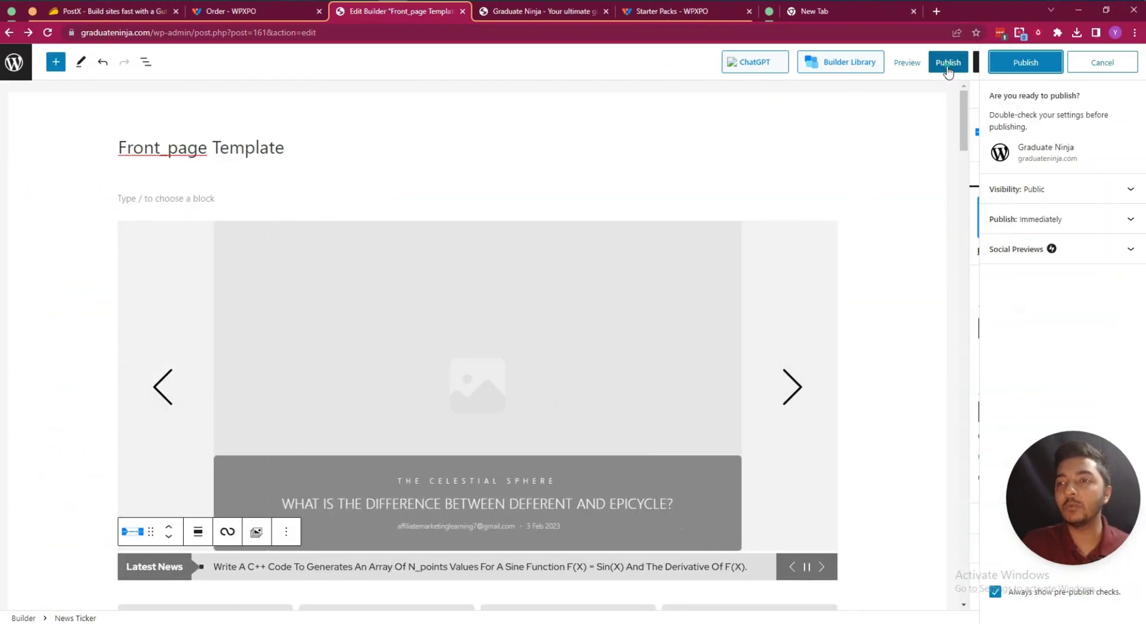
click(1021, 64)
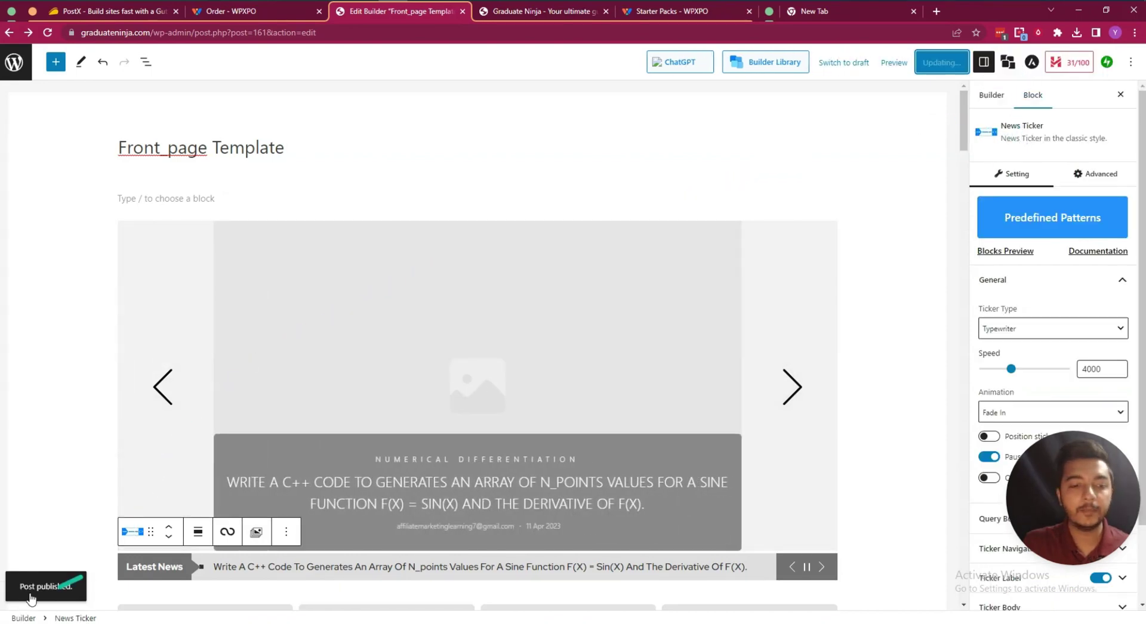
click(575, 13)
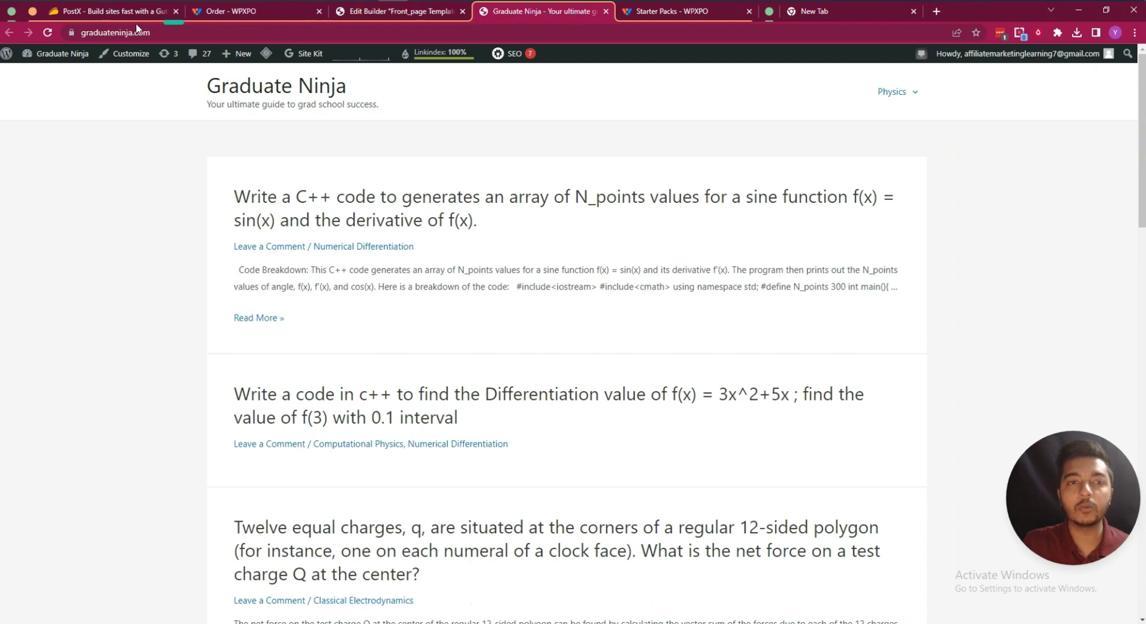
Step: Reload the Graduate Ninja homepage and scroll through the new PostX layout
click(45, 39)
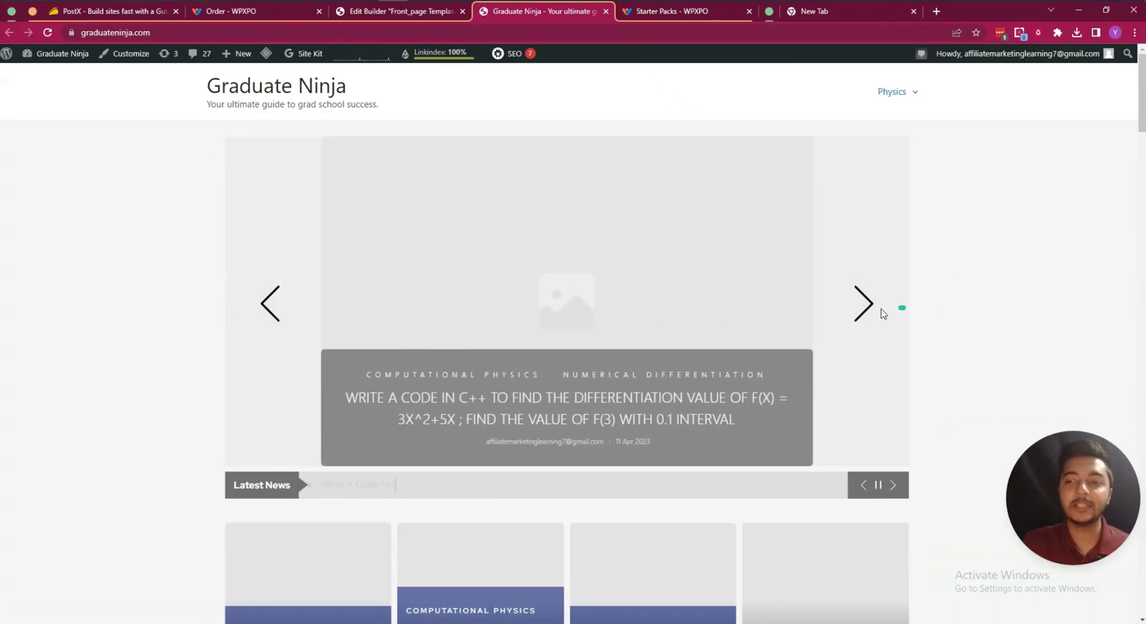
scroll(883, 314, down, 15)
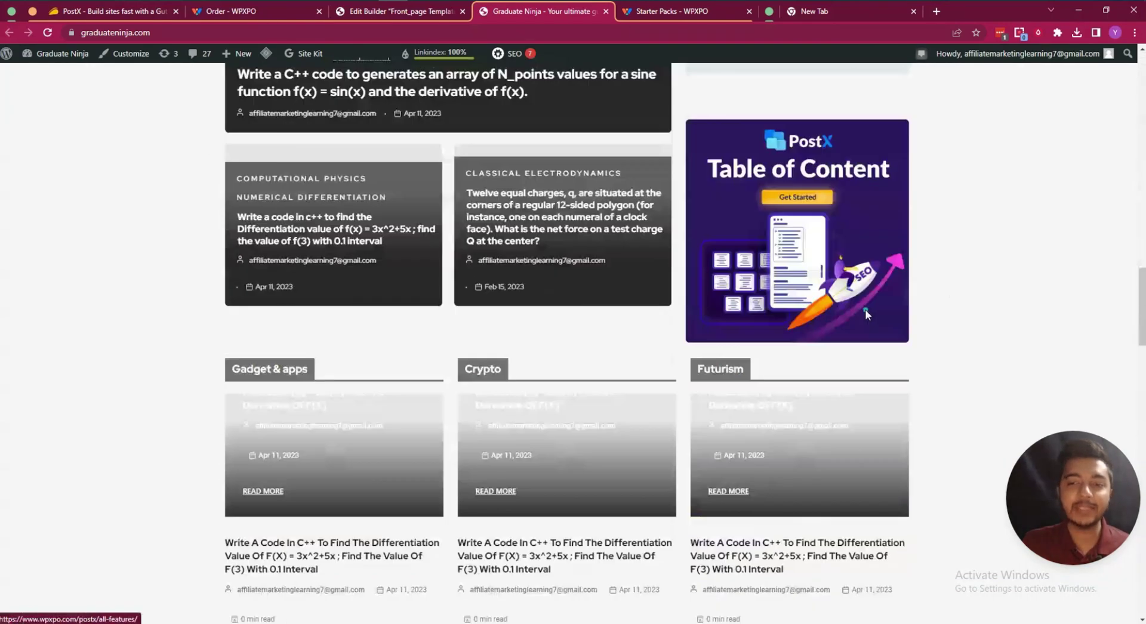
scroll(866, 313, down, 10)
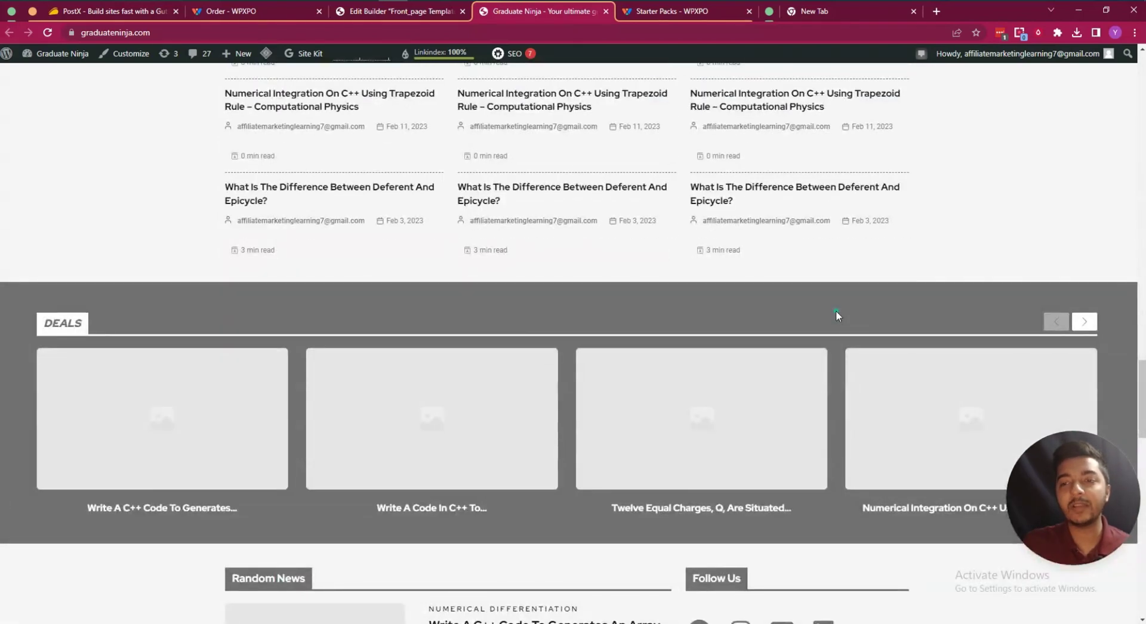
scroll(835, 310, up, 6)
scroll(474, 253, down, 16)
scroll(474, 253, down, 10)
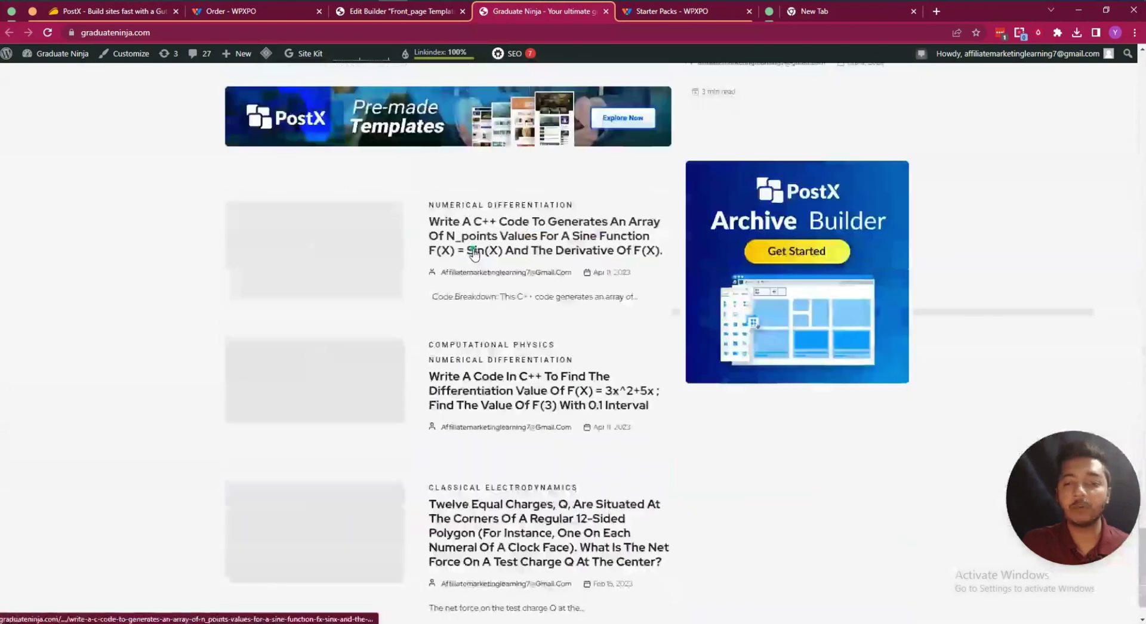
scroll(468, 251, up, 6)
scroll(469, 251, down, 6)
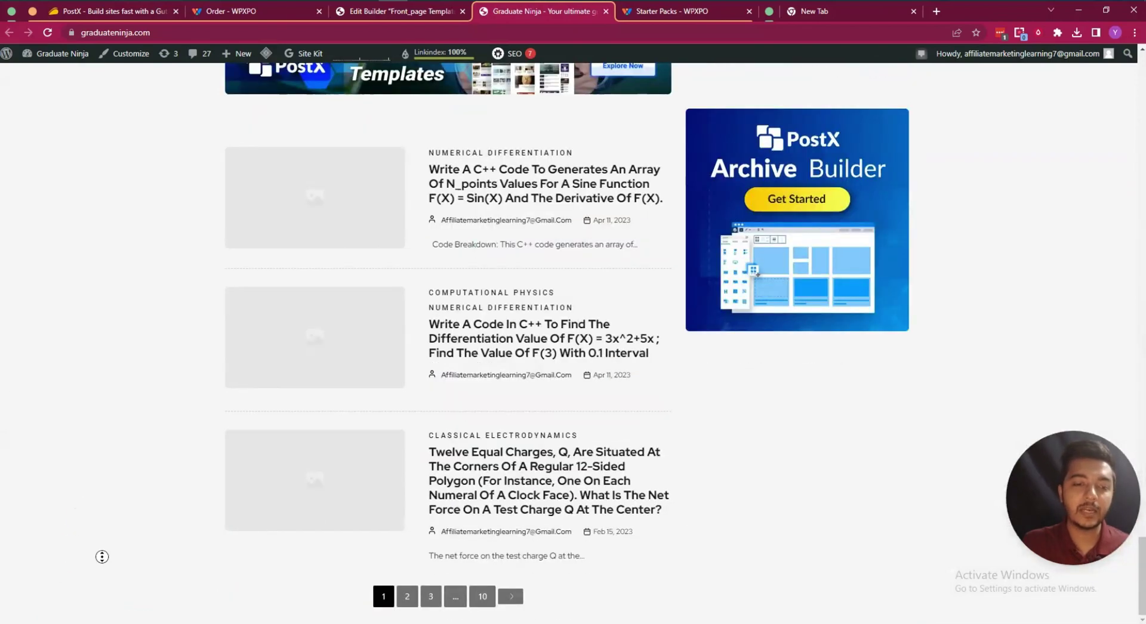
scroll(128, 299, up, 15)
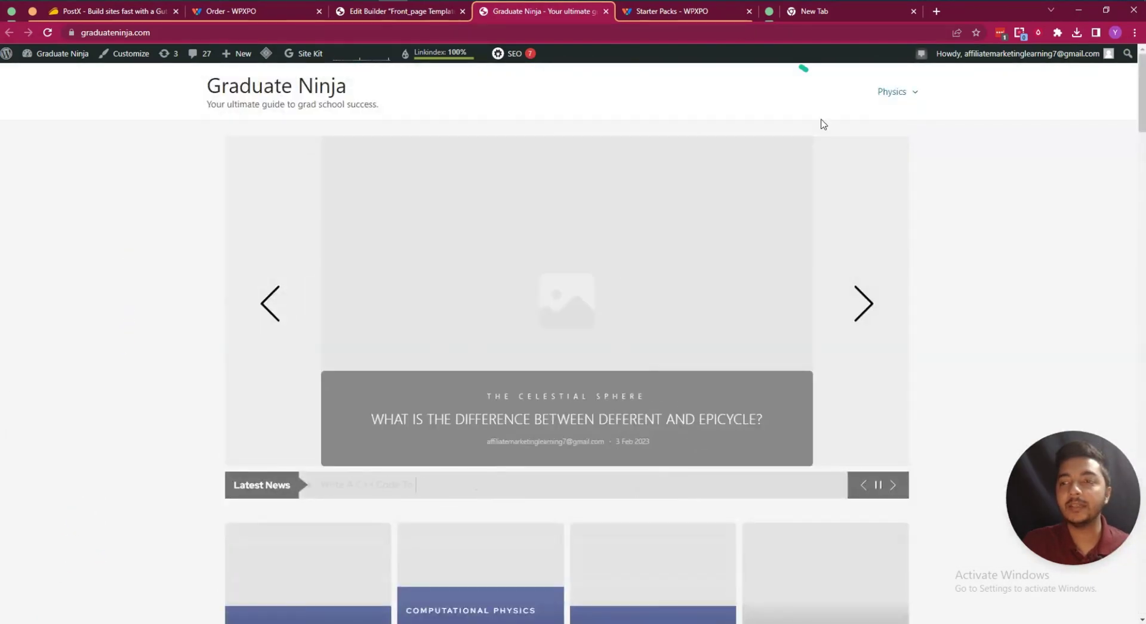
Step: Advance the hero slider three posts and select text in the Latest News ticker
click(861, 302)
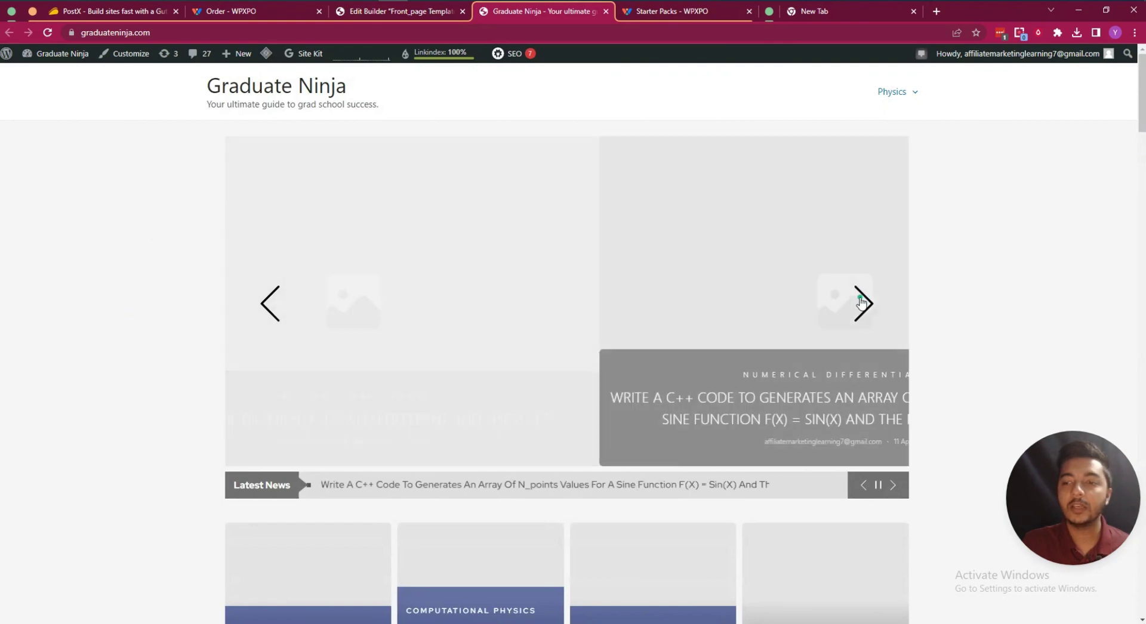
click(861, 302)
click(861, 303)
scroll(861, 303, down, 6)
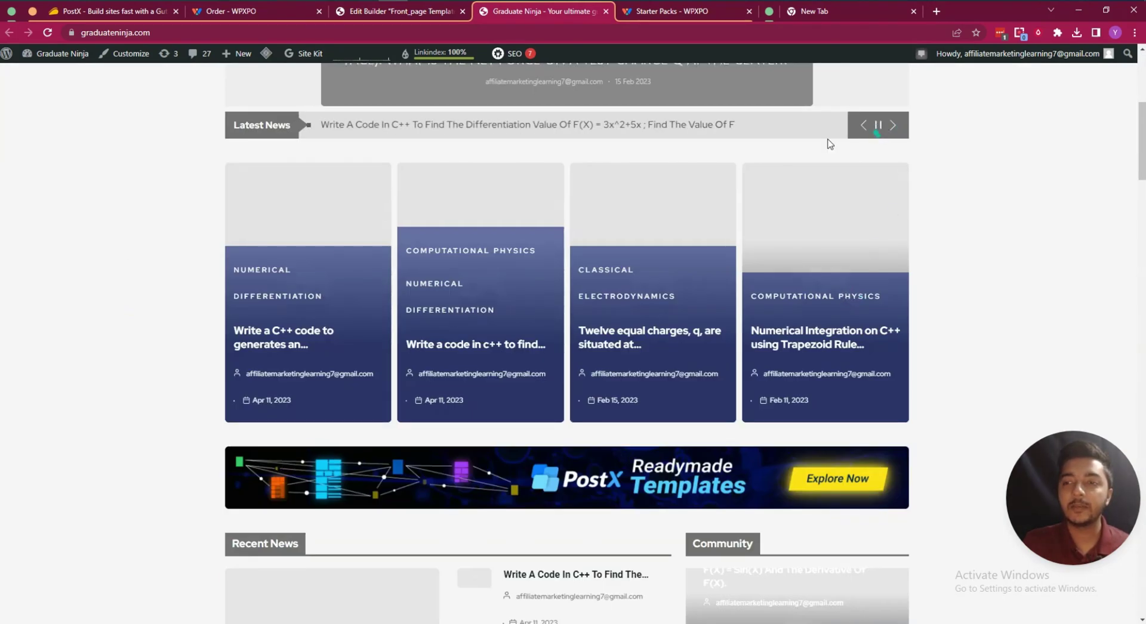
drag(321, 124, 688, 127)
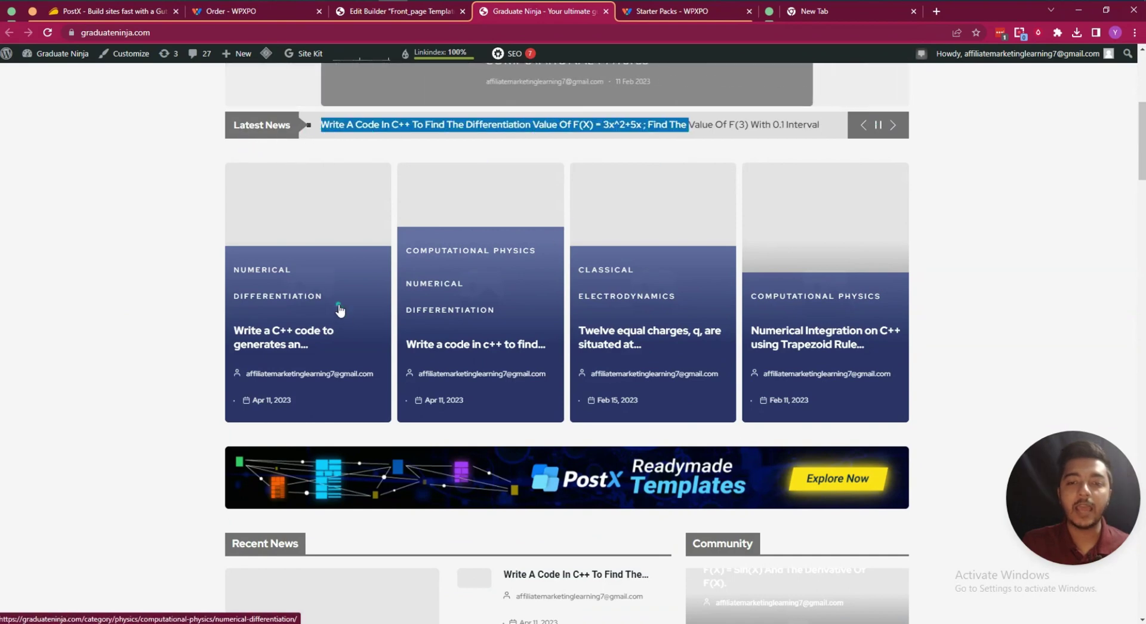
Step: Open the C++ sine-array post, then return to the template editor
click(288, 335)
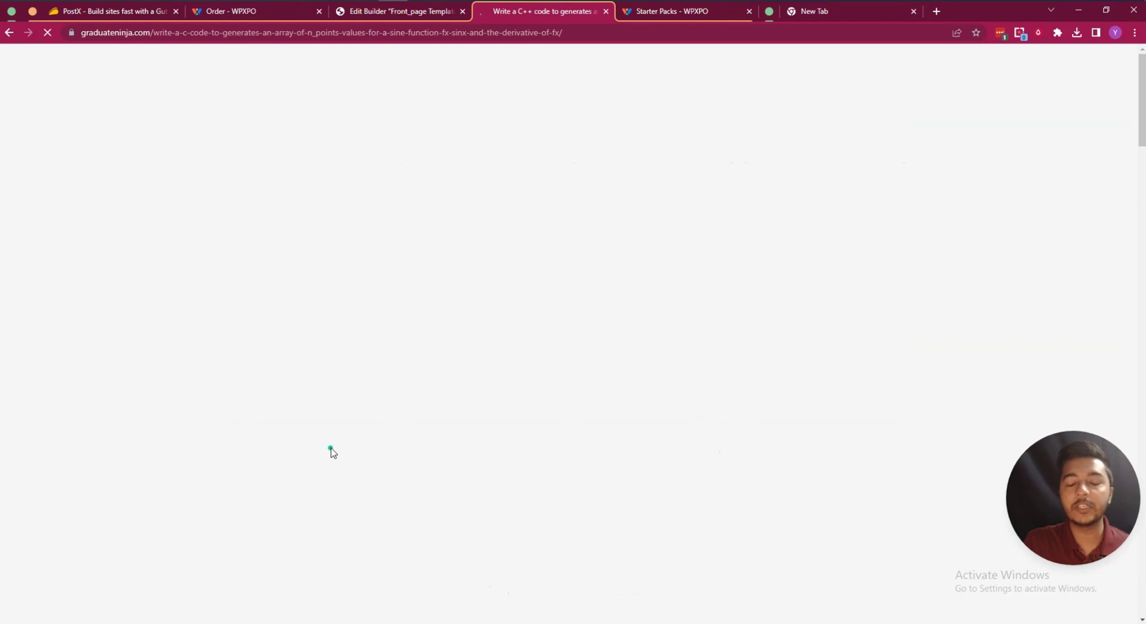
scroll(333, 328, down, 12)
scroll(338, 328, up, 12)
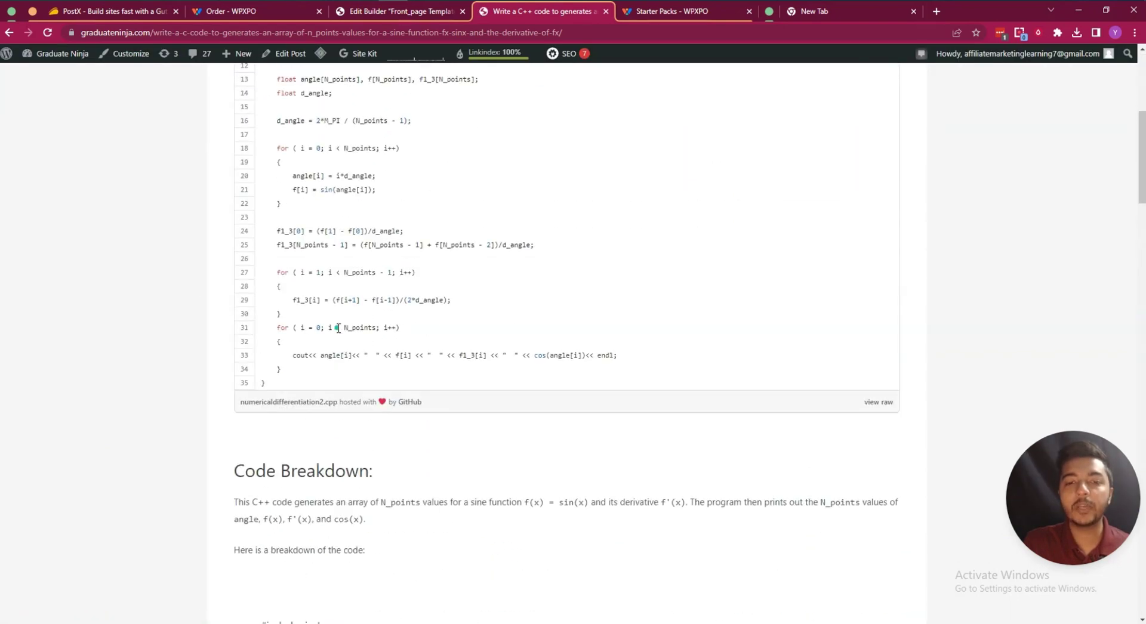
click(362, 16)
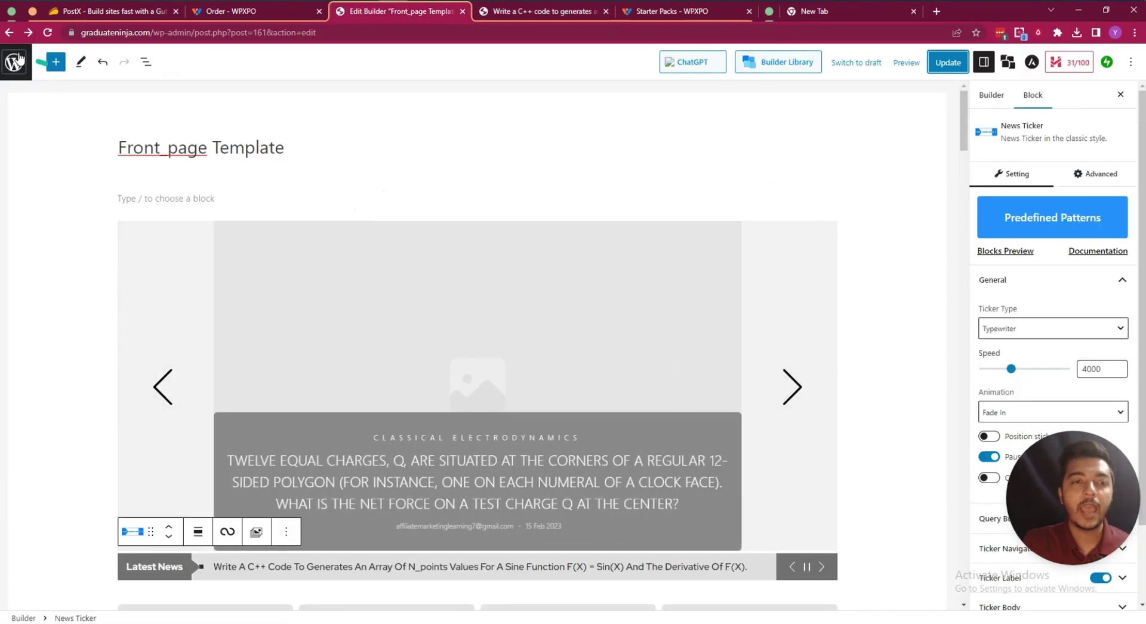
click(21, 53)
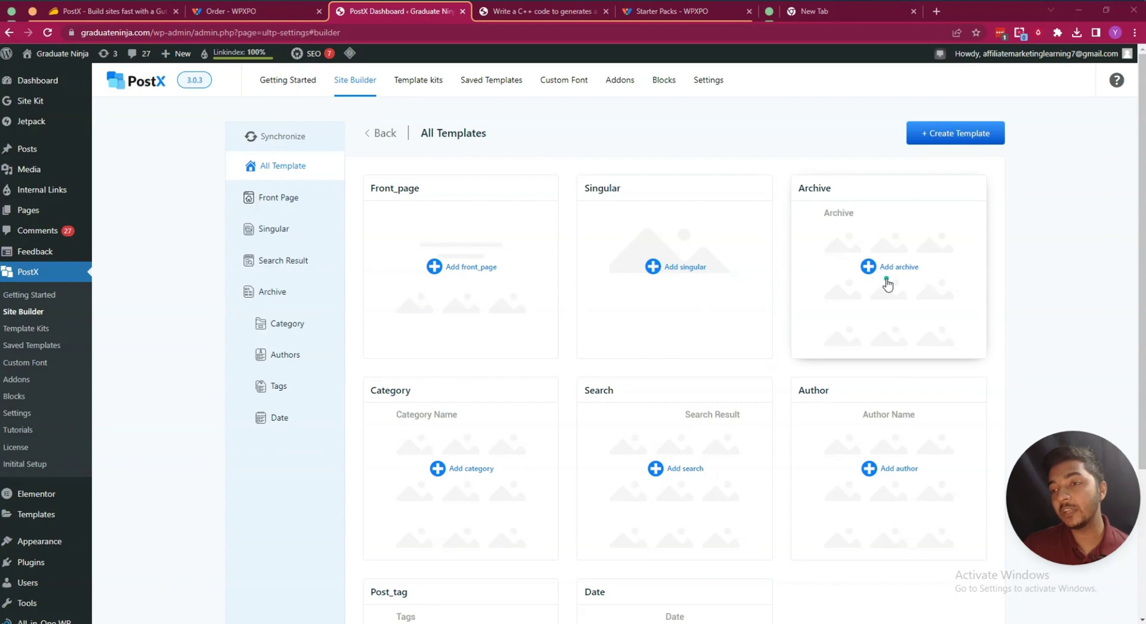
scroll(885, 284, down, 3)
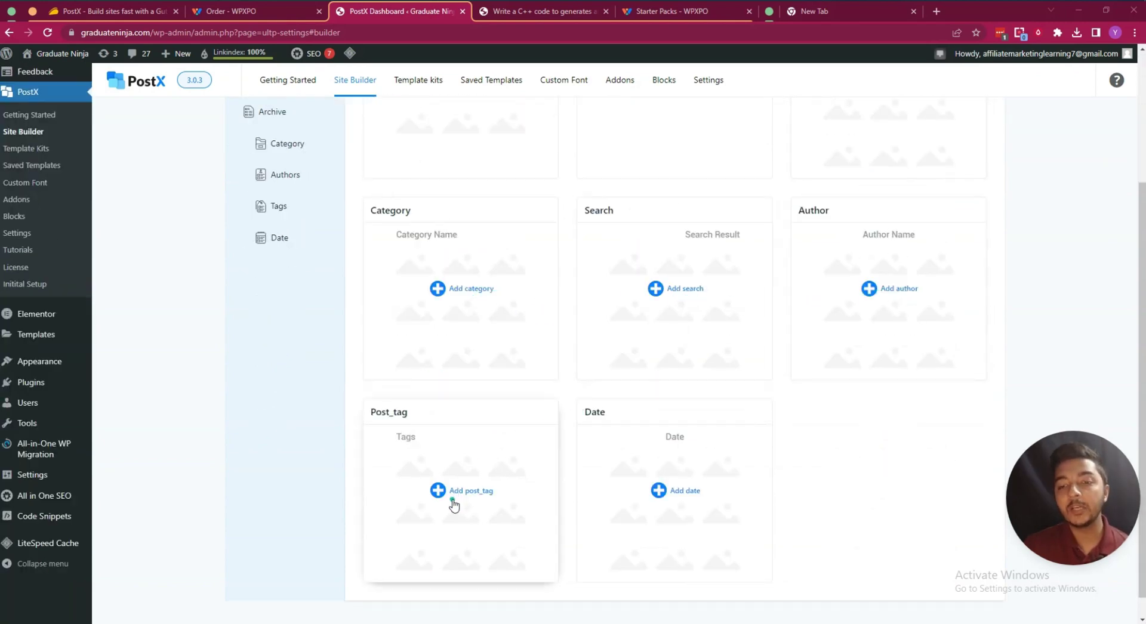
scroll(669, 495, down, 1)
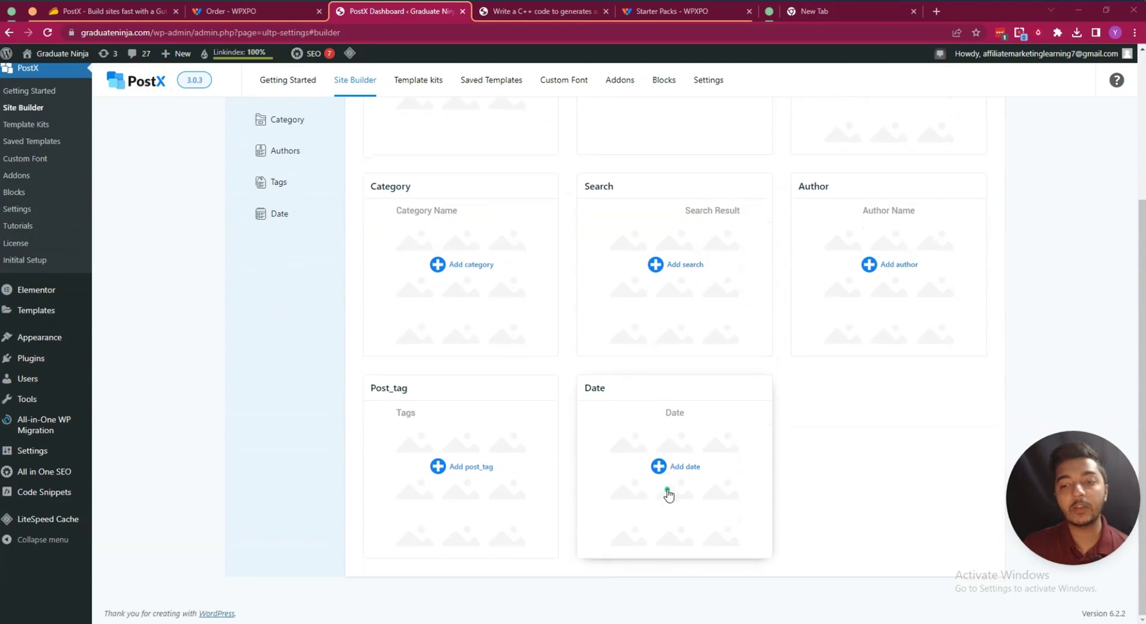
scroll(159, 382, up, 4)
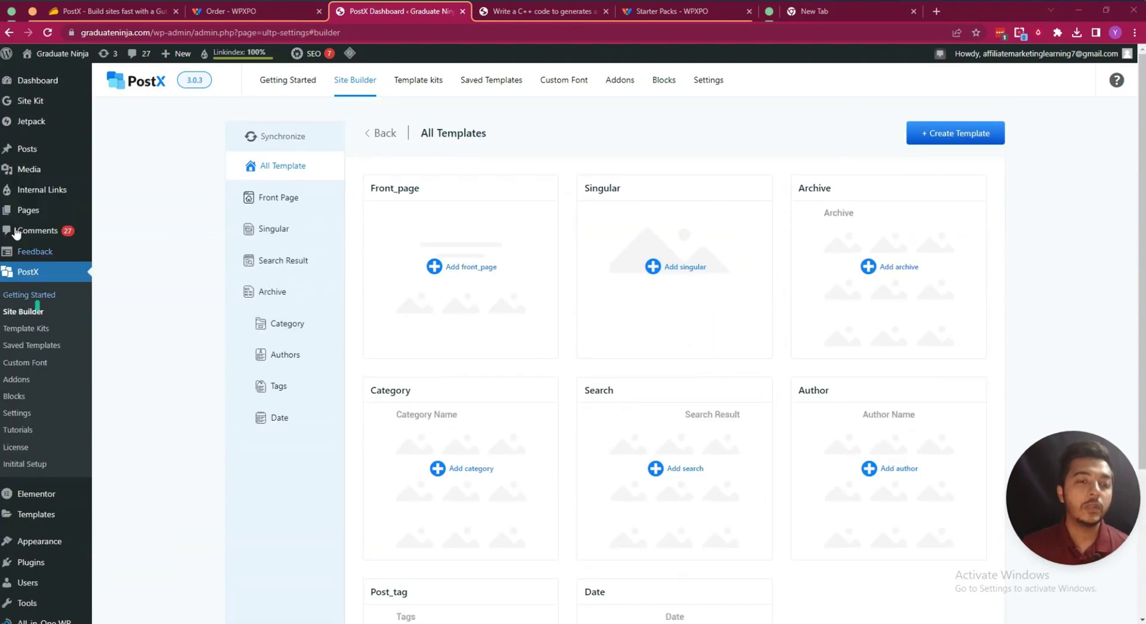
mouse_move(39, 176)
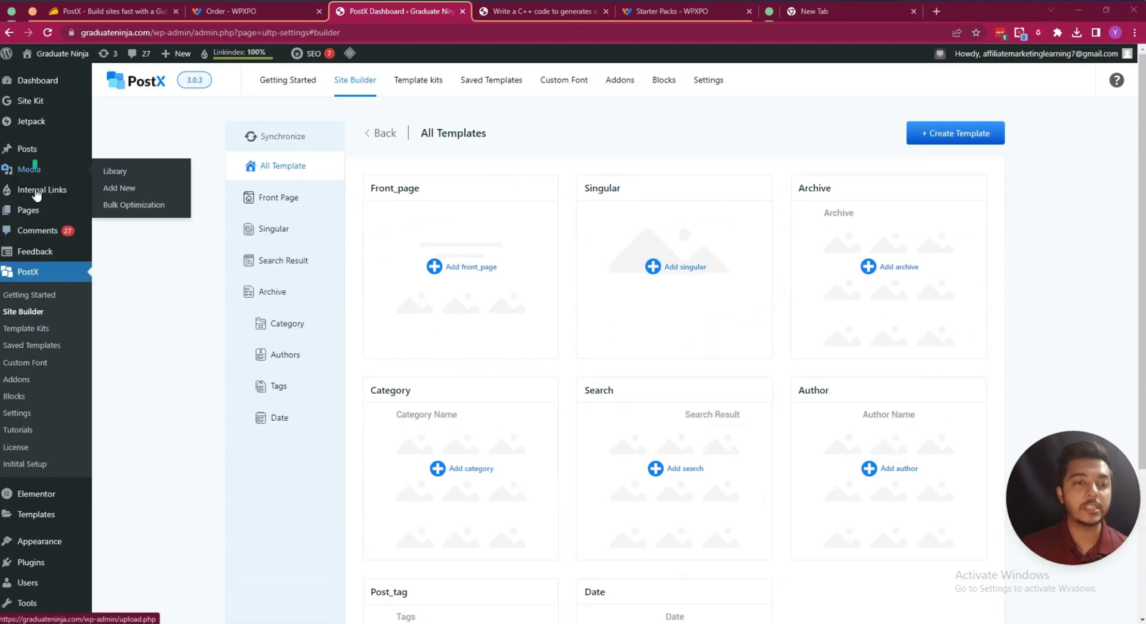
mouse_move(28, 213)
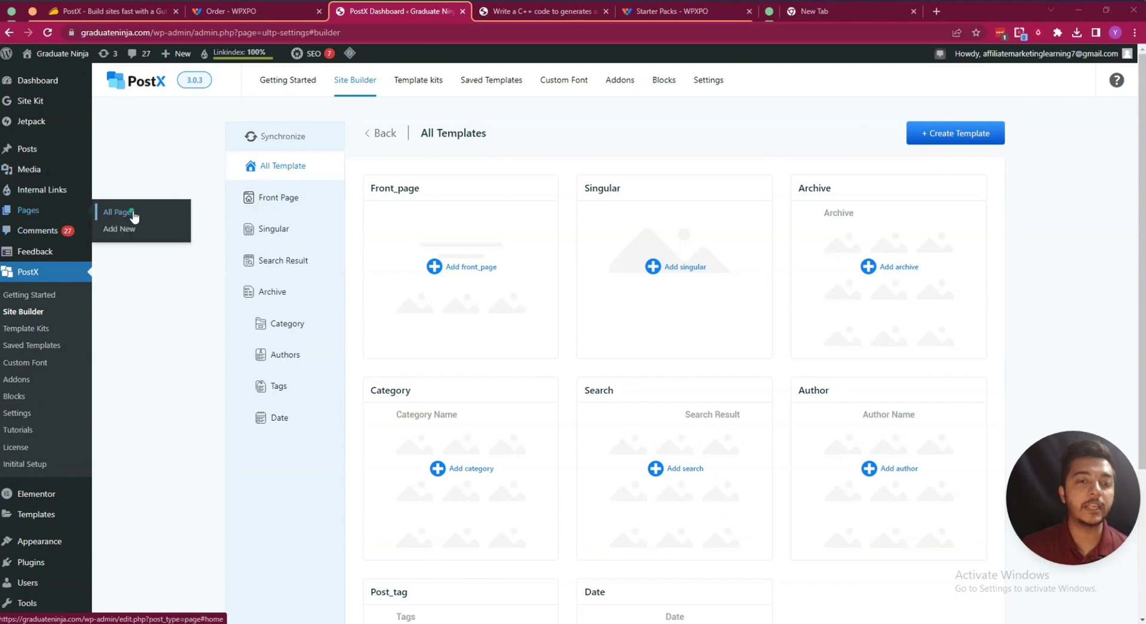
Step: Create a new page and insert a PostX Post List #1 block showing site posts
click(130, 235)
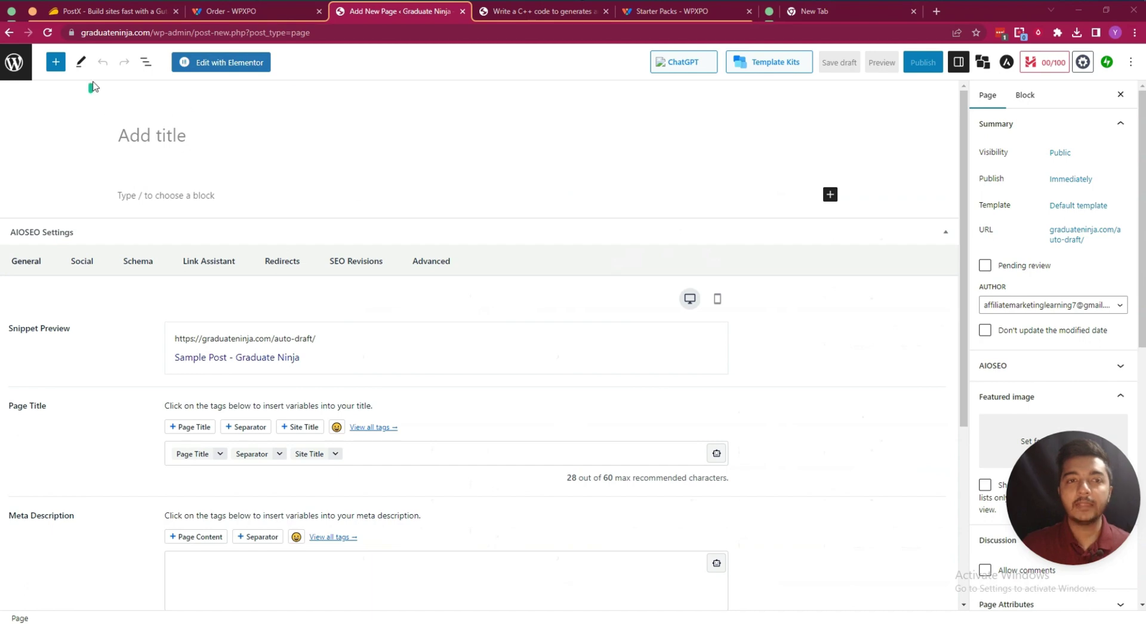
click(55, 62)
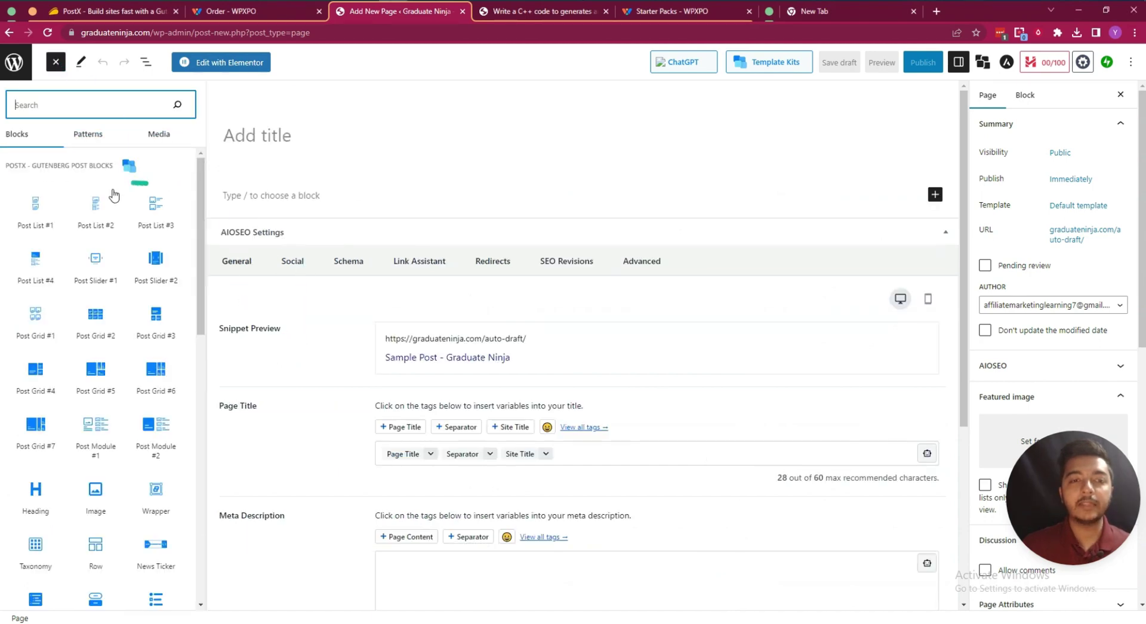
mouse_move(45, 206)
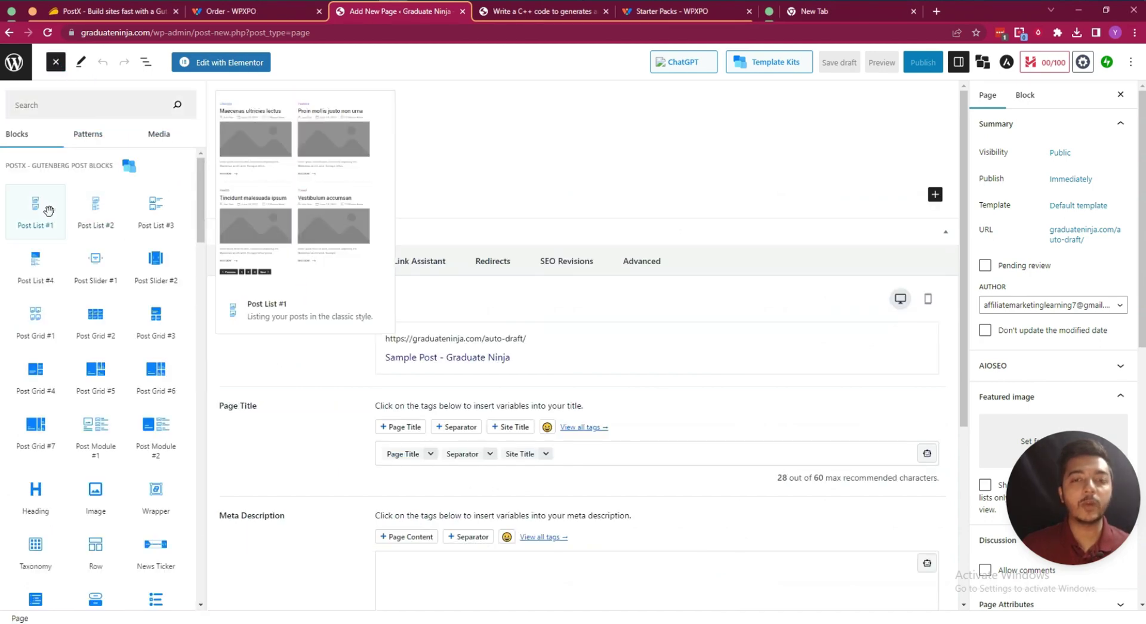
click(48, 210)
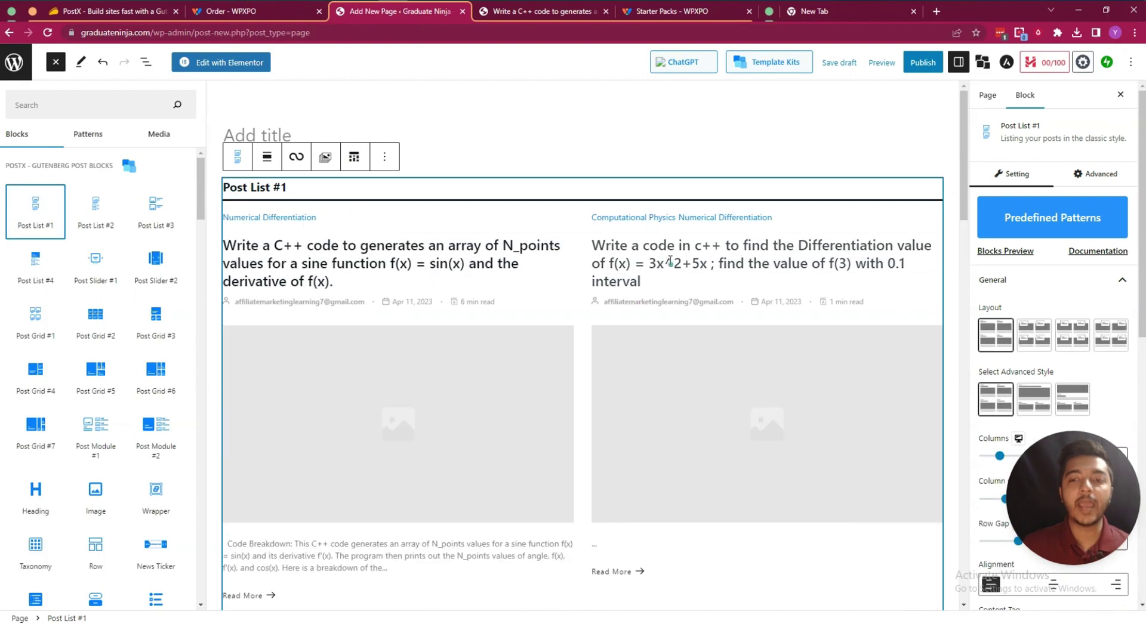
scroll(704, 335, down, 10)
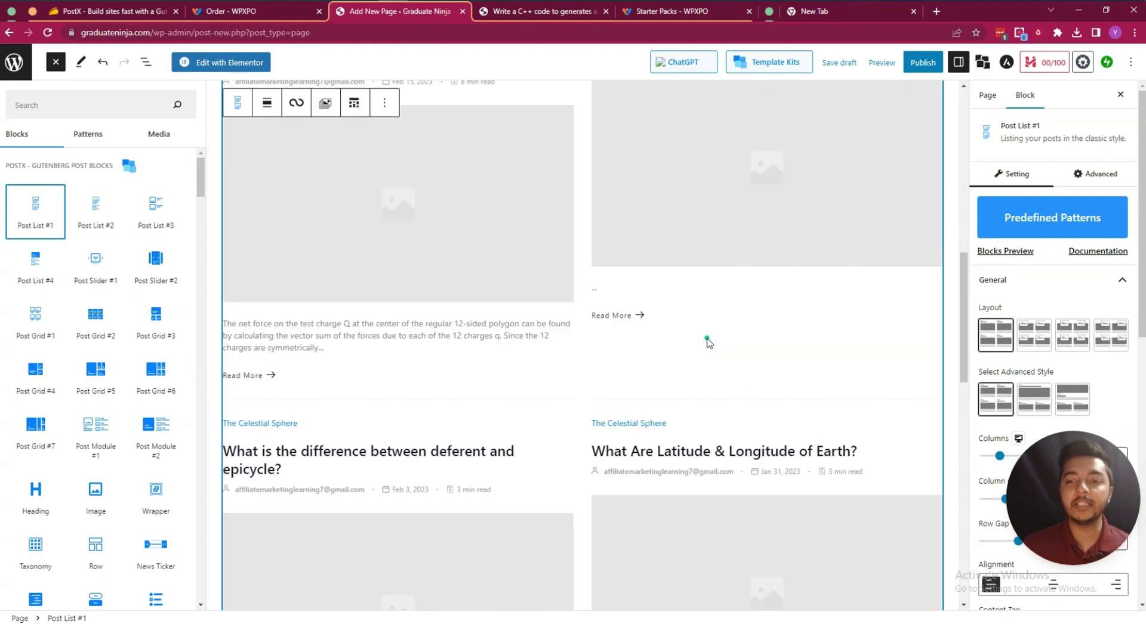
scroll(708, 340, down, 4)
scroll(708, 340, up, 10)
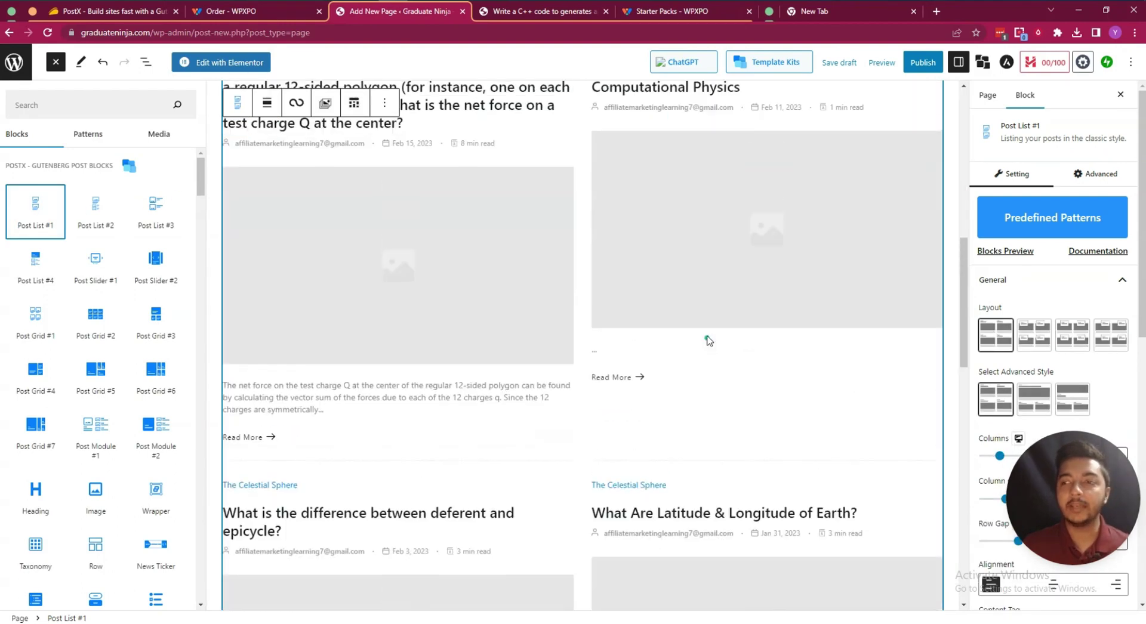
scroll(708, 320, up, 6)
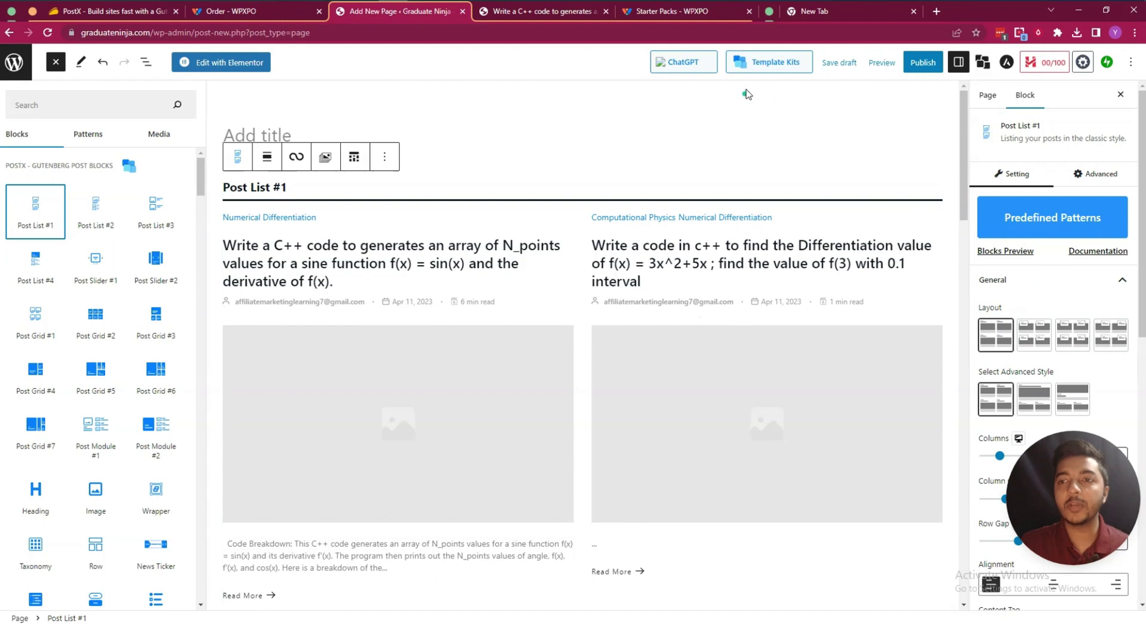
Step: Follow the ChatGPT assistant's OpenAI API-key link, then return to the PostX dashboard
click(698, 67)
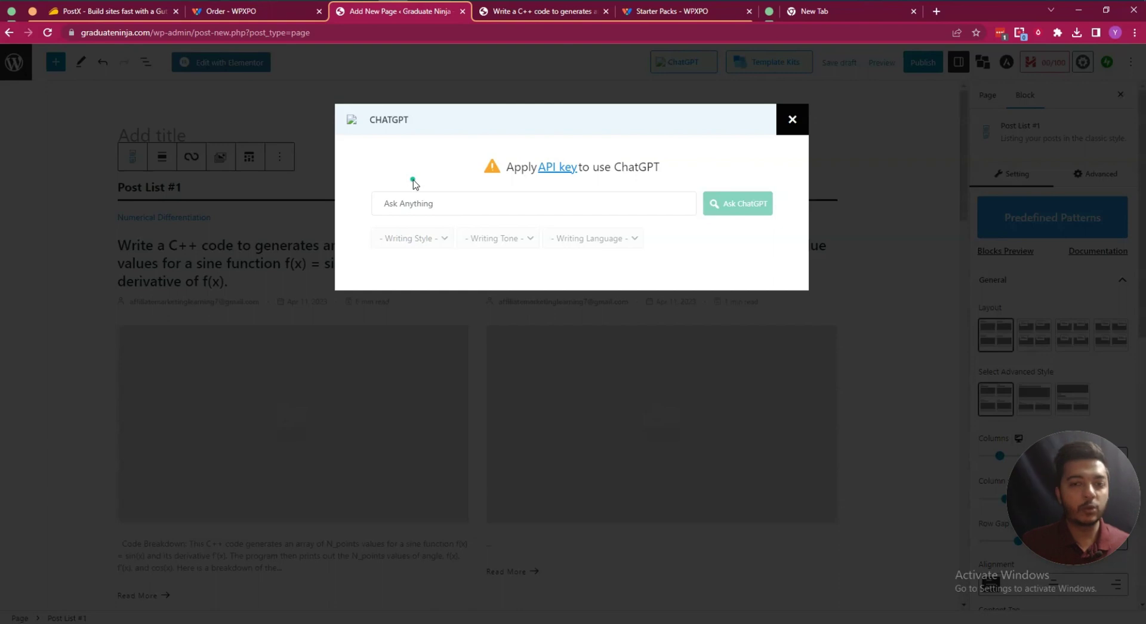
click(559, 168)
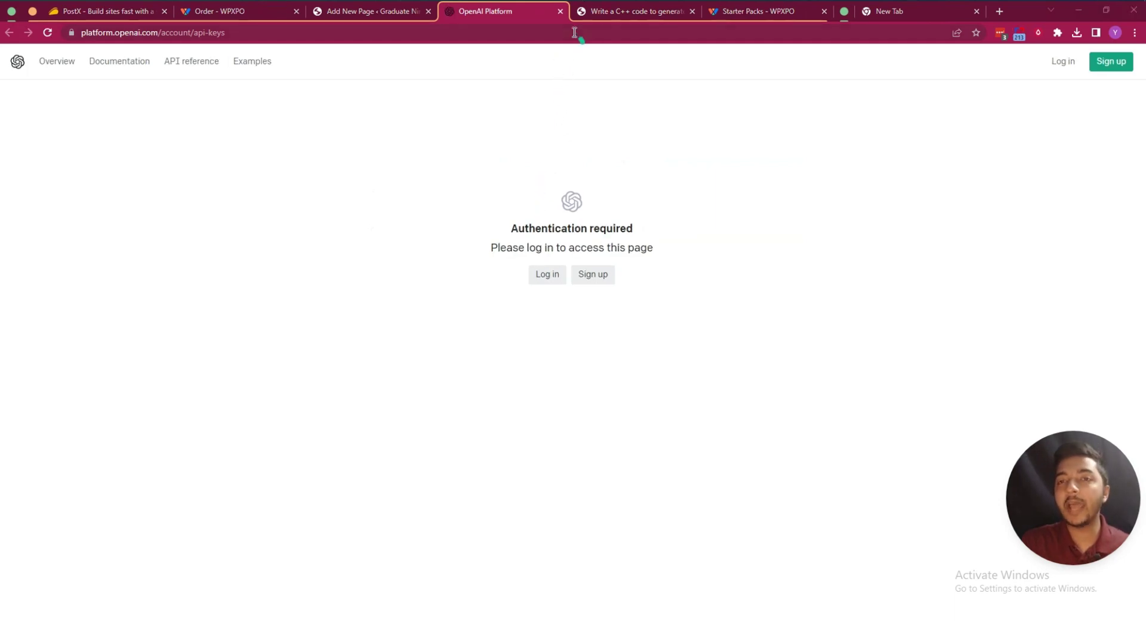
click(367, 11)
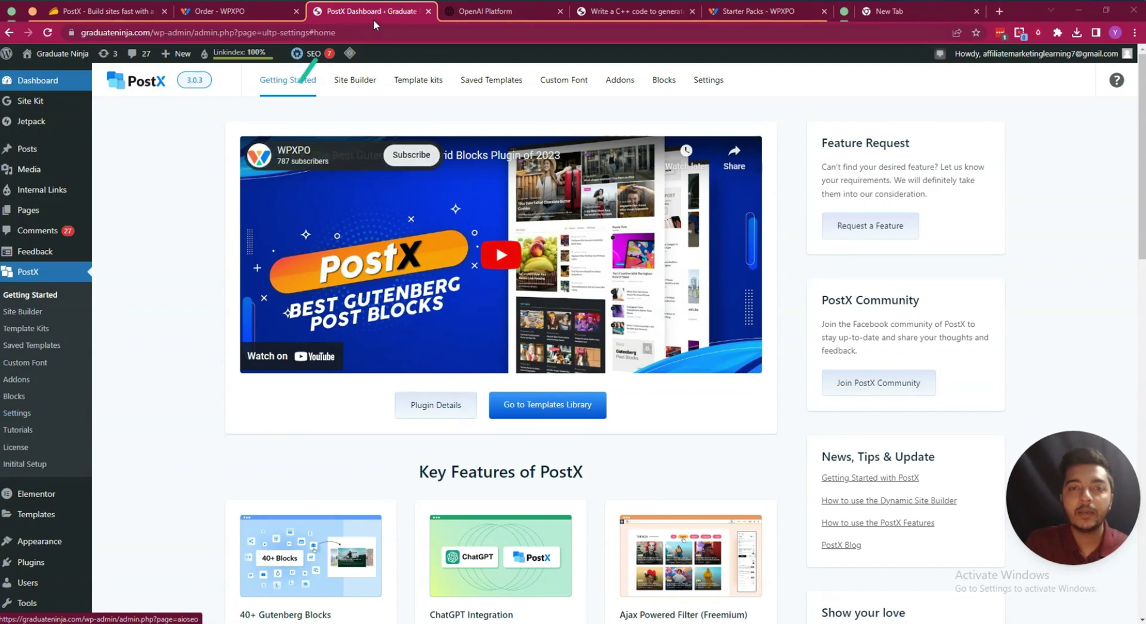
Step: Close the OpenAI tab and review the PostX Addons names and descriptions
click(559, 11)
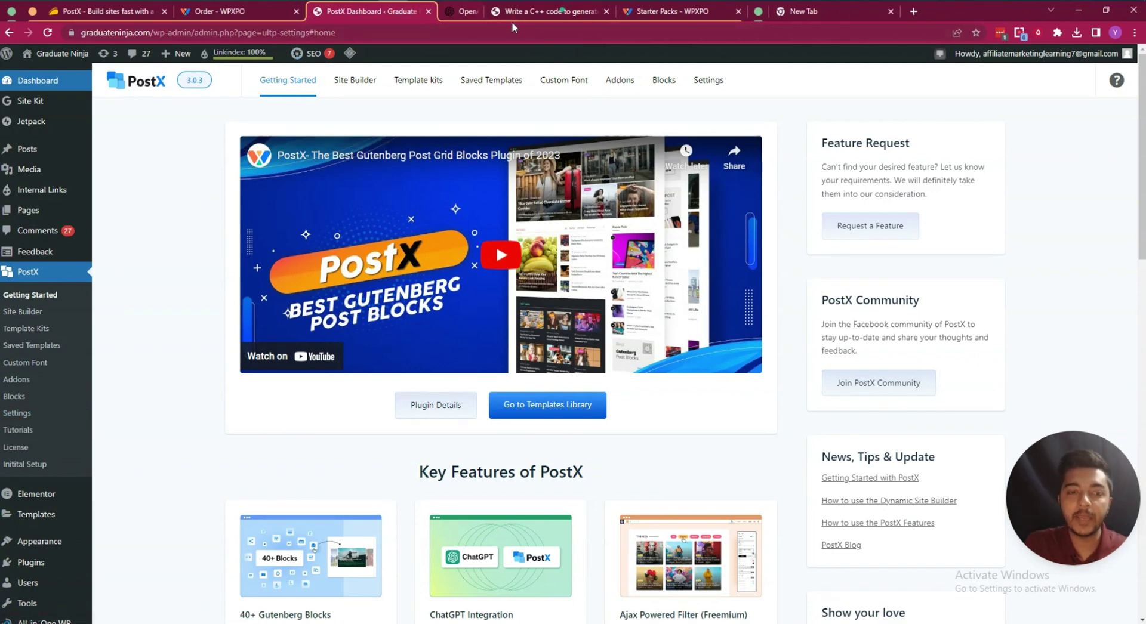
click(29, 381)
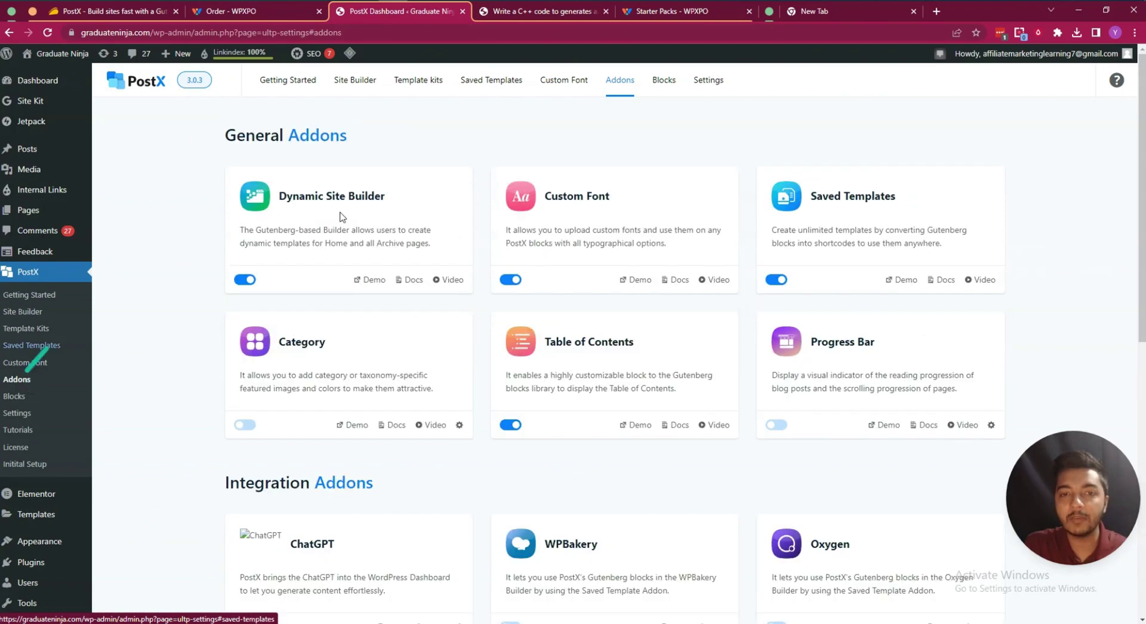
drag(279, 195, 388, 201)
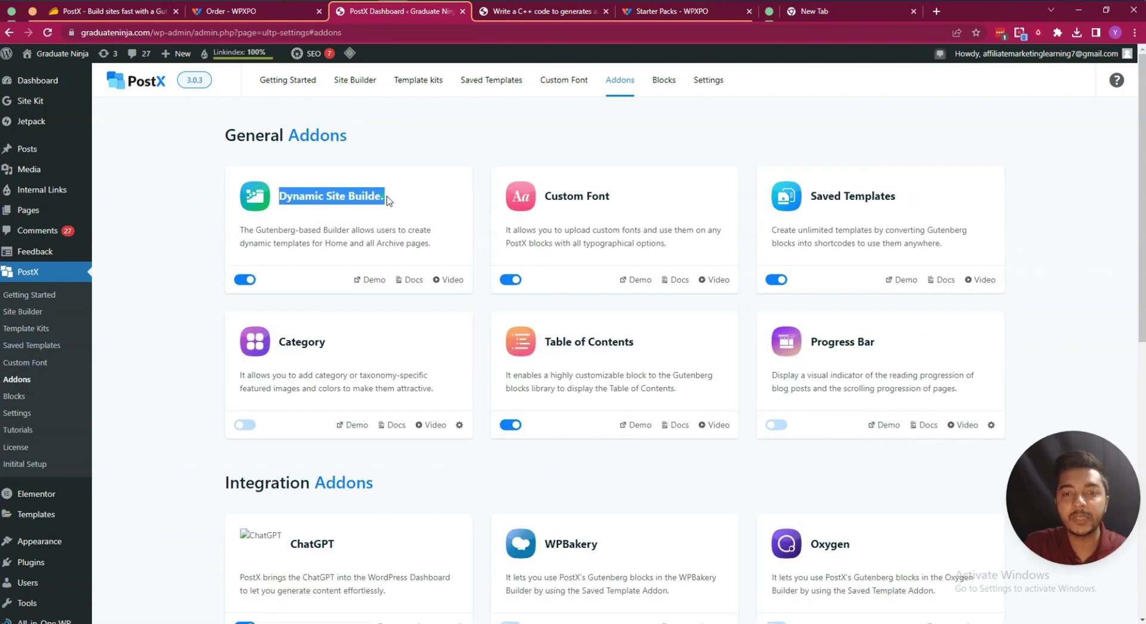
drag(559, 196, 610, 199)
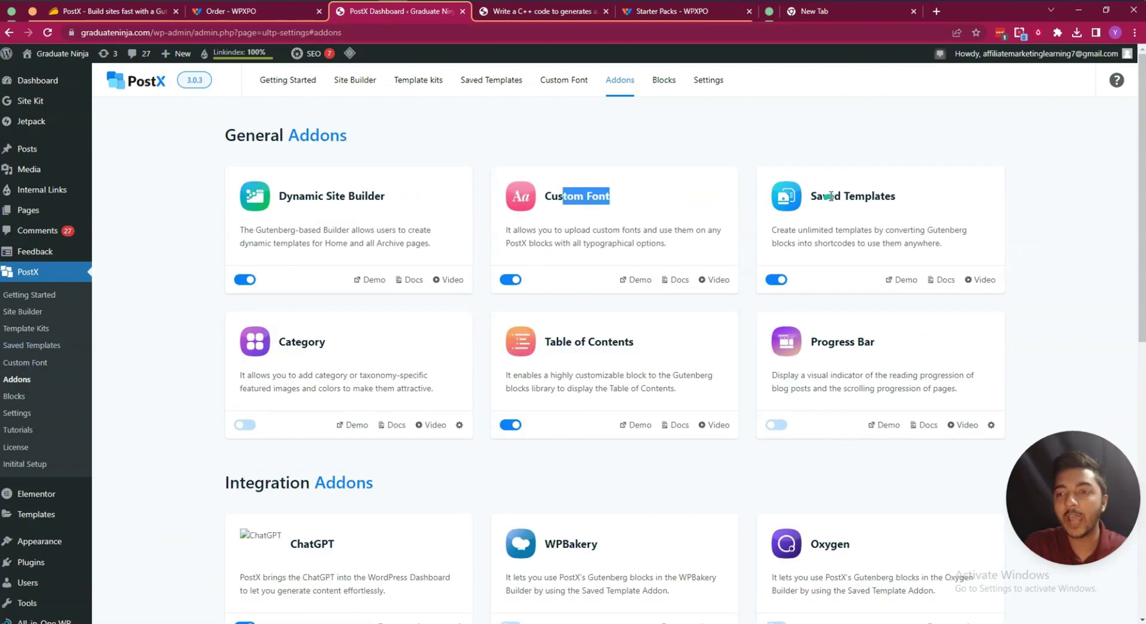
drag(816, 195, 895, 200)
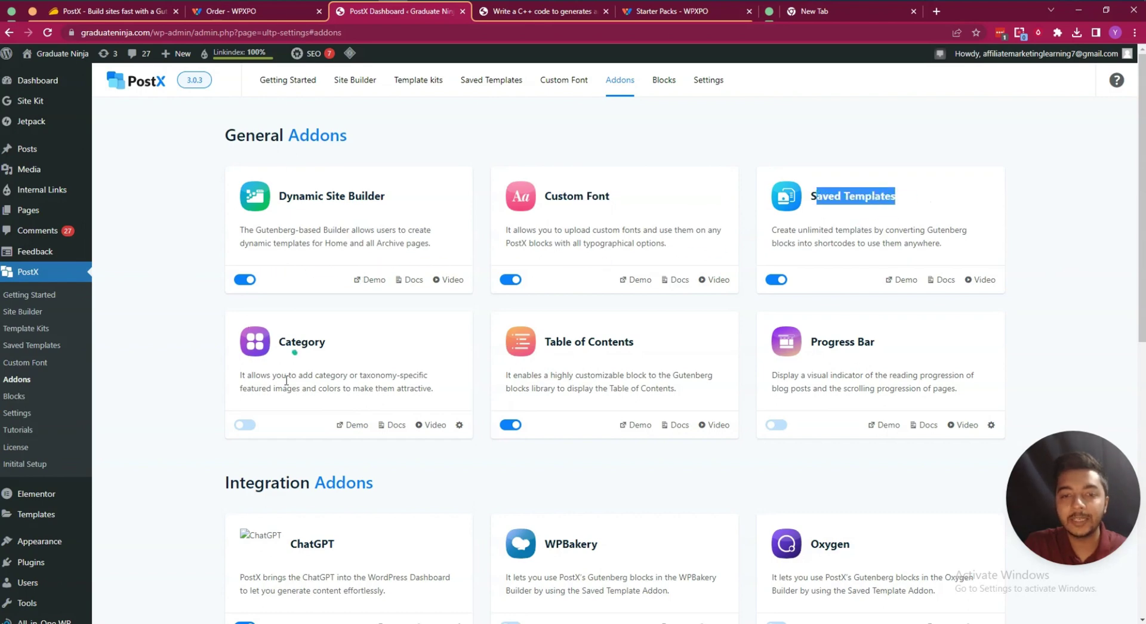
drag(248, 377, 421, 399)
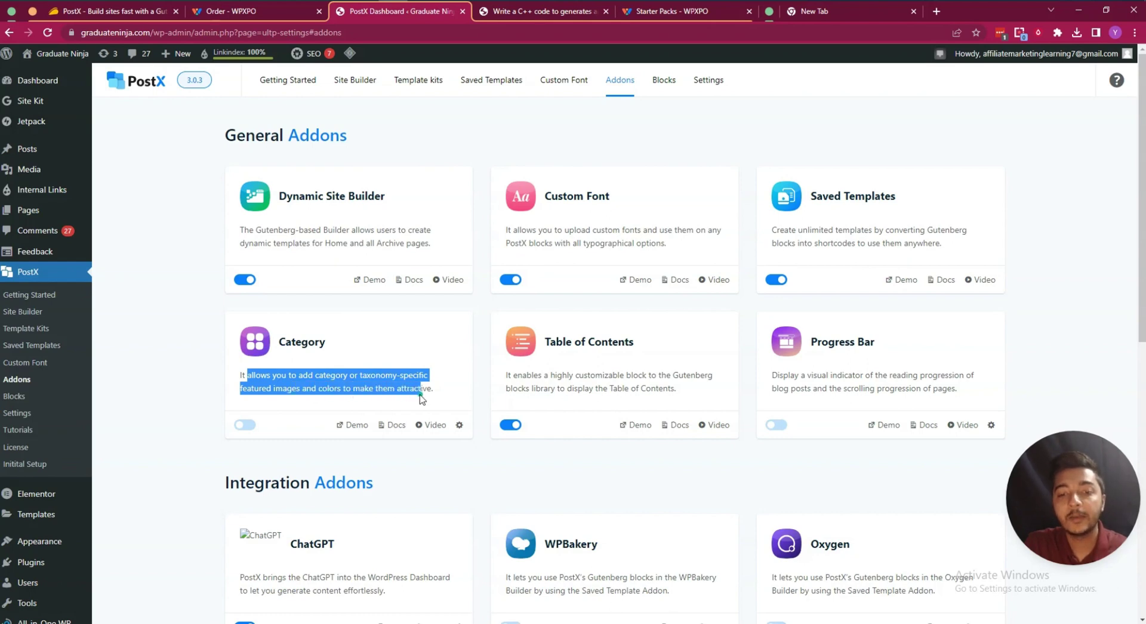
Step: Enable the Category and Progress Bar addons
click(248, 425)
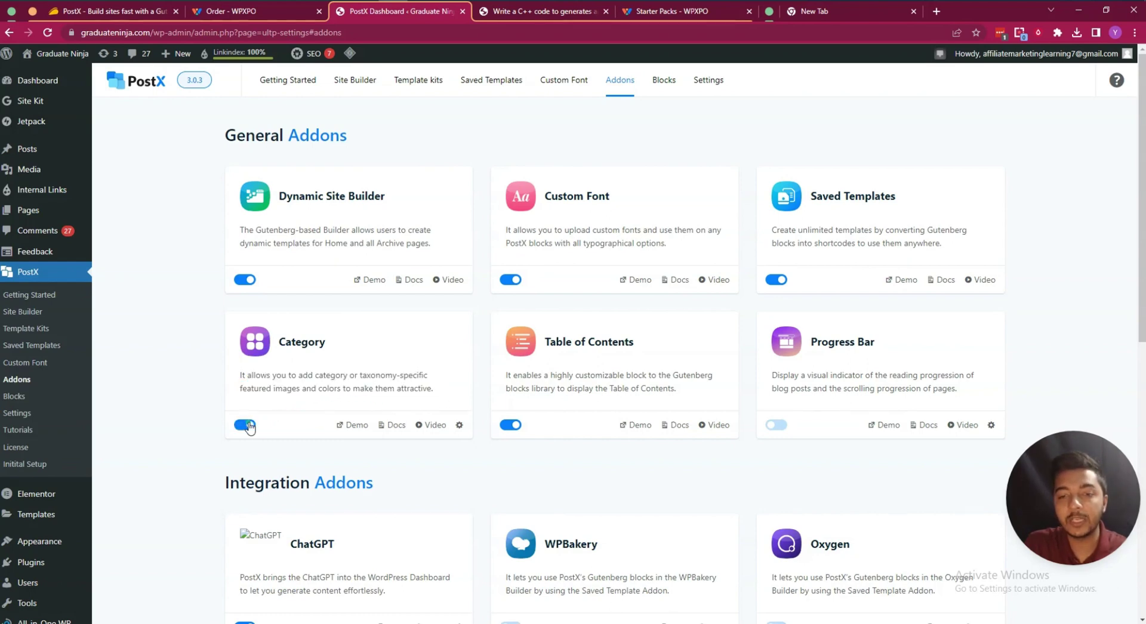
drag(544, 341, 721, 345)
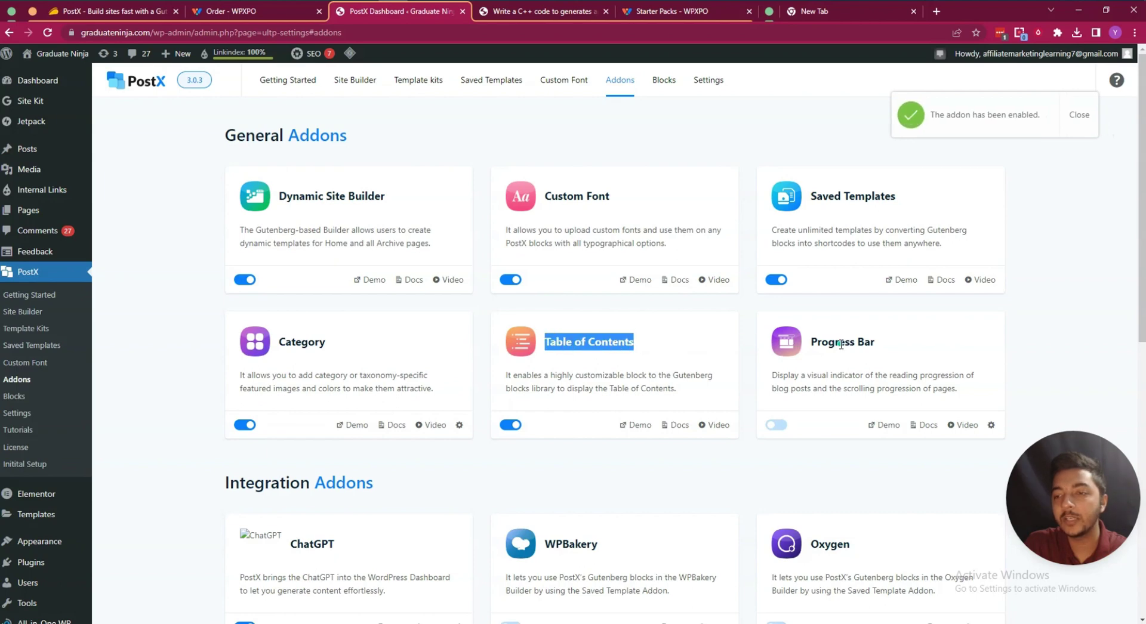
click(784, 432)
scroll(334, 234, down, 5)
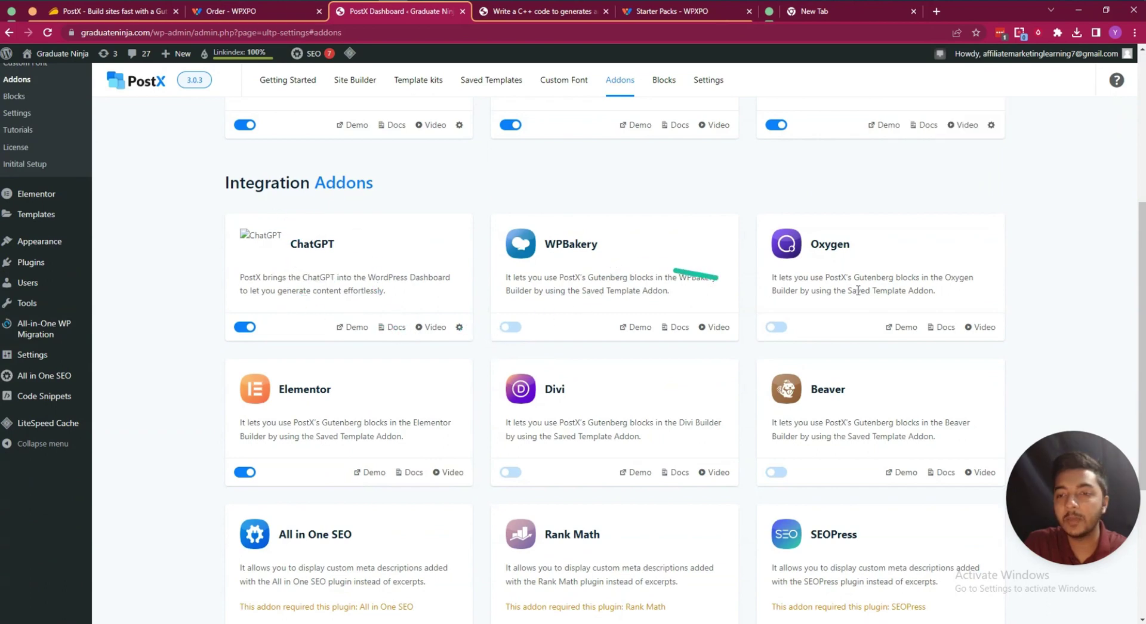
Step: Open and close the ChatGPT addon settings, then scroll through the remaining addons
click(459, 327)
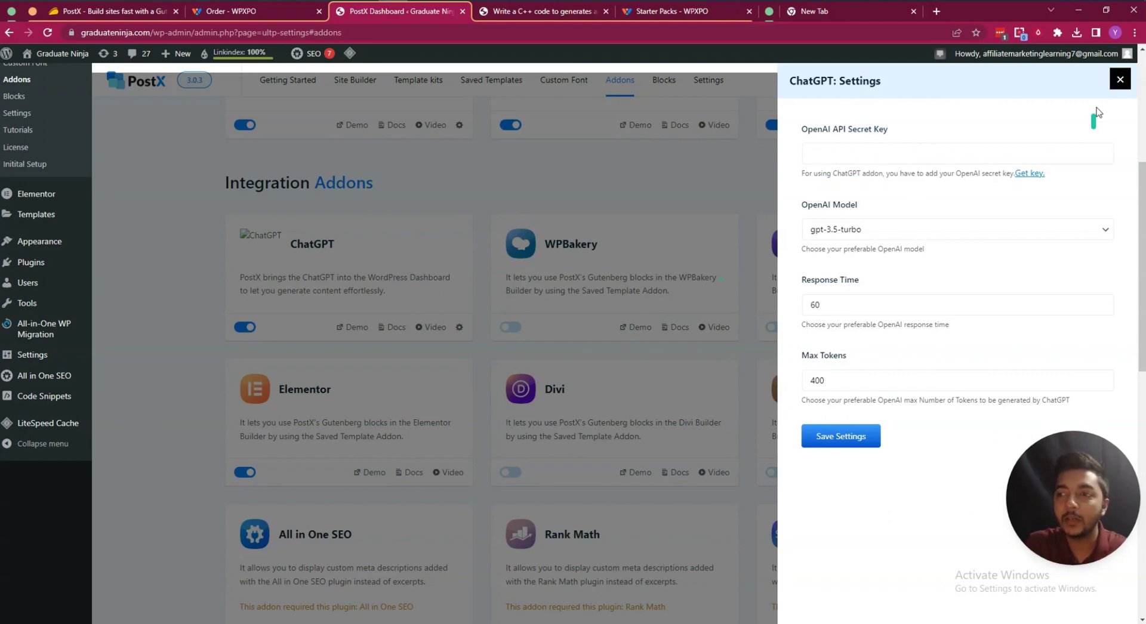
click(1120, 82)
scroll(715, 337, down, 4)
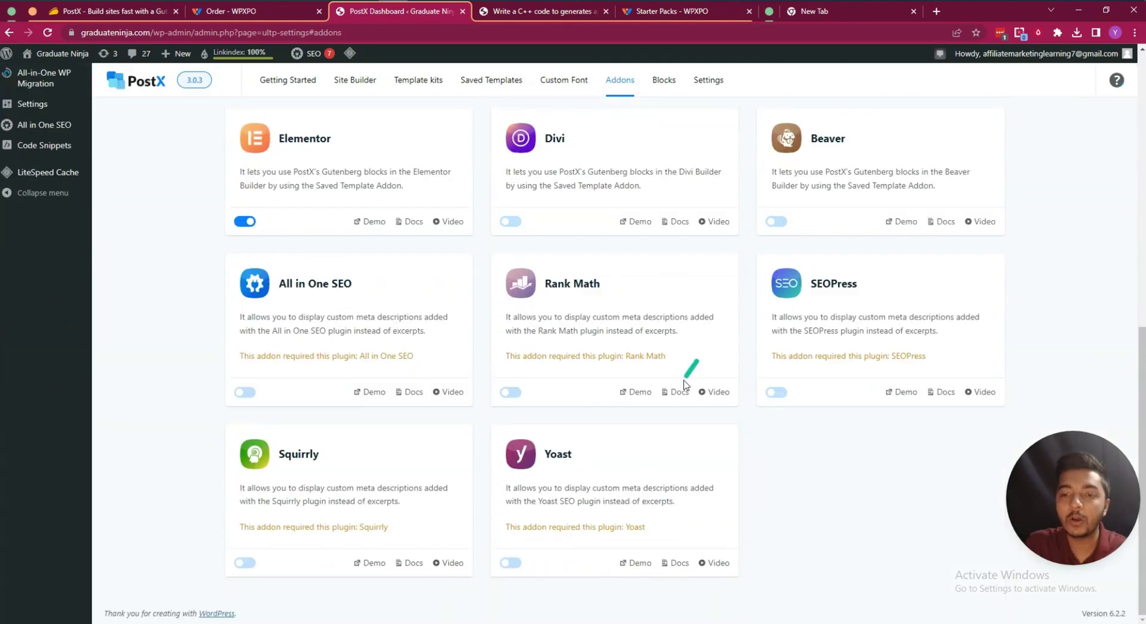
scroll(685, 384, up, 6)
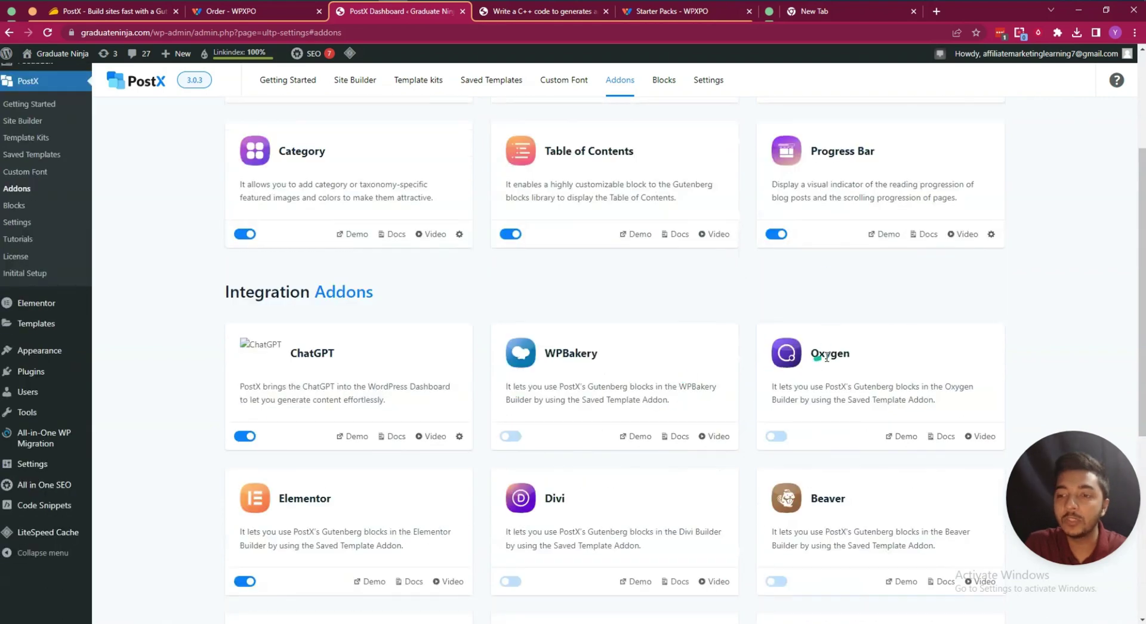
scroll(311, 399, down, 2)
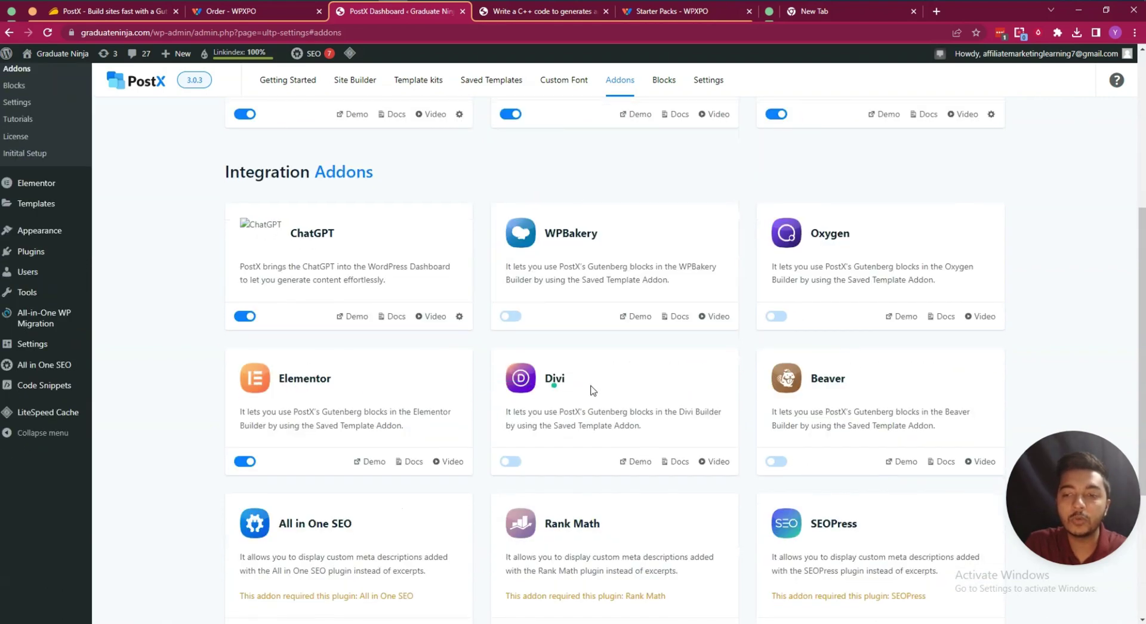
scroll(830, 384, down, 4)
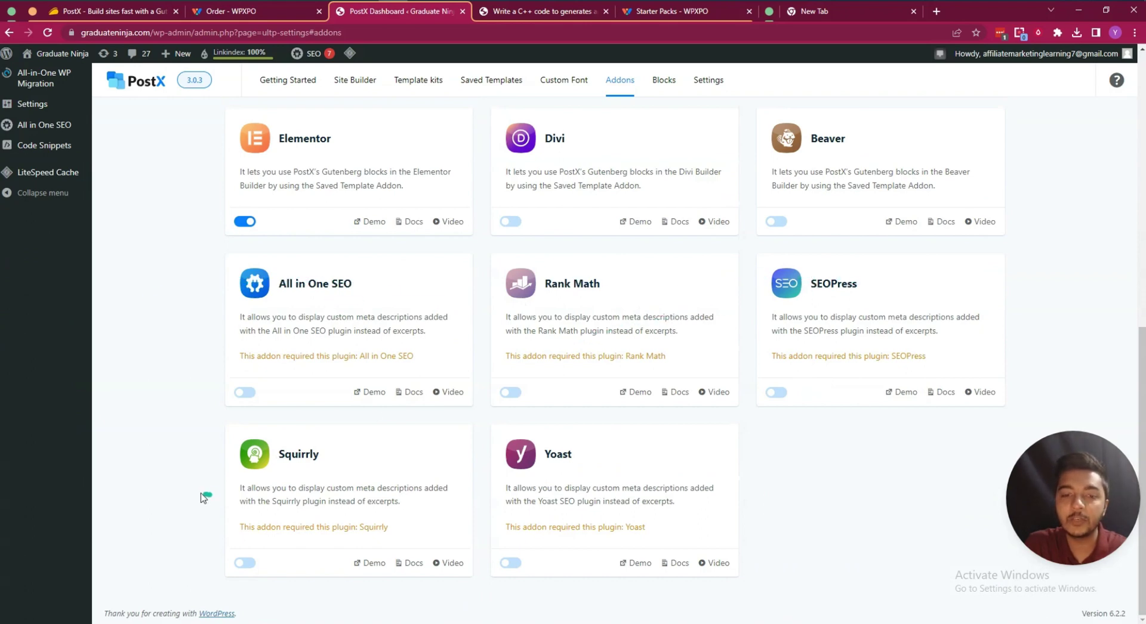
scroll(632, 461, up, 10)
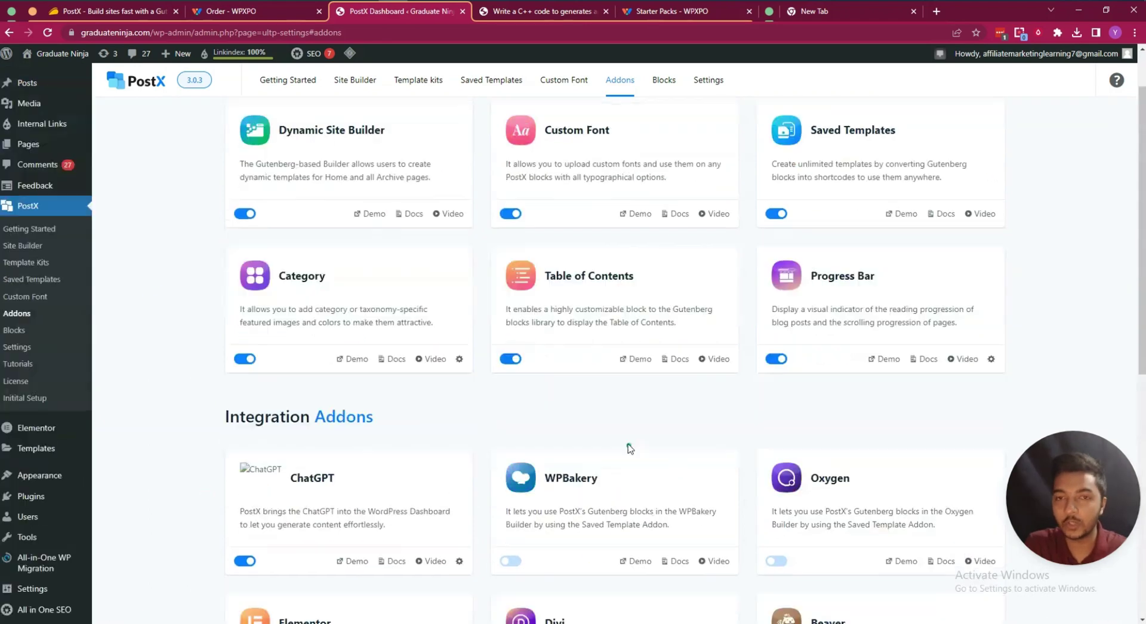
Step: Check the PostX License Tiers on AppSumo, then return to the PostX Addons page
click(119, 15)
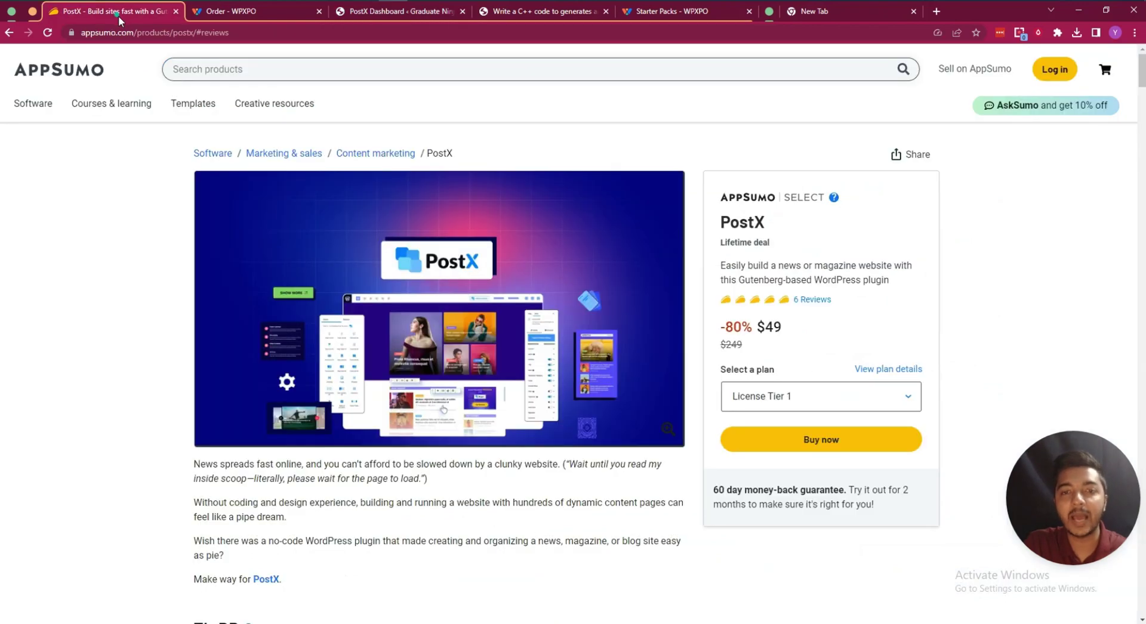
scroll(300, 84, down, 5)
click(299, 84)
scroll(338, 350, down, 5)
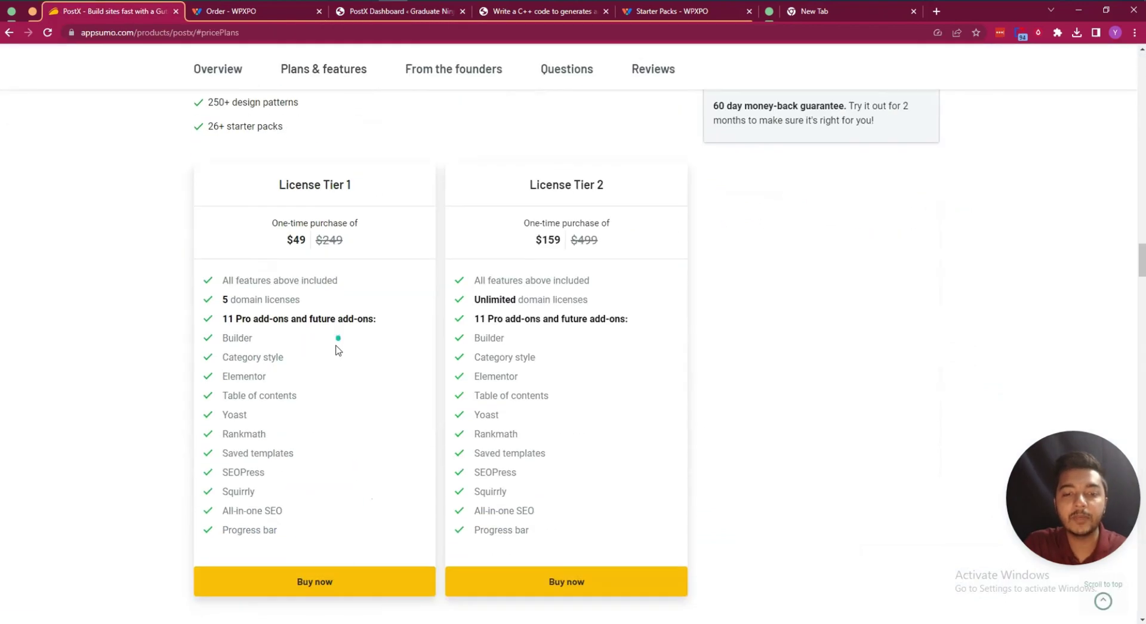
click(277, 16)
click(378, 14)
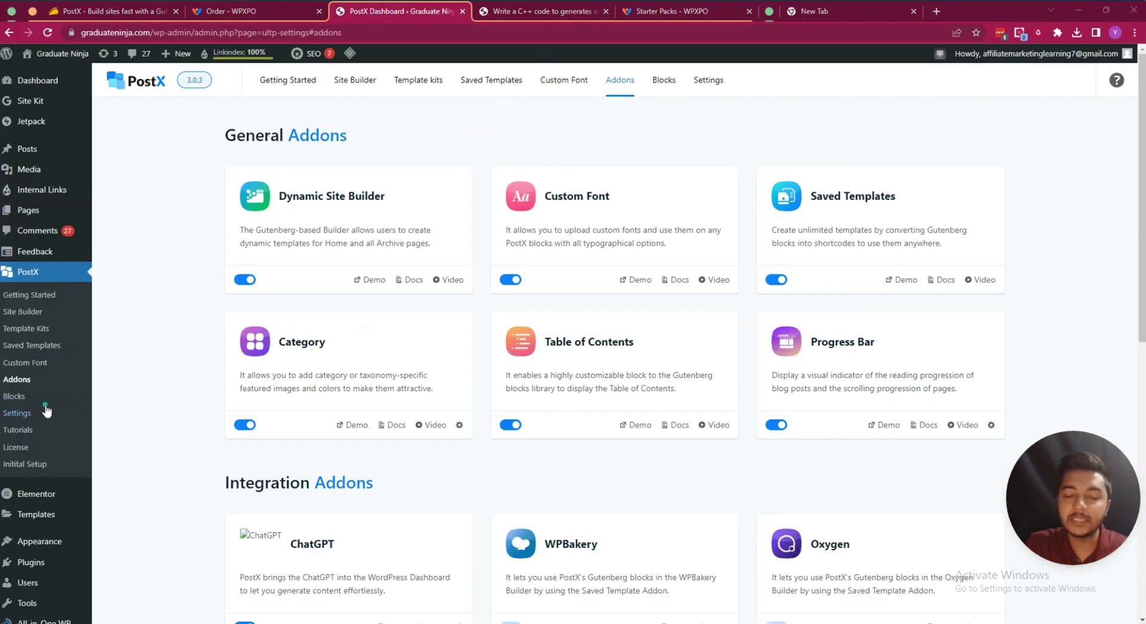
Step: Browse the PostX Blocks list and scroll through the Post Grid #1 live demo
click(15, 397)
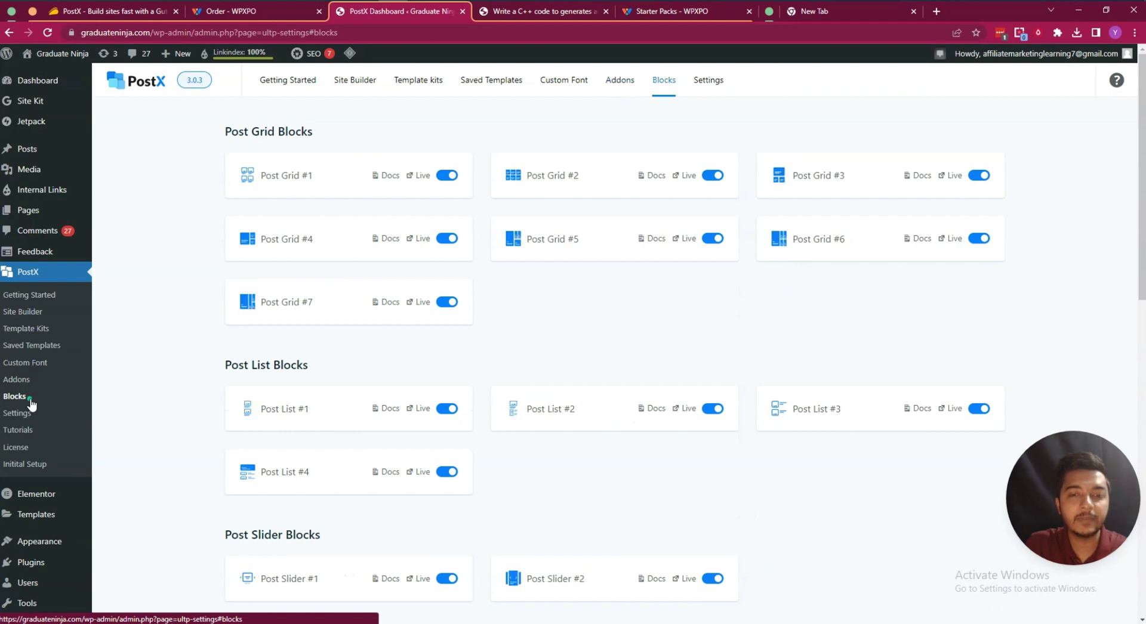
scroll(411, 245, down, 15)
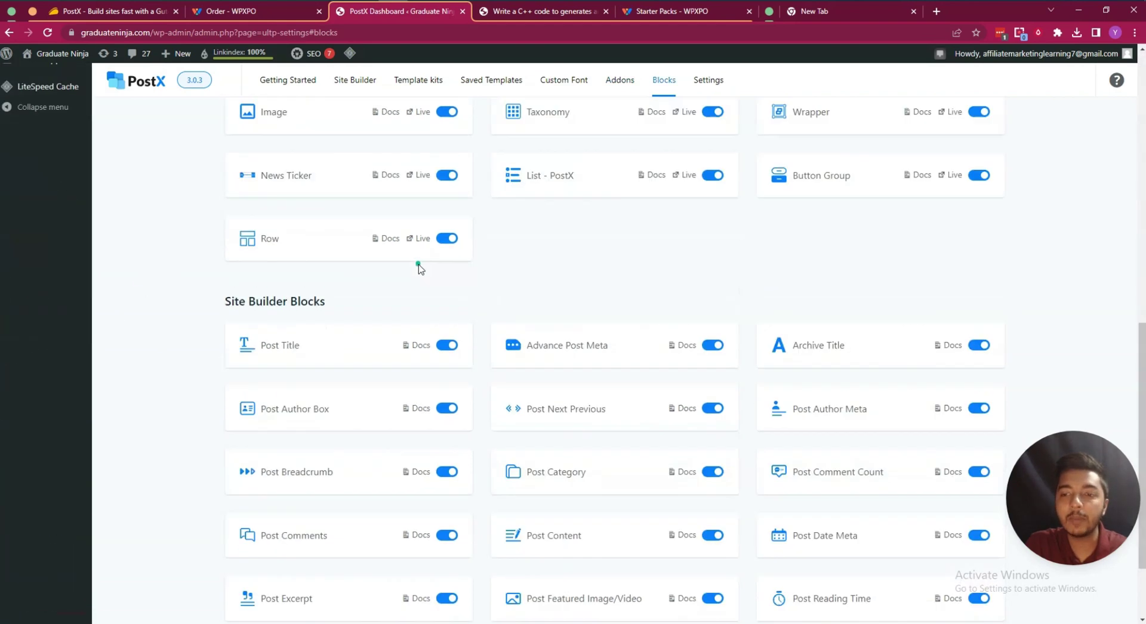
scroll(417, 279, up, 12)
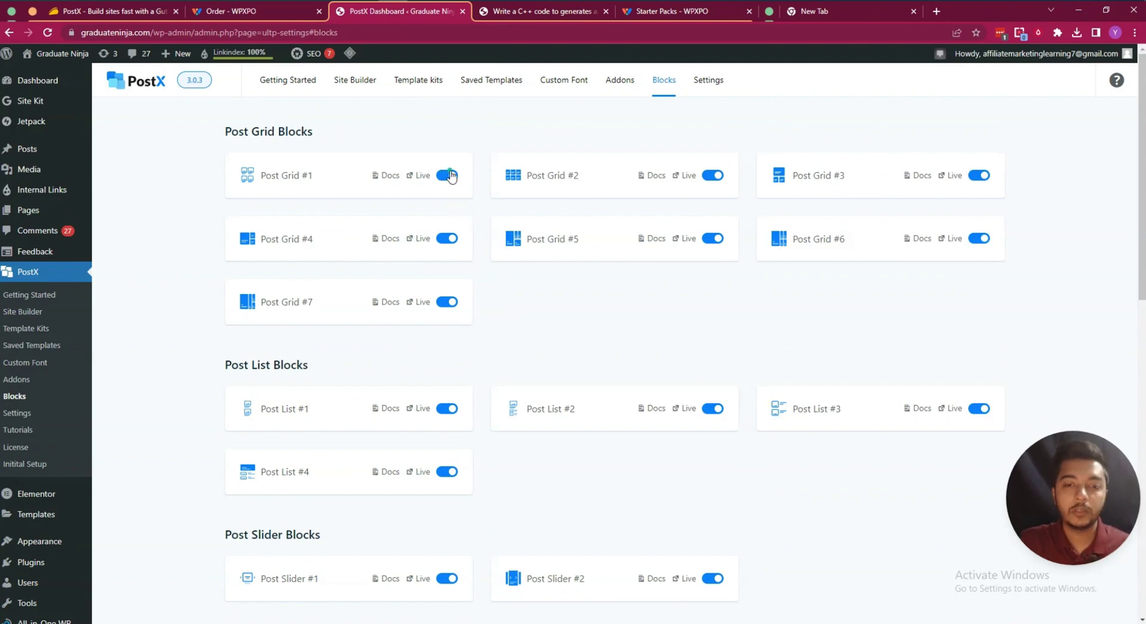
click(420, 176)
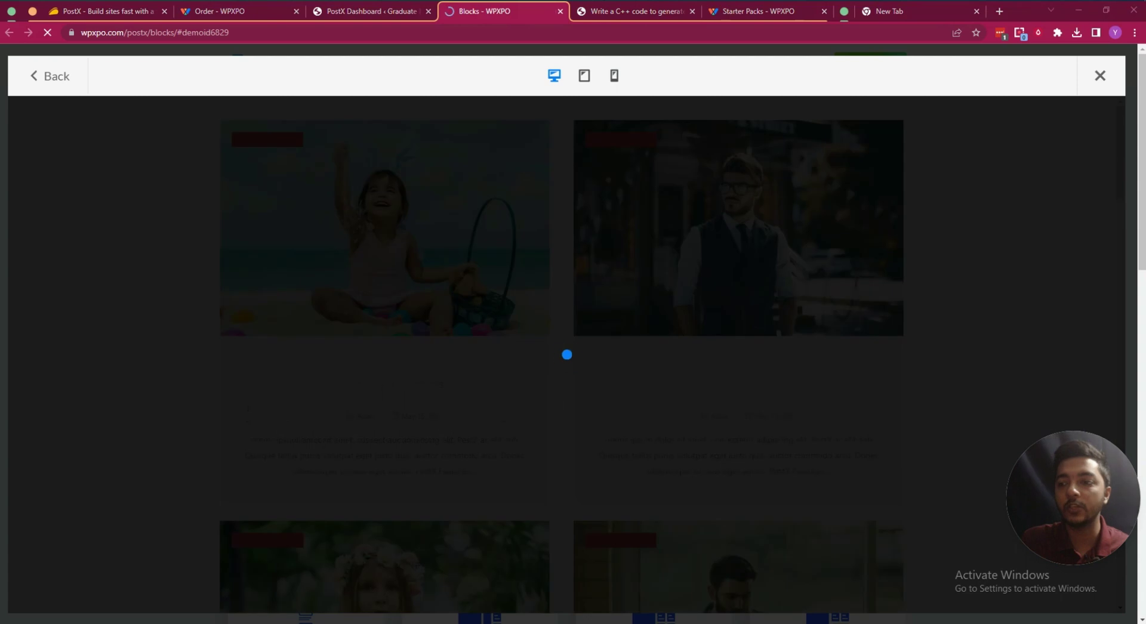
scroll(577, 364, down, 10)
scroll(578, 364, down, 10)
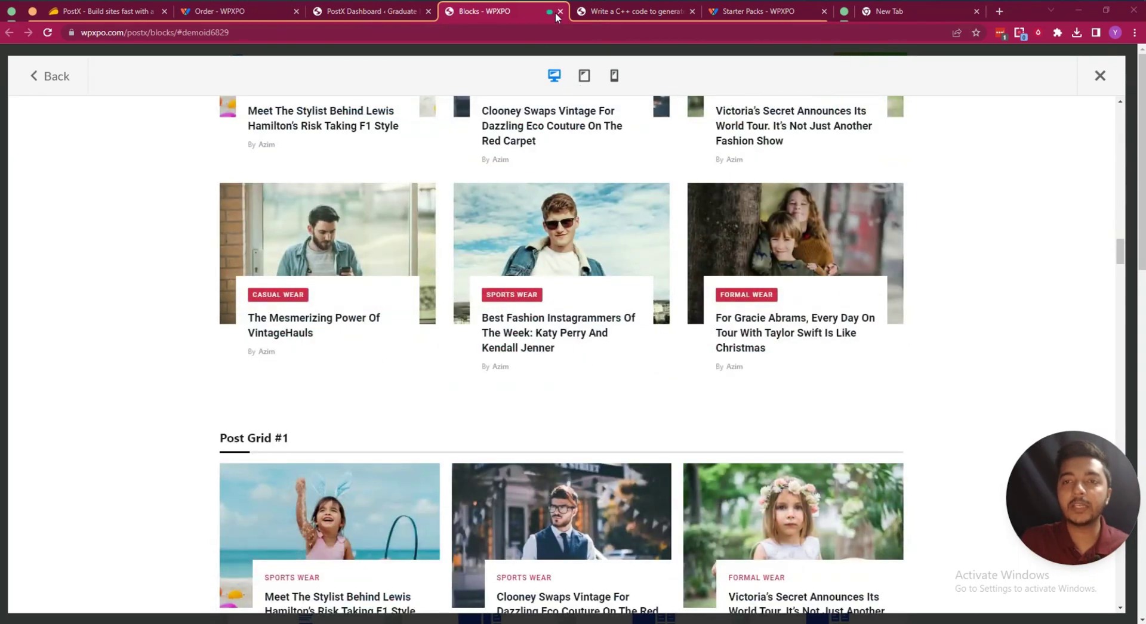
Step: Close the demo, visit PostX Getting Started, and return to the AppSumo deal showing $49 and $159 tiers
click(559, 12)
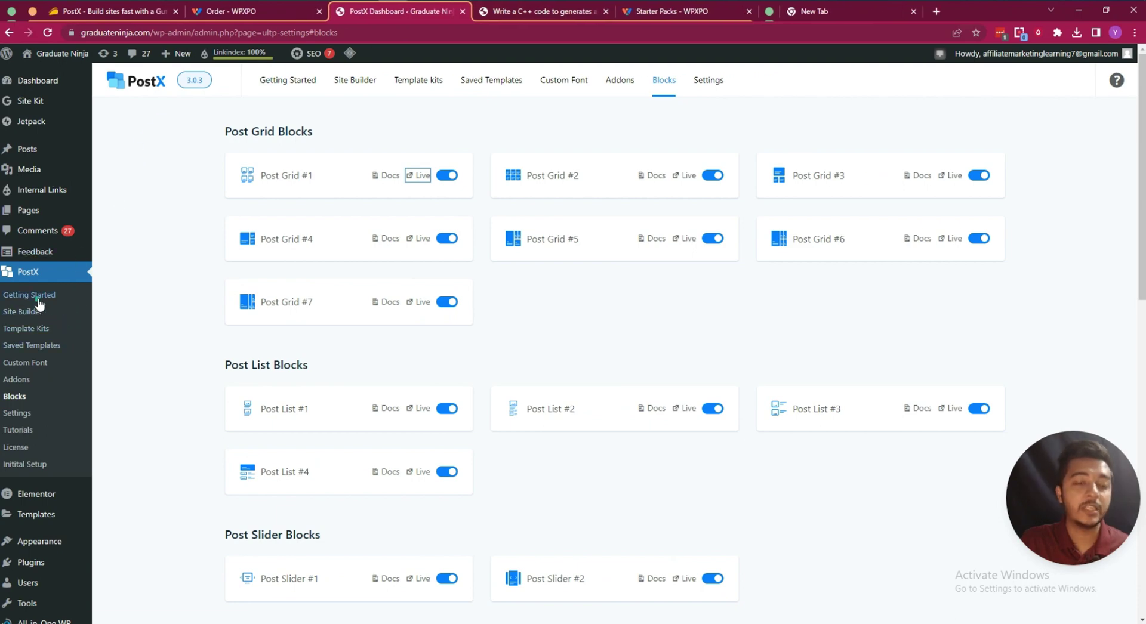
click(37, 298)
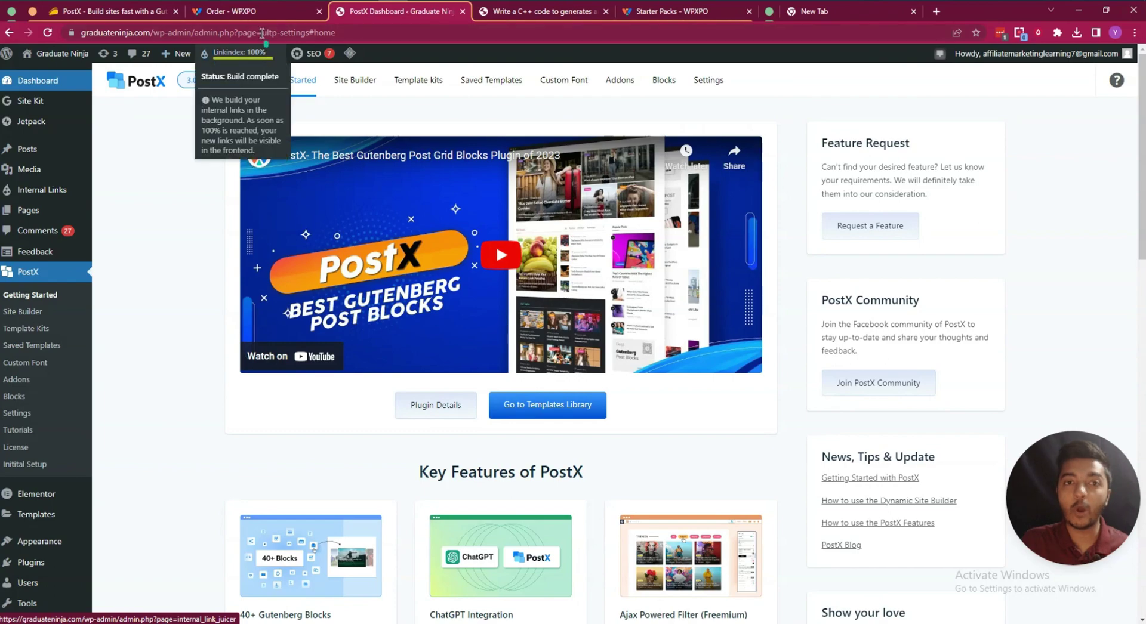
click(142, 12)
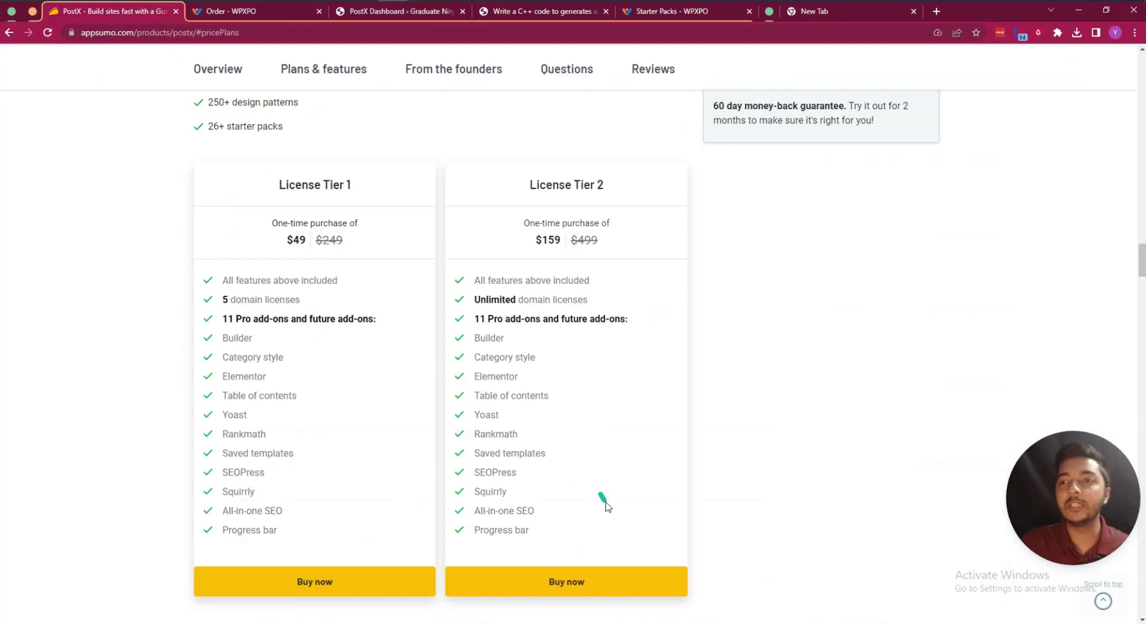
scroll(603, 477, up, 15)
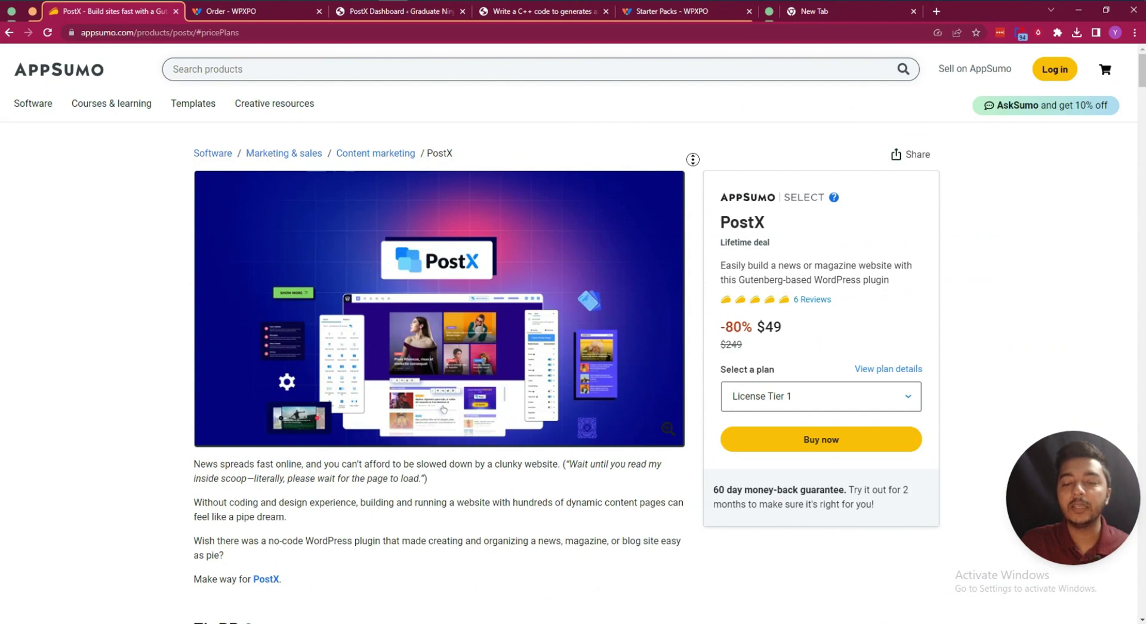
scroll(694, 173, down, 2)
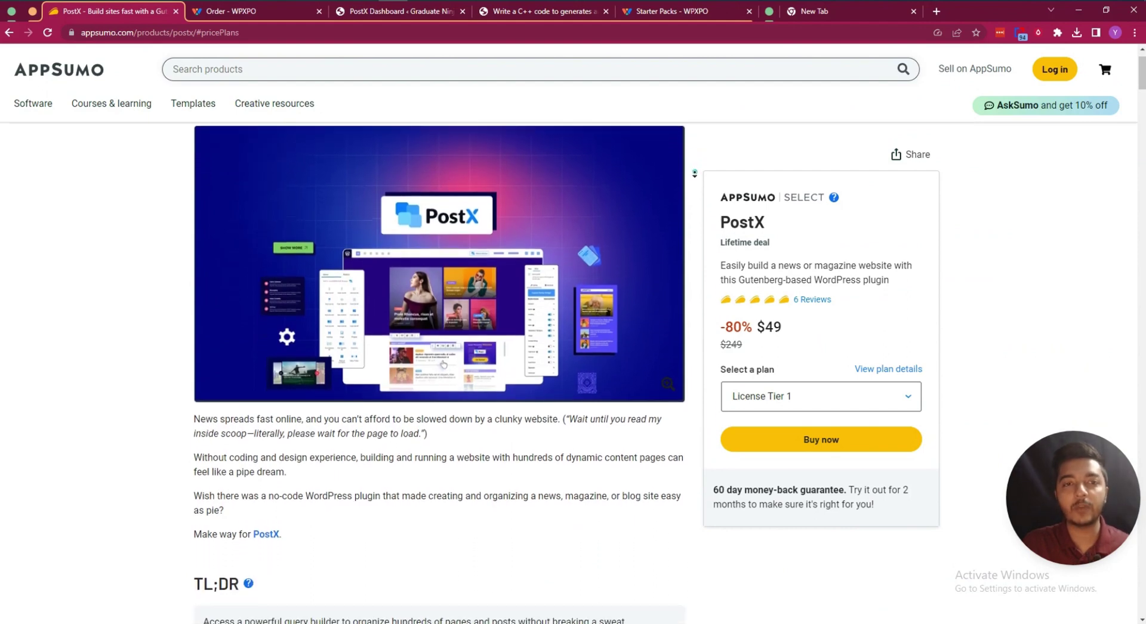
scroll(694, 173, down, 2)
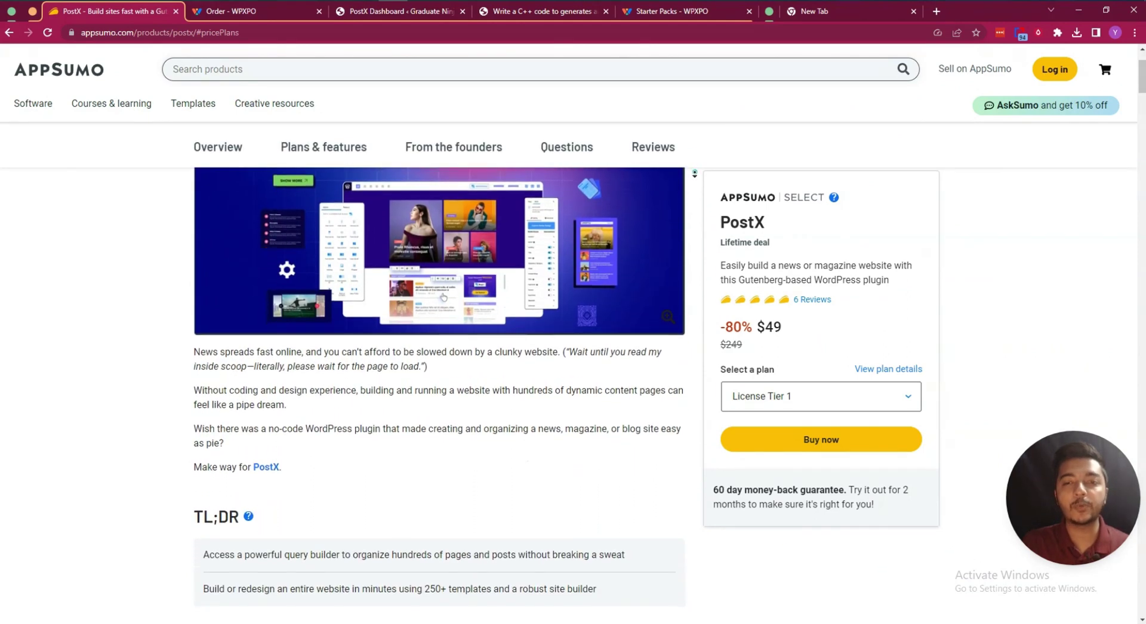
scroll(694, 173, down, 2)
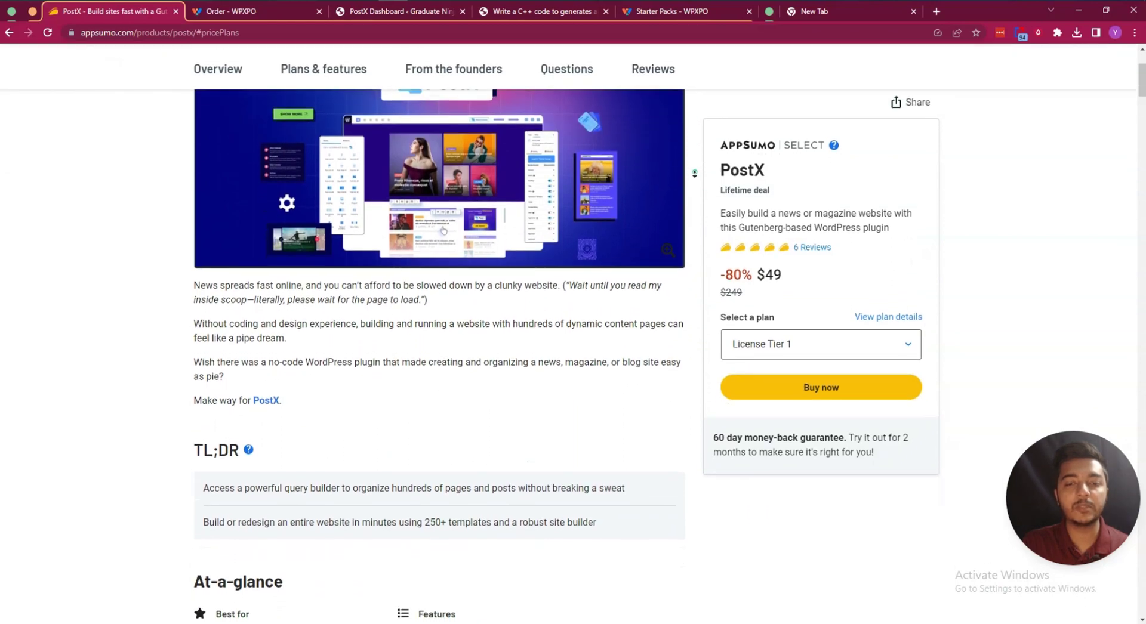
scroll(694, 173, down, 2)
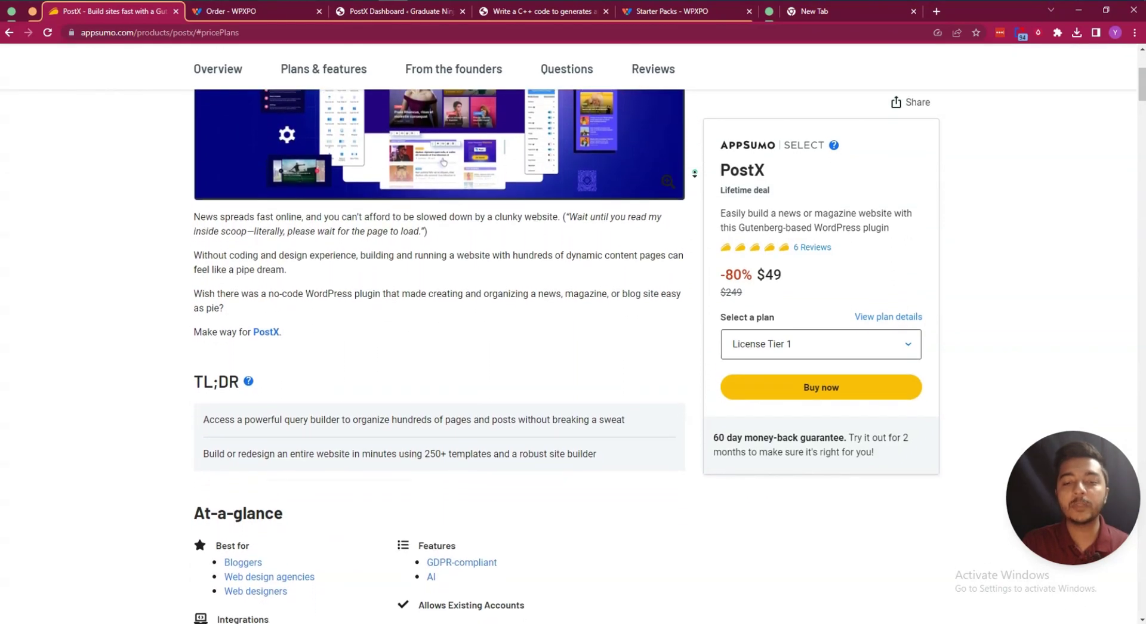
scroll(694, 173, down, 2)
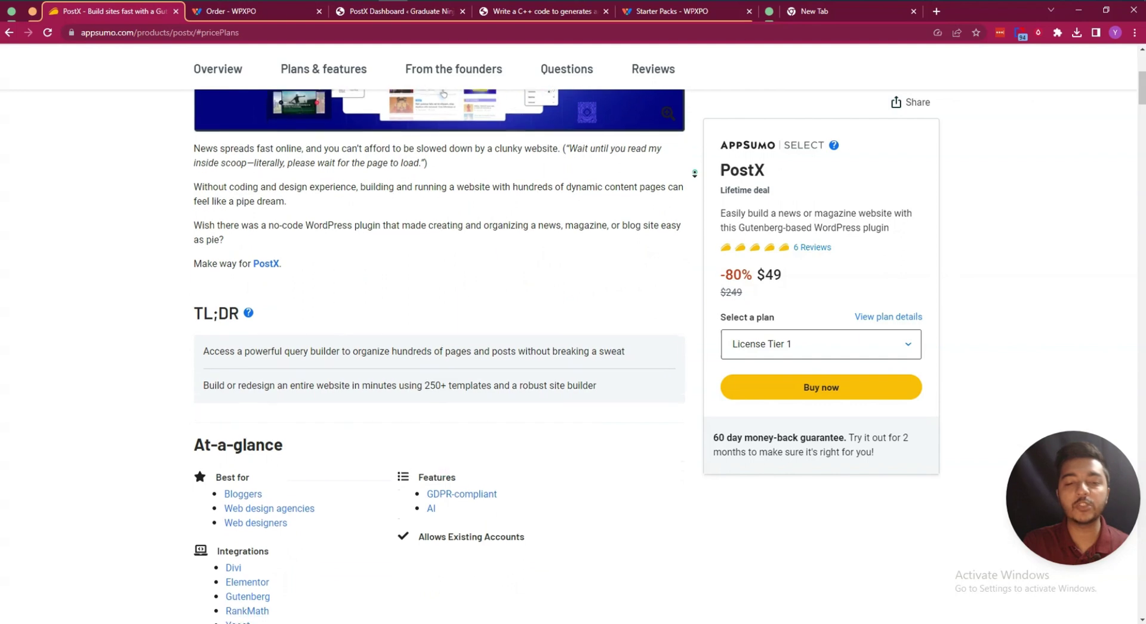
scroll(694, 173, down, 2)
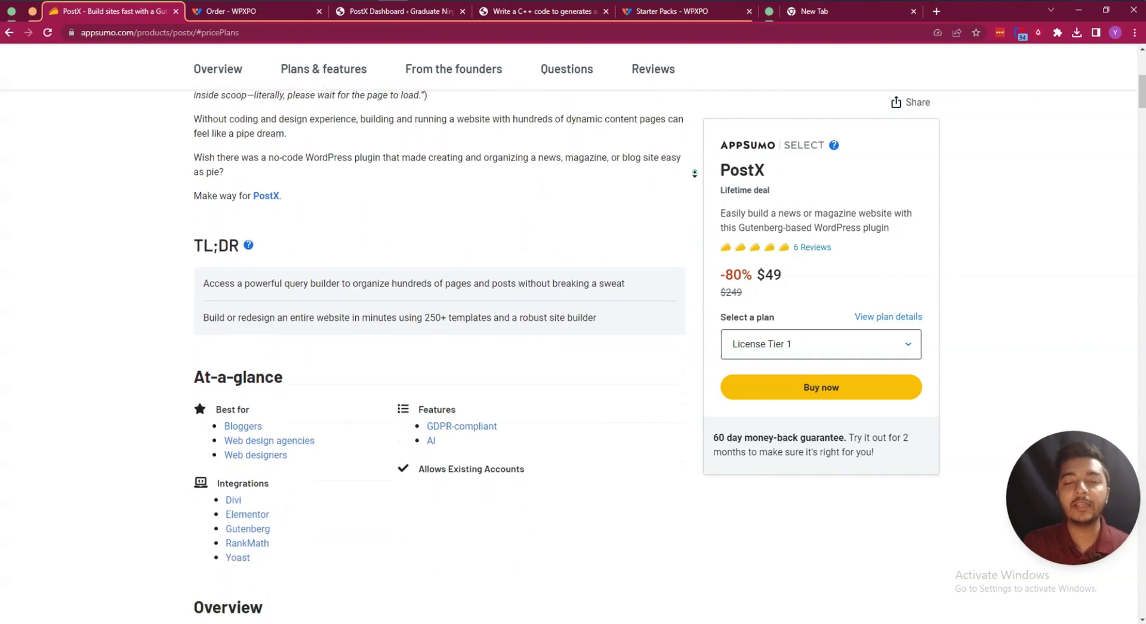
scroll(694, 173, down, 5)
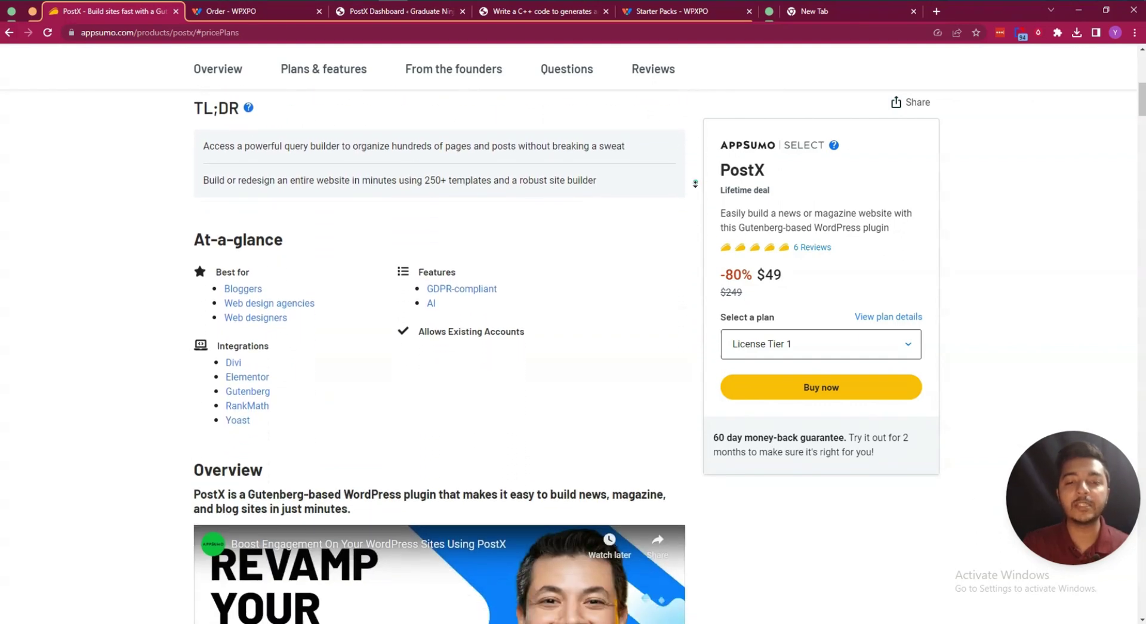
scroll(694, 183, down, 6)
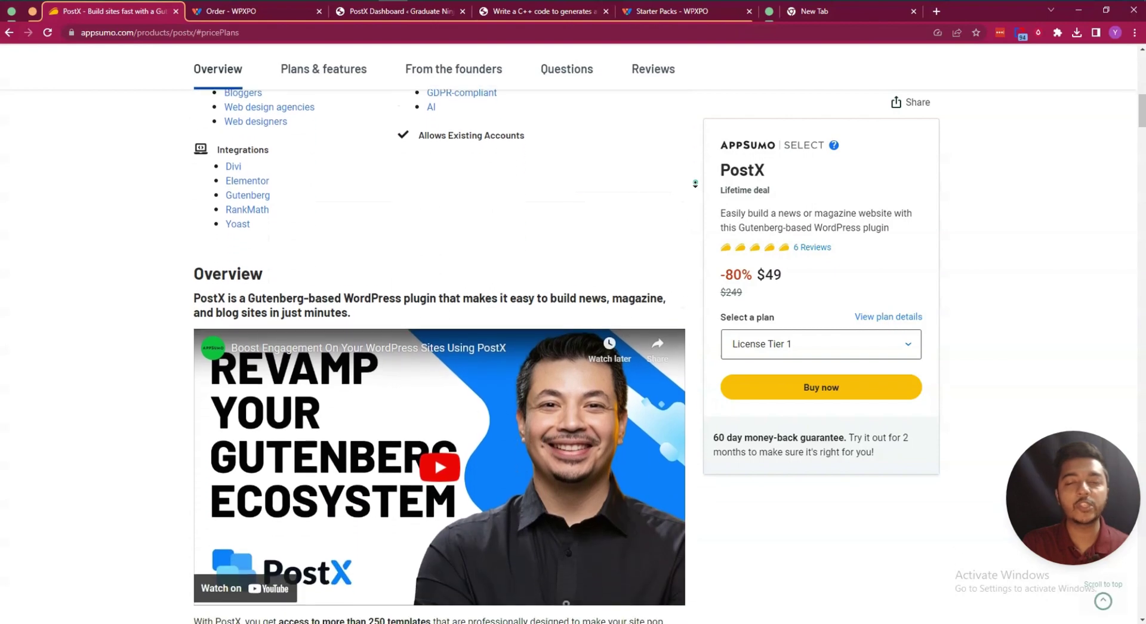
scroll(695, 183, down, 6)
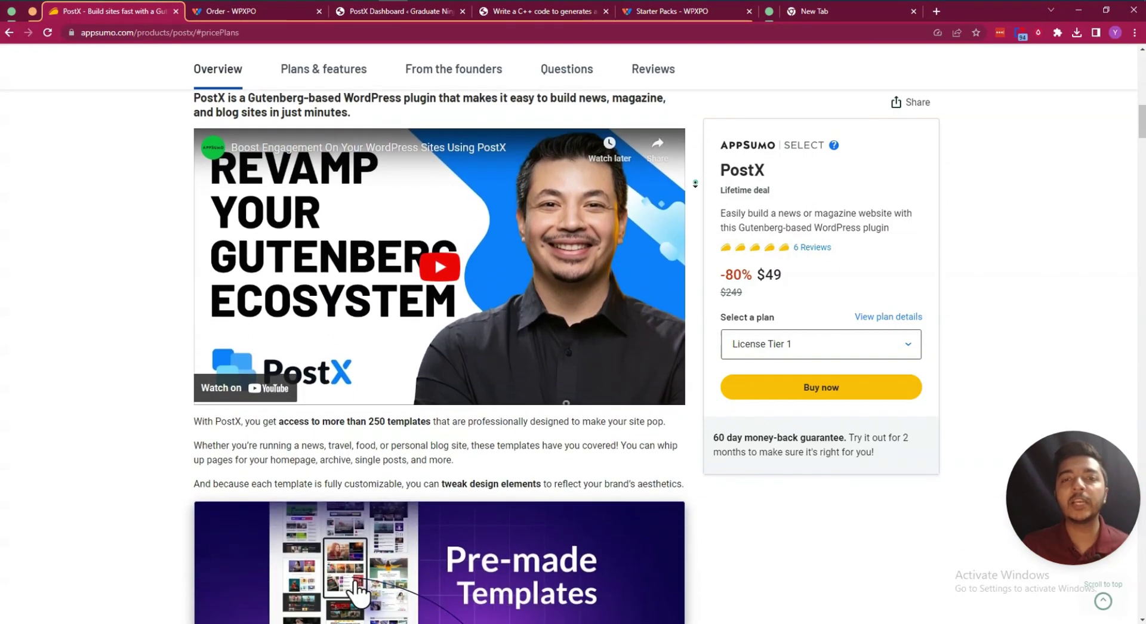
scroll(694, 183, down, 2)
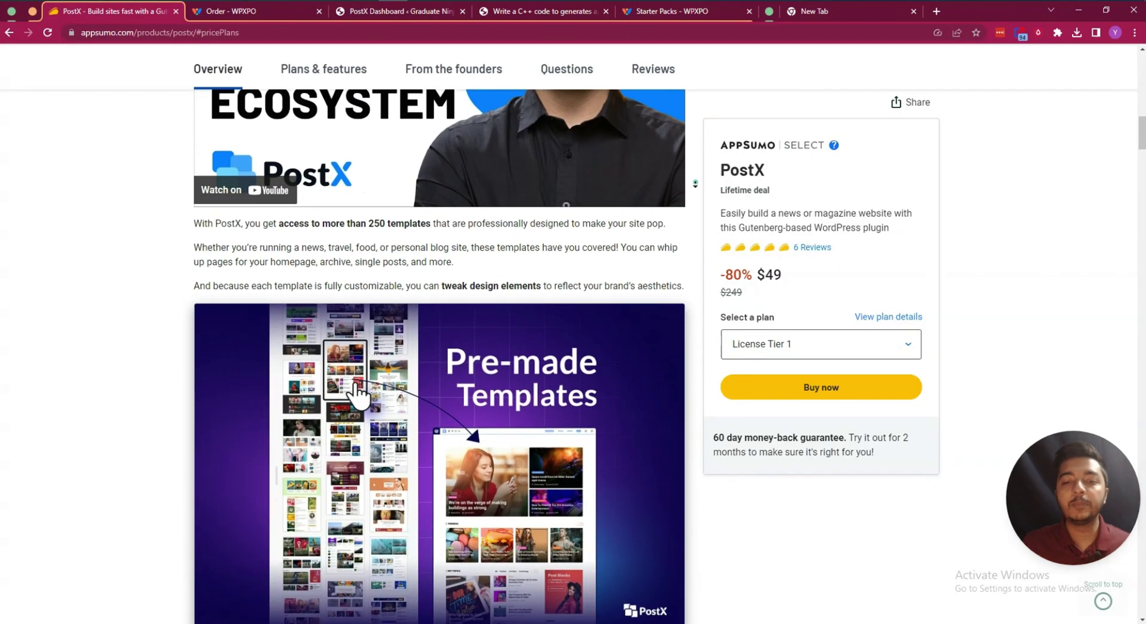
scroll(694, 183, down, 6)
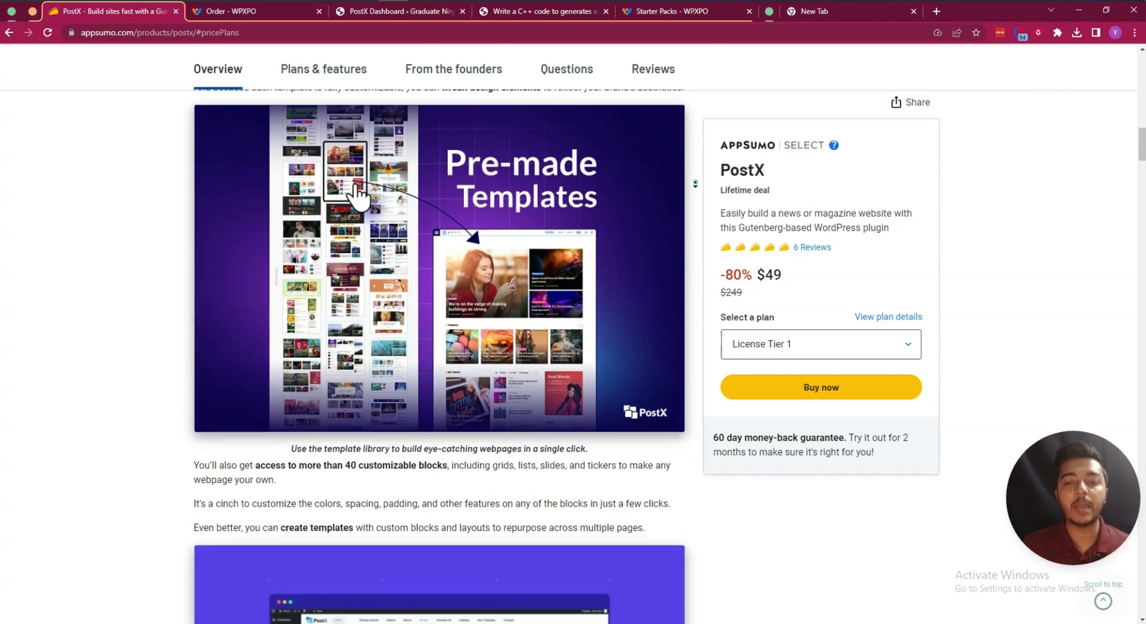
scroll(695, 183, down, 17)
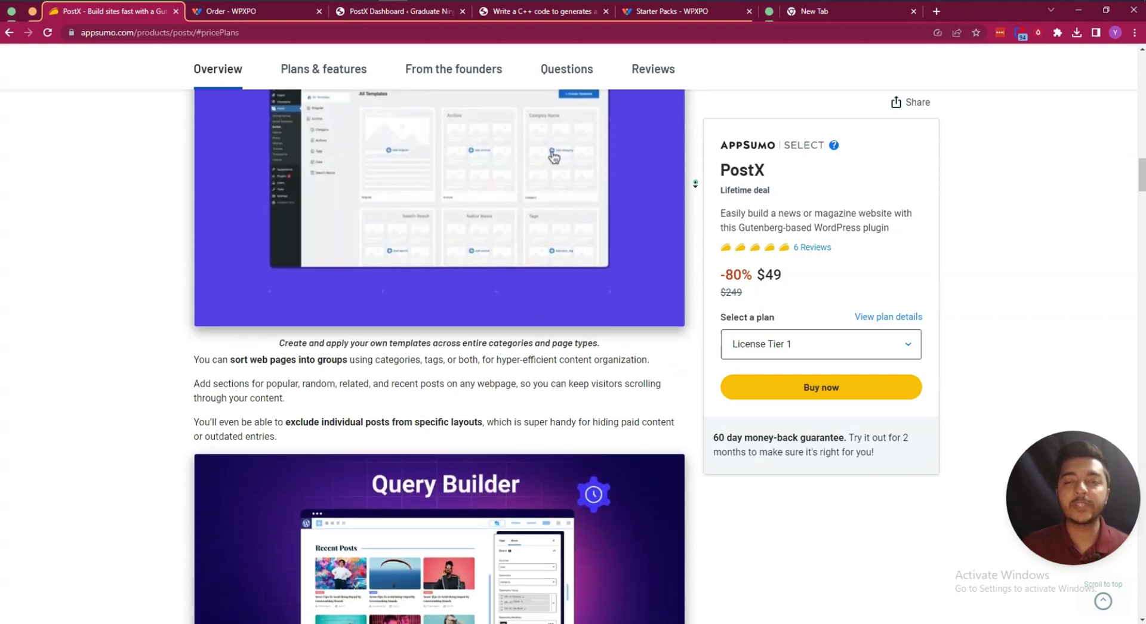
scroll(695, 183, down, 6)
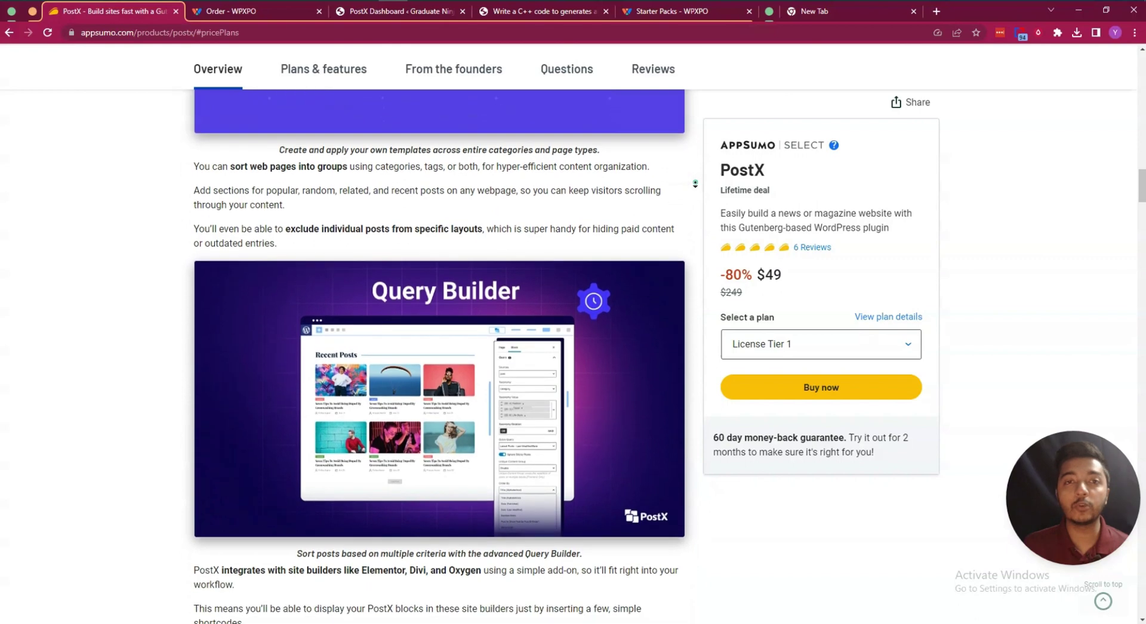
scroll(695, 183, down, 6)
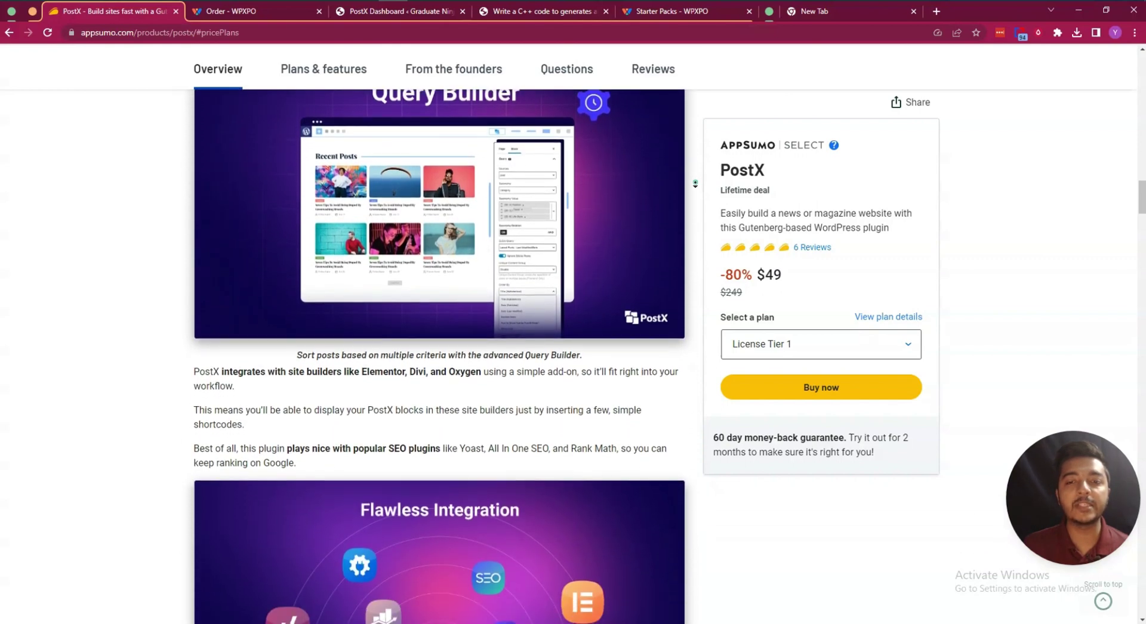
scroll(694, 183, down, 6)
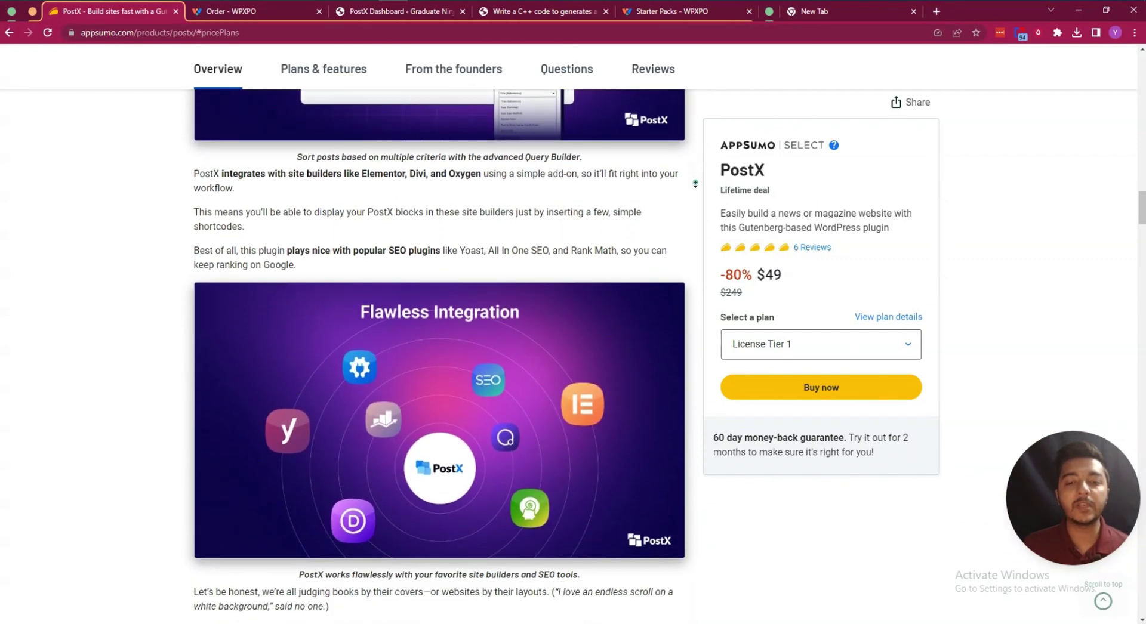
scroll(695, 184, down, 6)
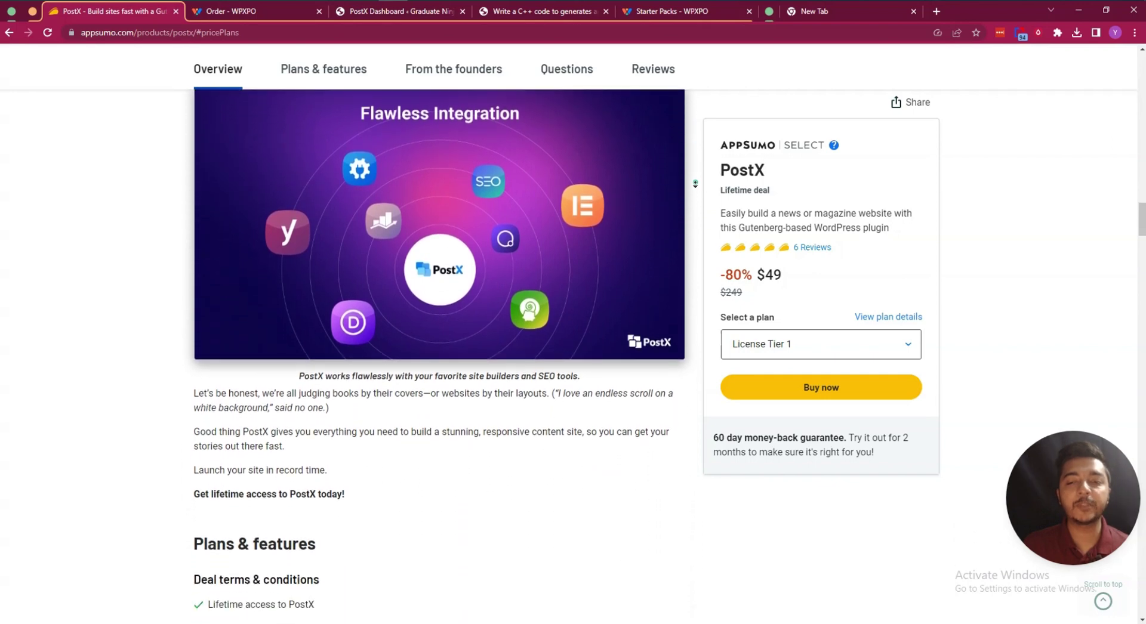
scroll(694, 183, down, 6)
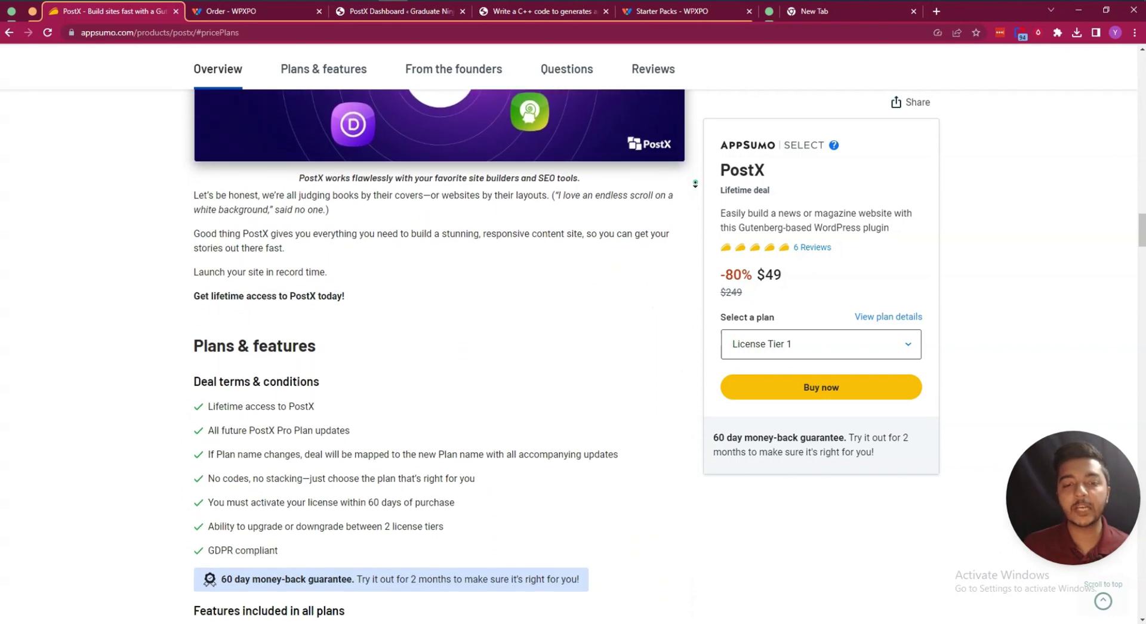
scroll(694, 183, down, 3)
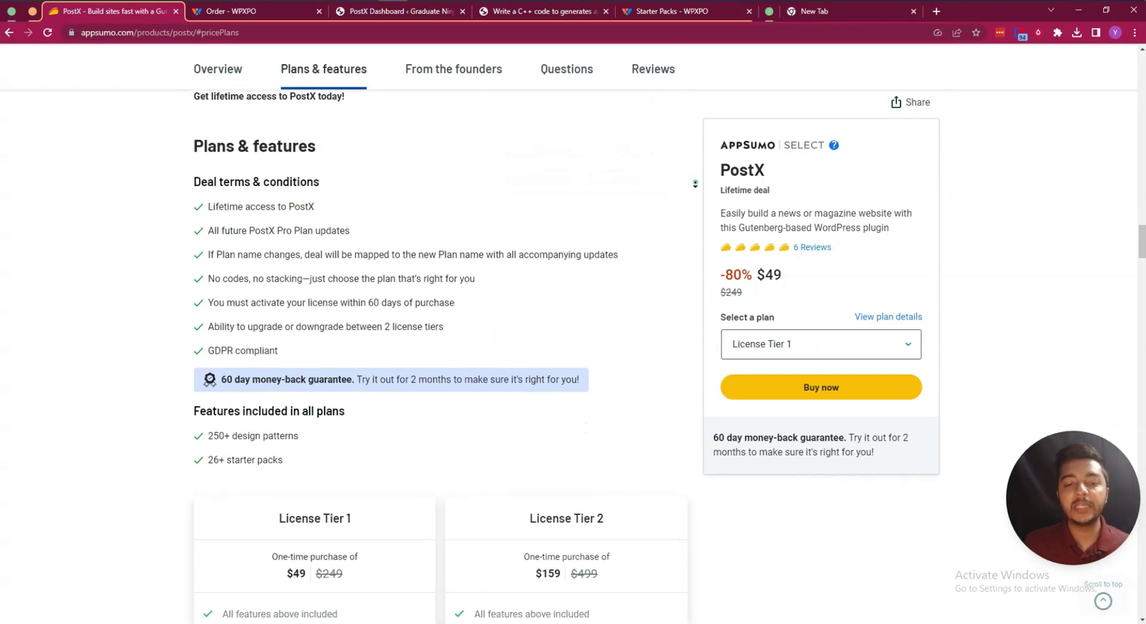
scroll(694, 183, down, 6)
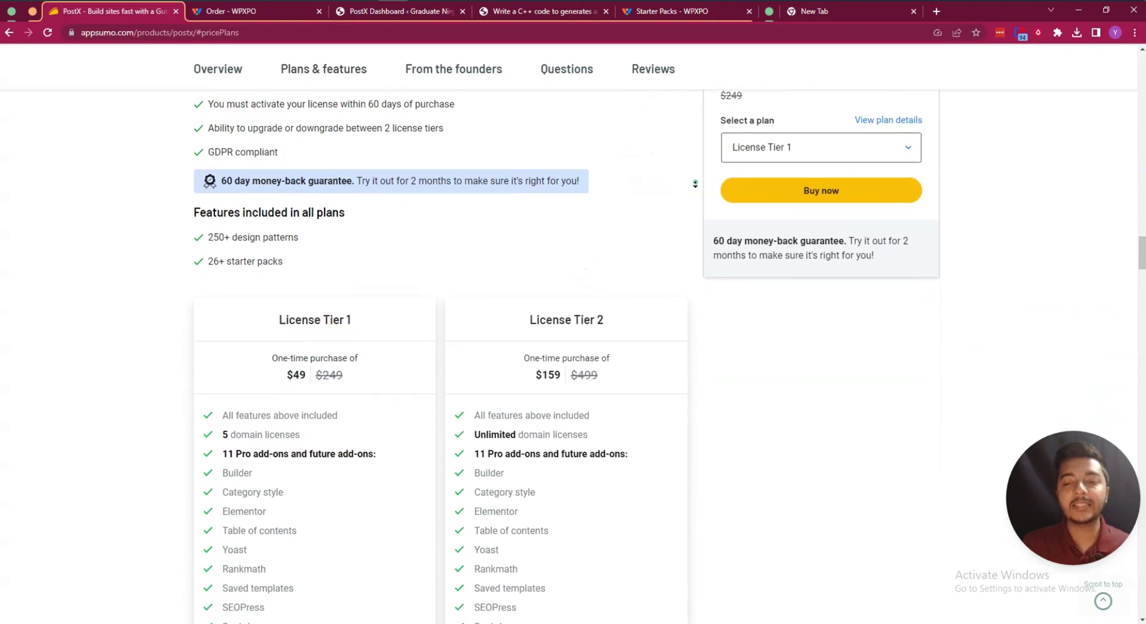